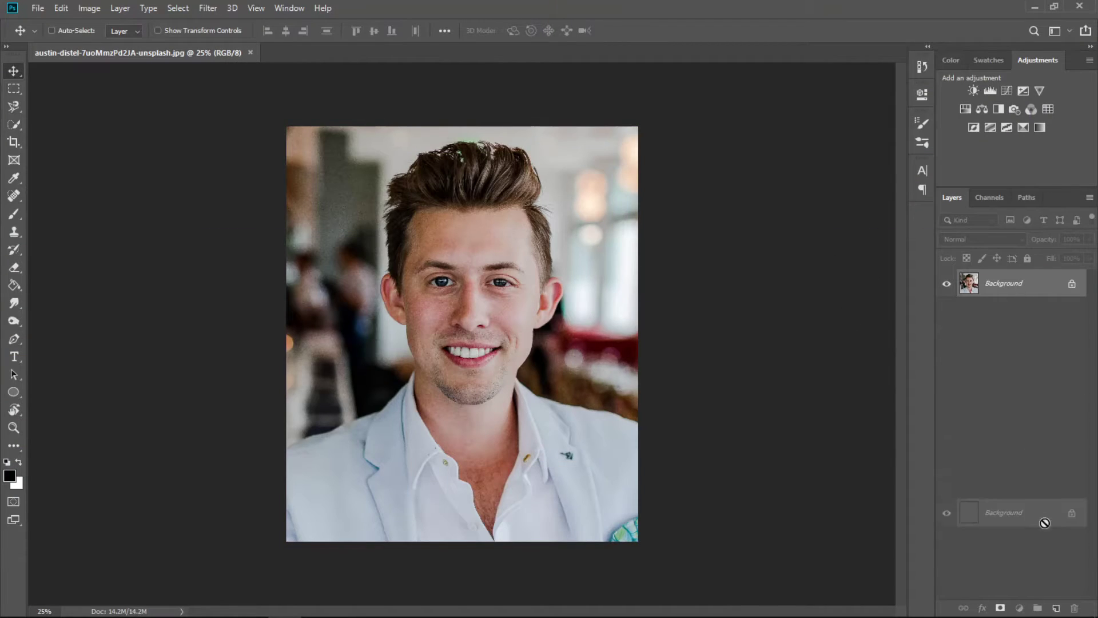
Step: Duplicate the Background layer and crop outward to widen the canvas left, right and upward
left_click_drag(1018, 293, 1055, 607)
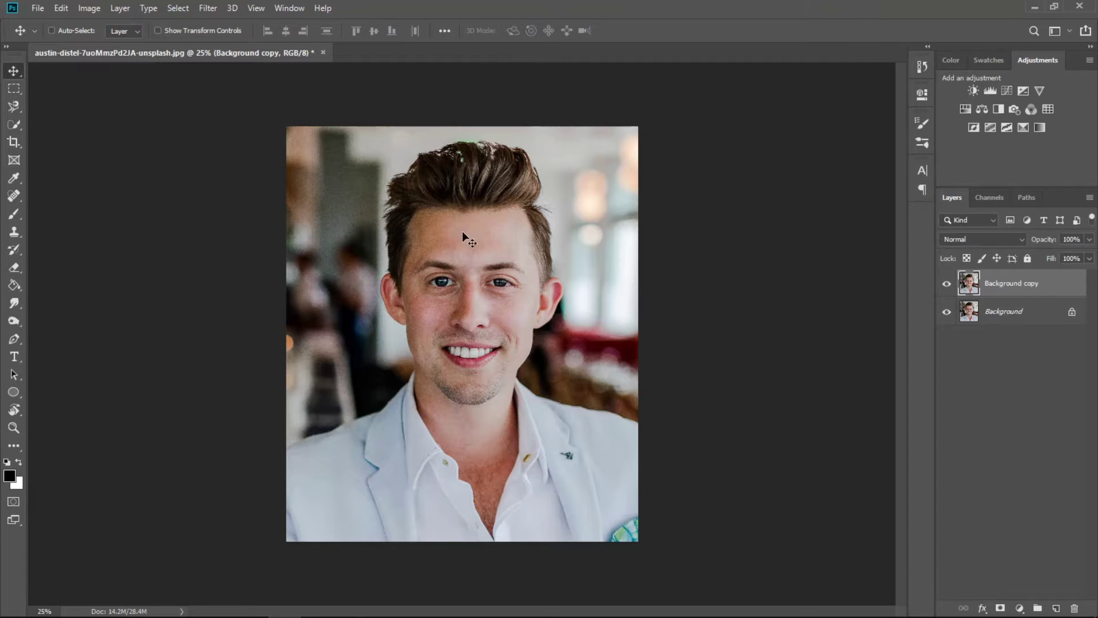
left_click(21, 144)
left_click_drag(287, 334, 211, 333)
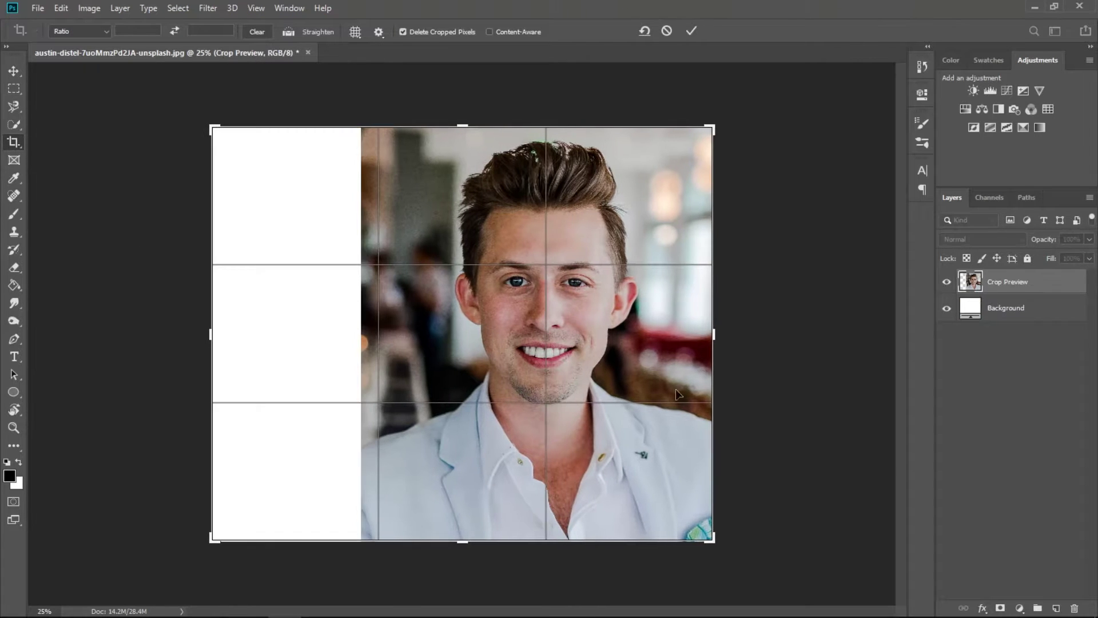
left_click_drag(712, 334, 779, 330)
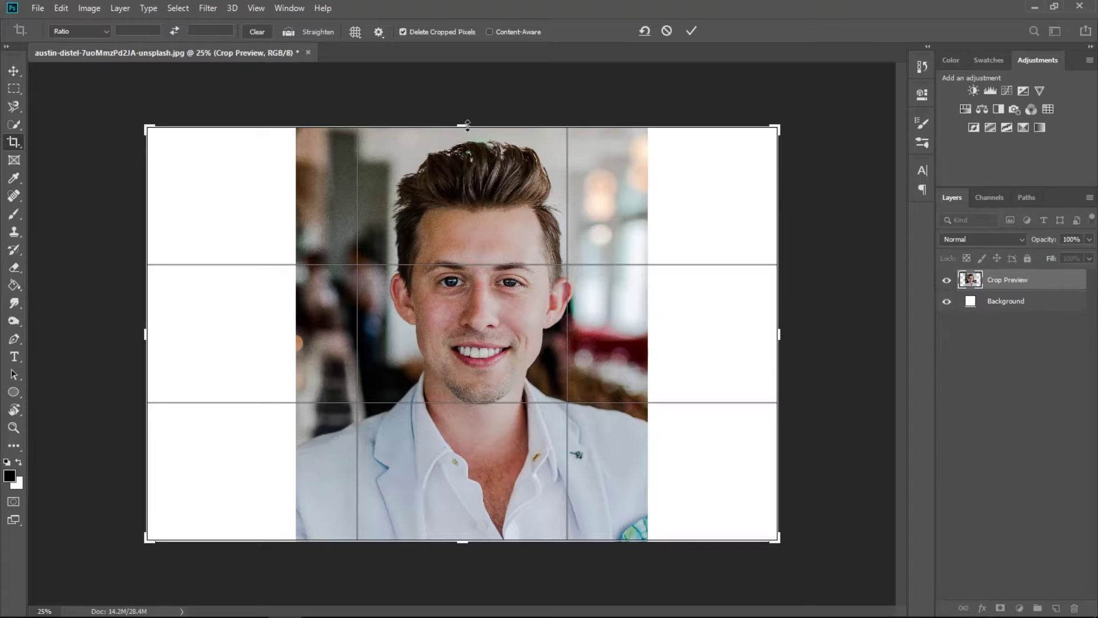
left_click_drag(462, 127, 465, 97)
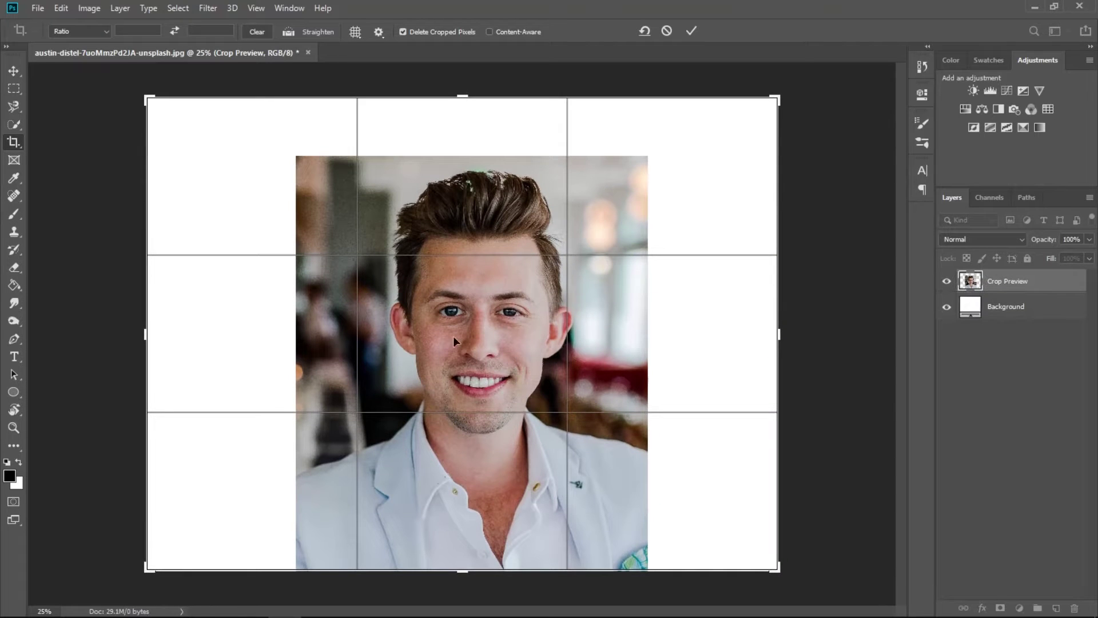
left_click(691, 33)
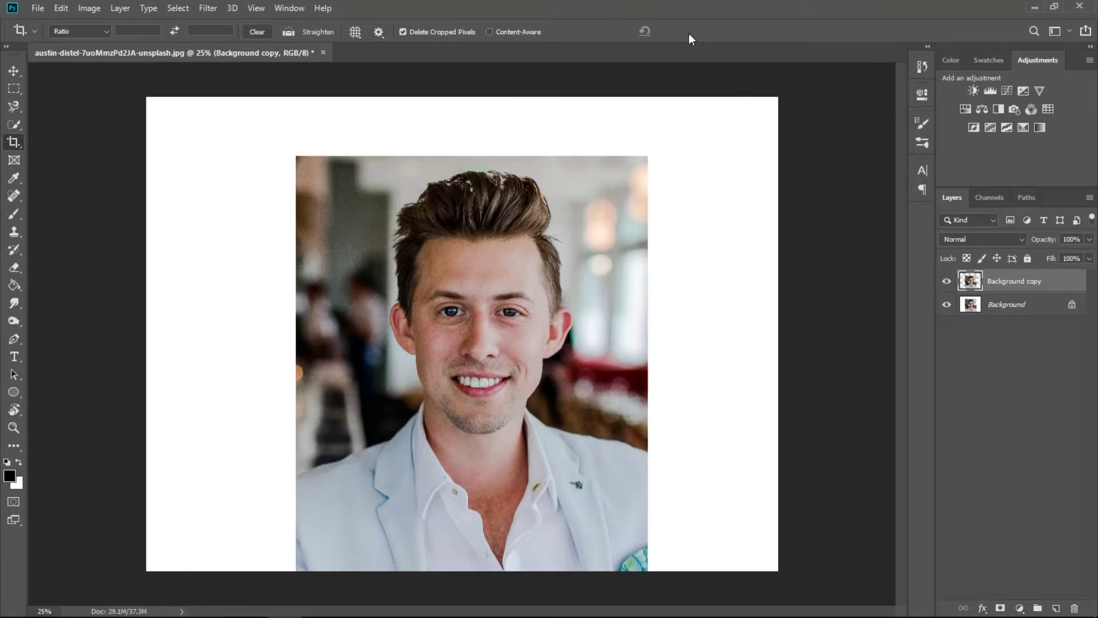
Step: Extend the canvas a little further on the right side
left_click(15, 145)
left_click_drag(779, 333, 792, 333)
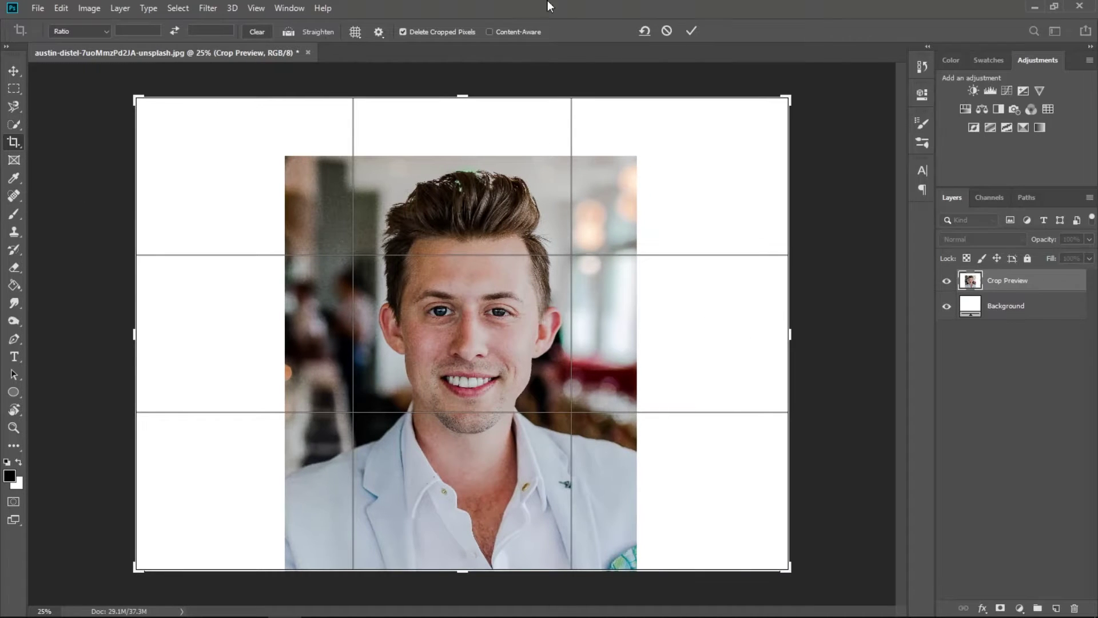
left_click(691, 32)
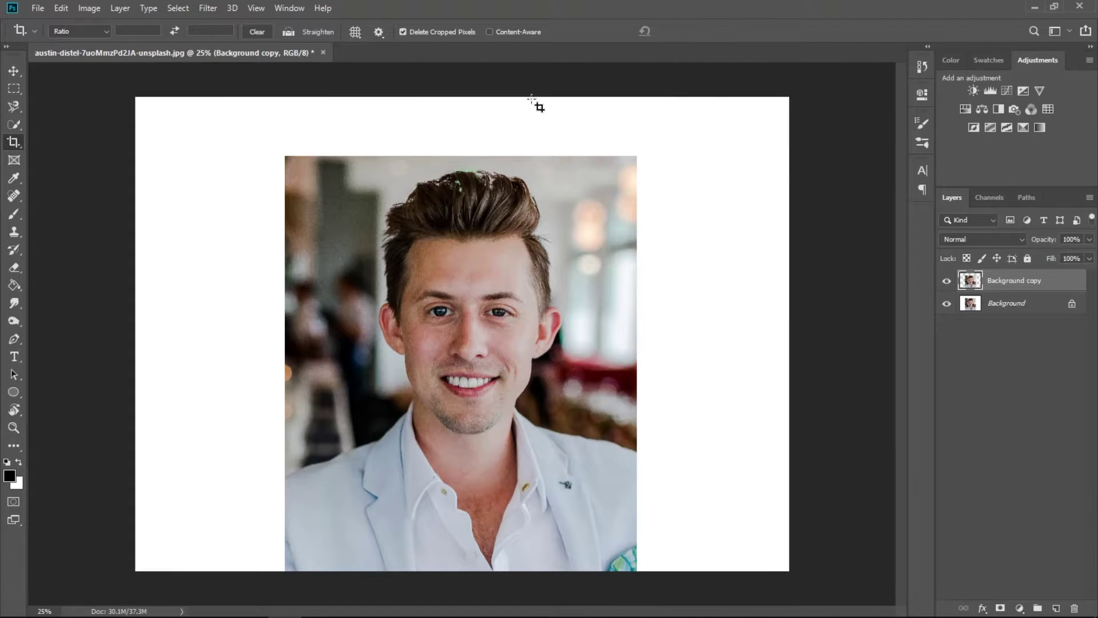
left_click(17, 73)
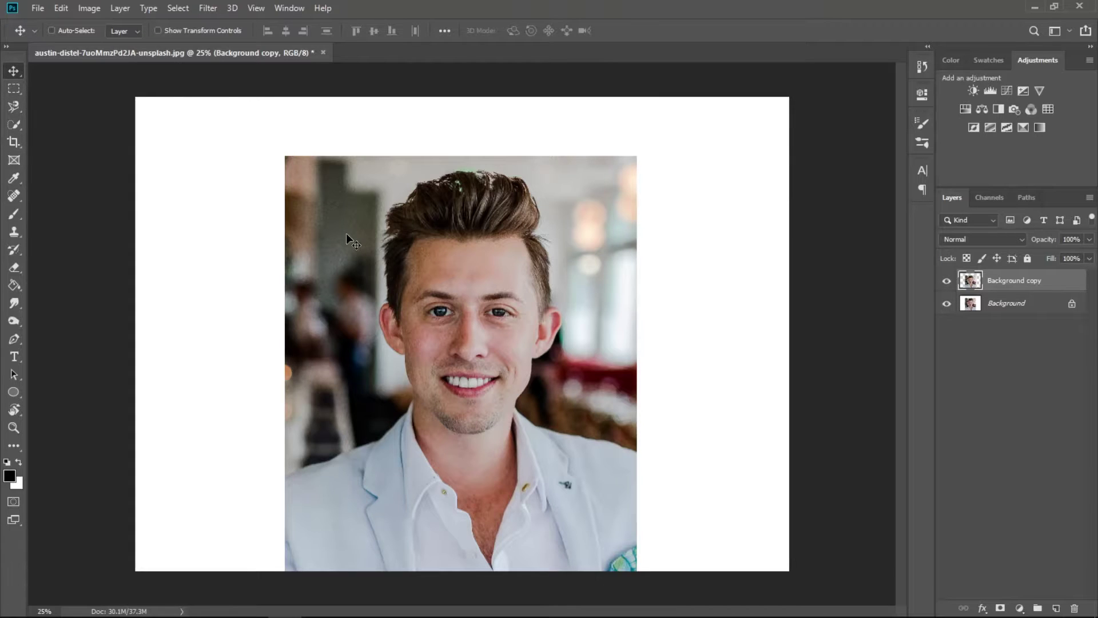
Step: Zoom in on the face and start the pen path along the hairline
key("ctrl+plus")
key("ctrl+plus")
key("ctrl+plus")
key("ctrl+plus")
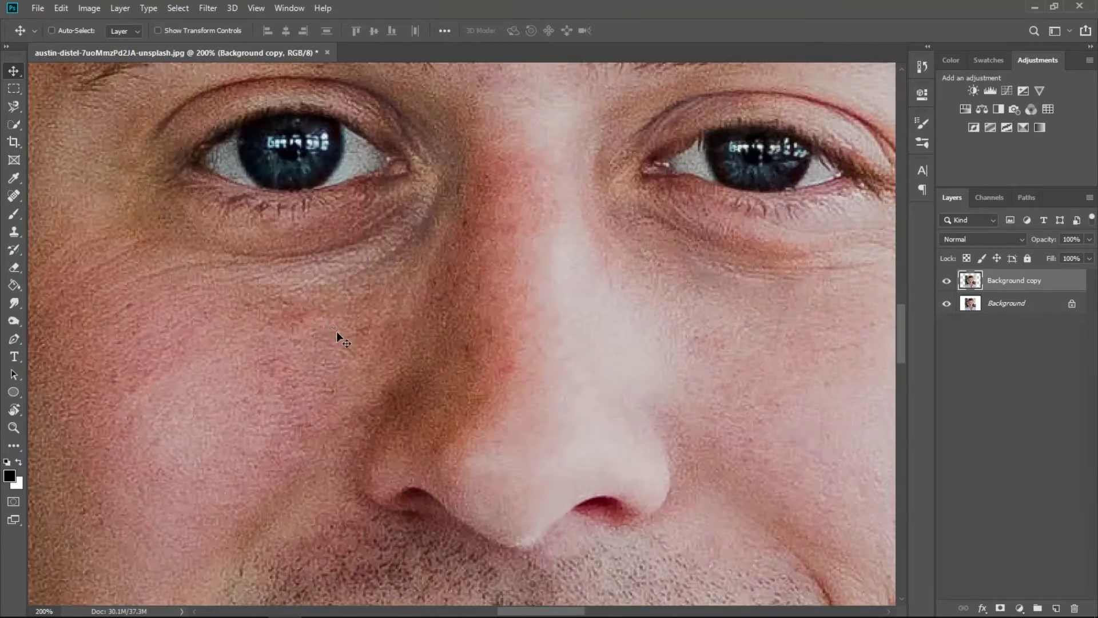
left_click_drag(336, 331, 499, 304)
left_click_drag(270, 293, 444, 305)
left_click(13, 339)
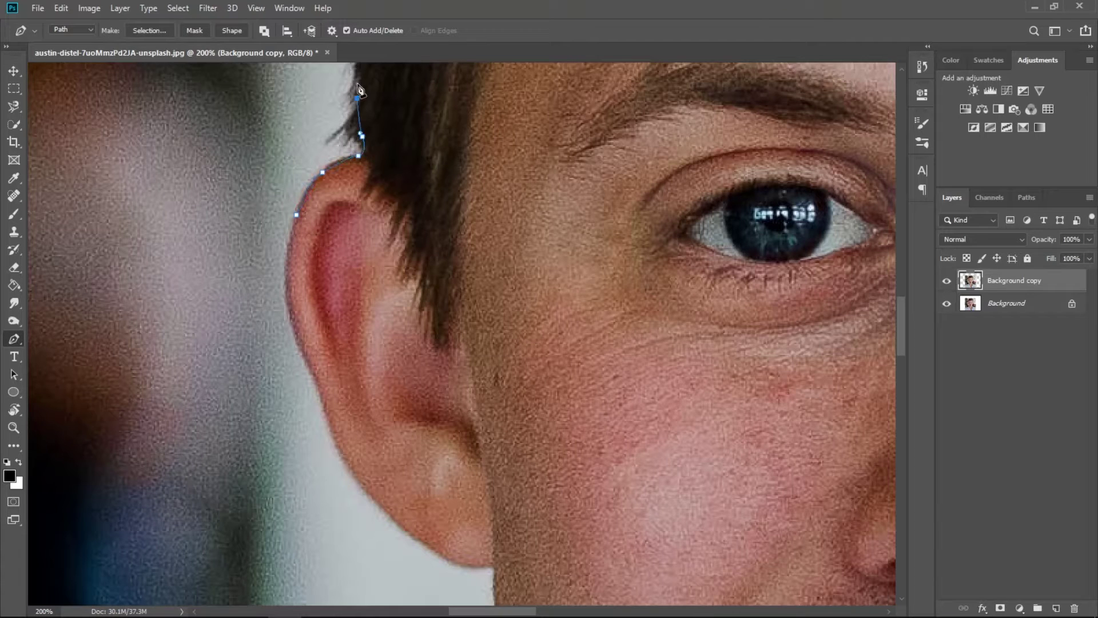
left_click_drag(360, 90, 400, 247)
left_click(361, 367)
left_click(366, 320)
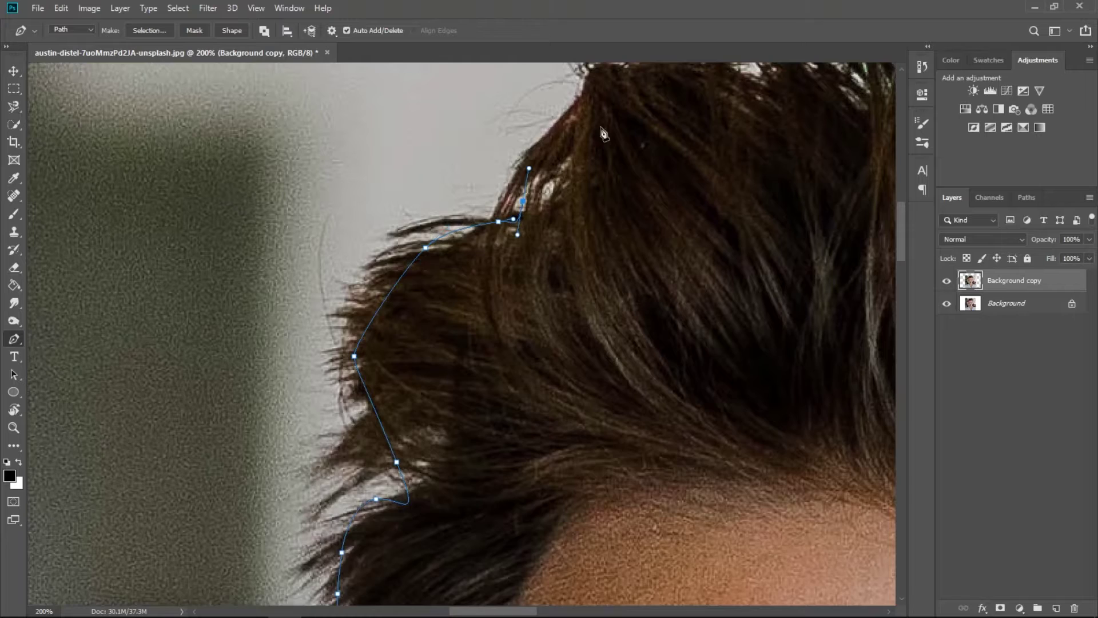
Step: Continue the path over the top of the hair and curve it around the ear
left_click_drag(377, 91, 594, 372)
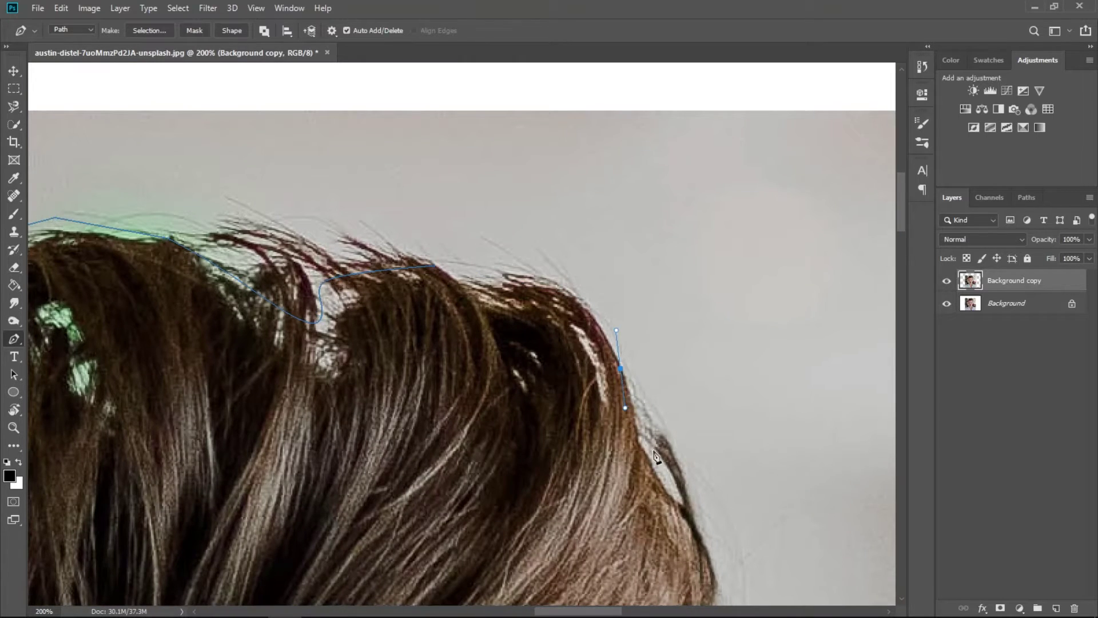
left_click_drag(683, 562, 511, 331)
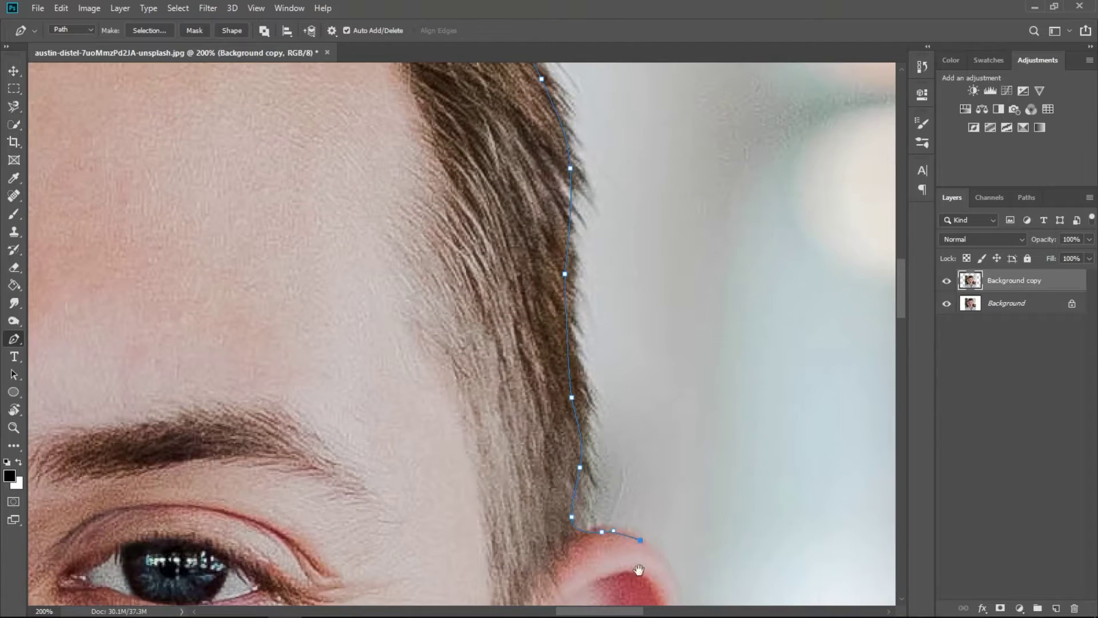
left_click_drag(638, 570, 513, 291)
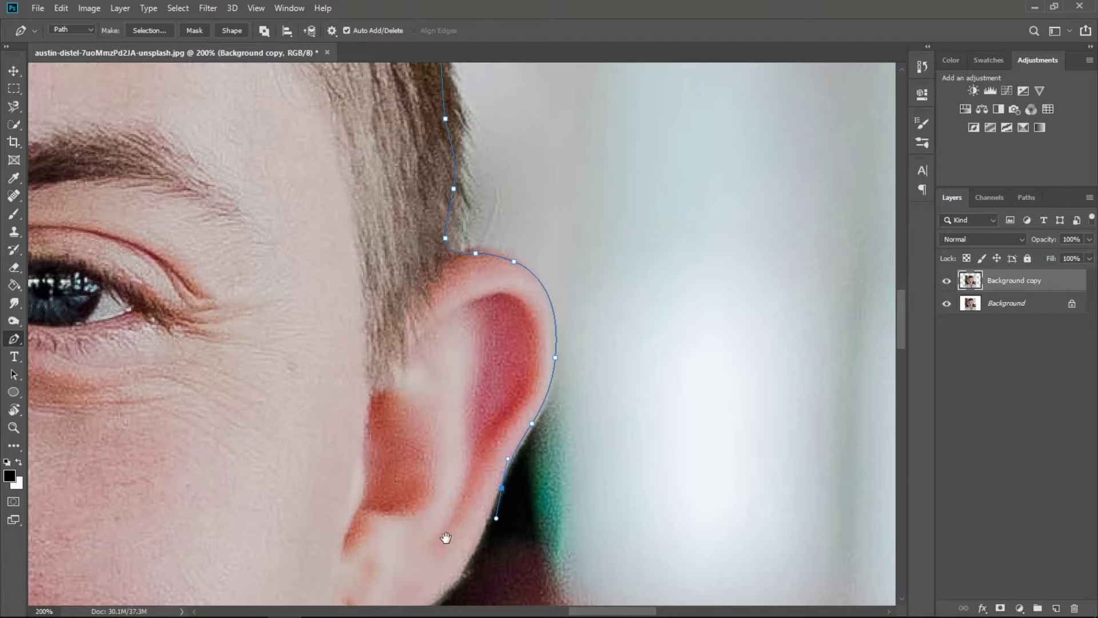
left_click_drag(446, 538, 582, 313)
left_click_drag(565, 381, 549, 391)
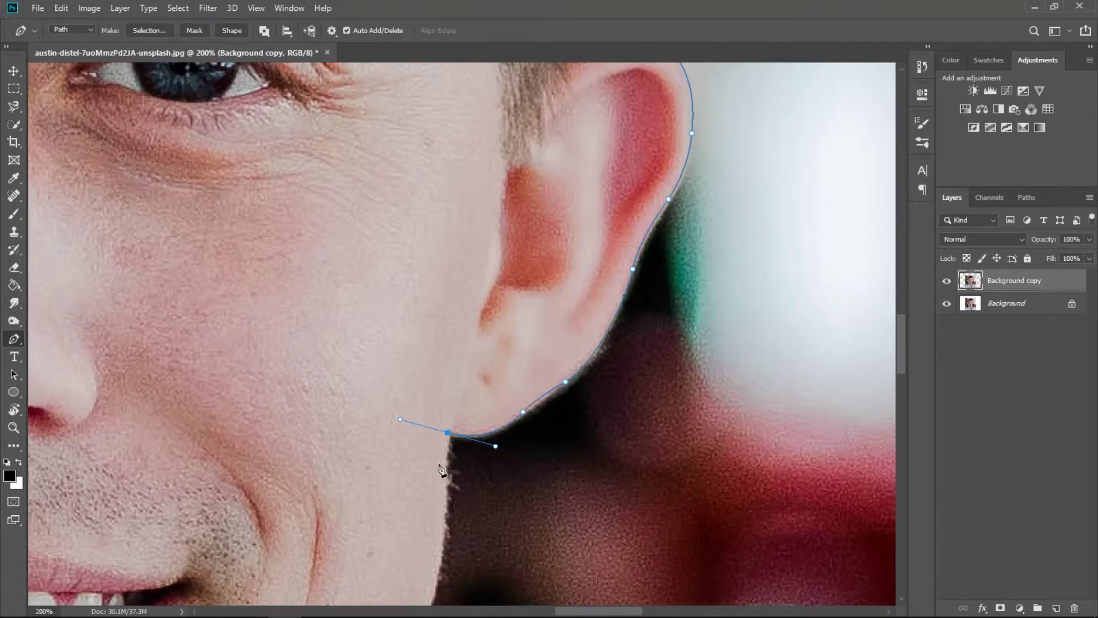
Step: Trace the path down the neck, along the collar and out over the shoulder
left_click_drag(443, 558, 464, 368)
left_click_drag(442, 439, 474, 296)
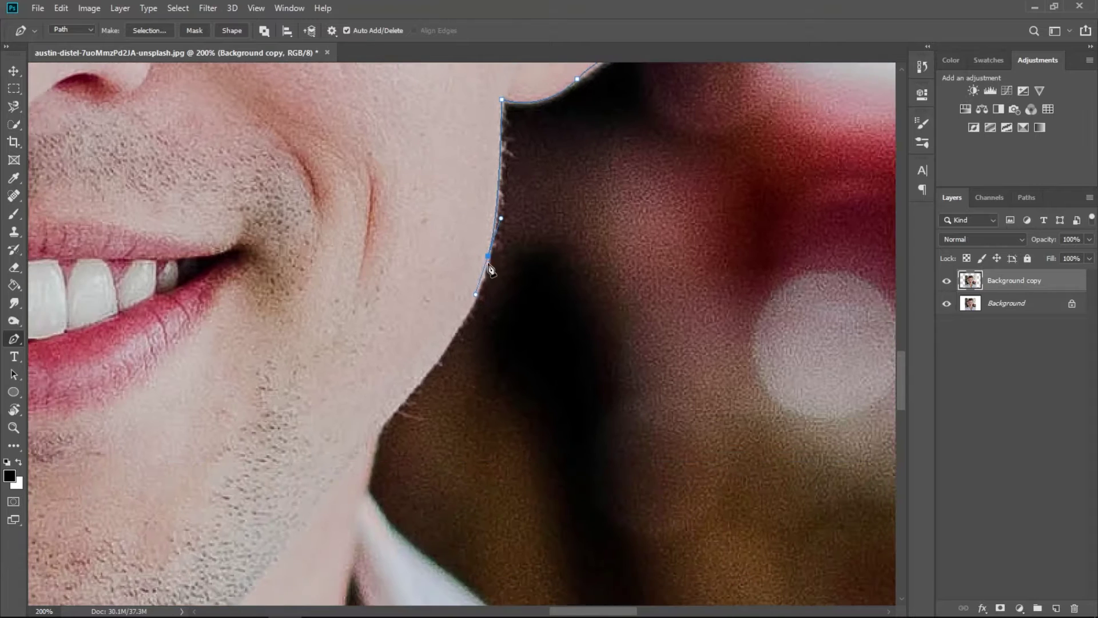
left_click(415, 392)
left_click_drag(378, 437, 484, 269)
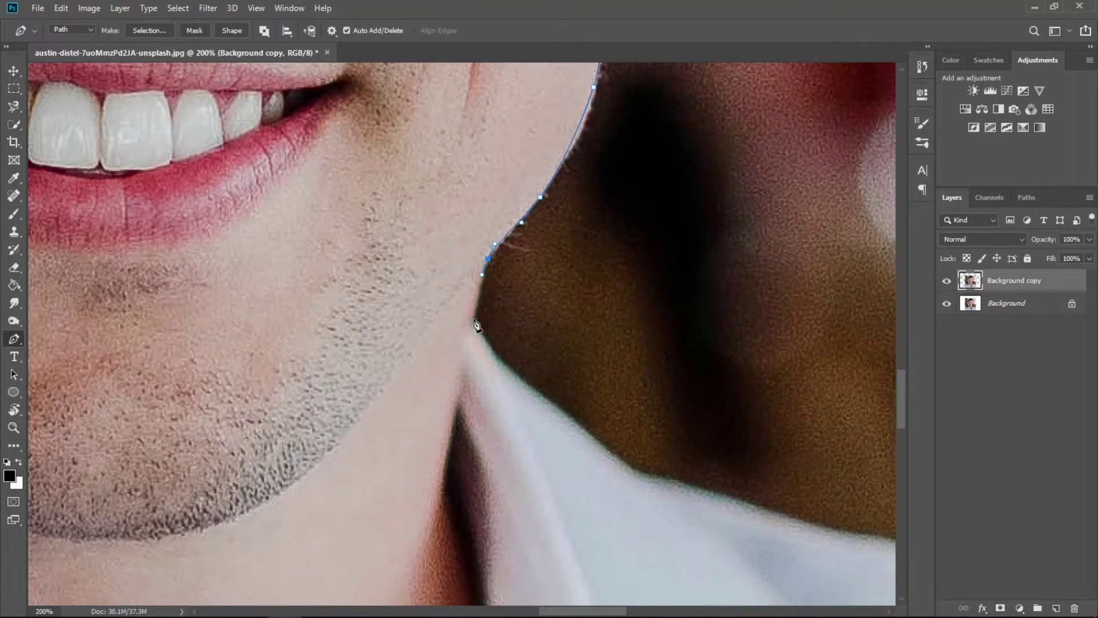
left_click(701, 490)
mouse_move(701, 490)
left_mouse_down()
mouse_move(500, 384)
mouse_move(456, 343)
left_mouse_up()
left_click_drag(643, 388, 676, 387)
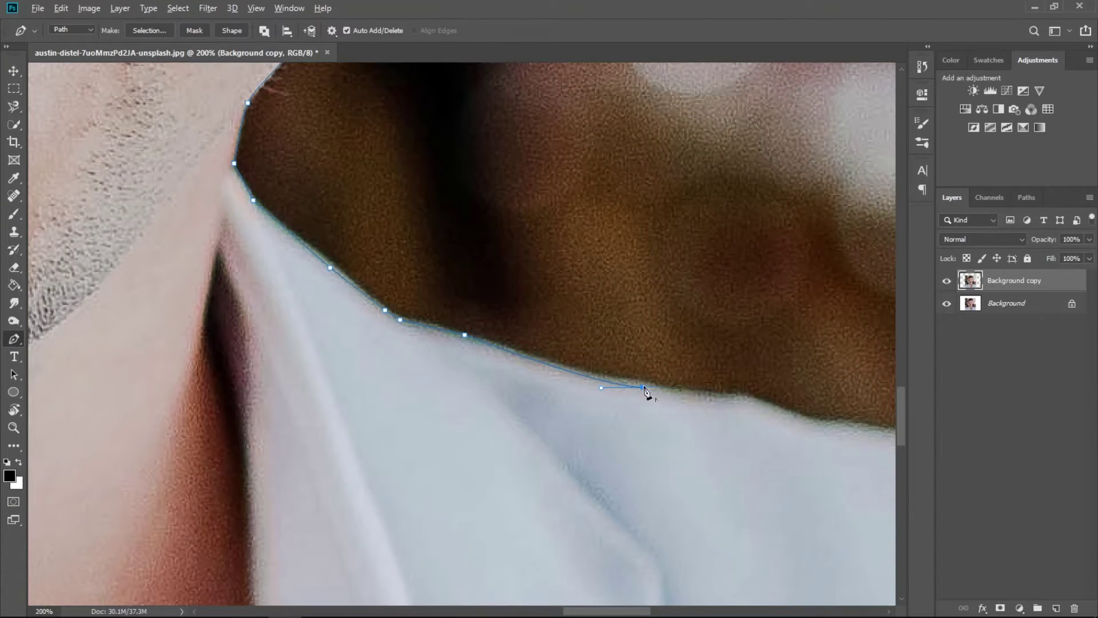
left_click(831, 425)
mouse_move(821, 438)
left_mouse_down()
mouse_move(584, 429)
mouse_move(642, 496)
left_mouse_up()
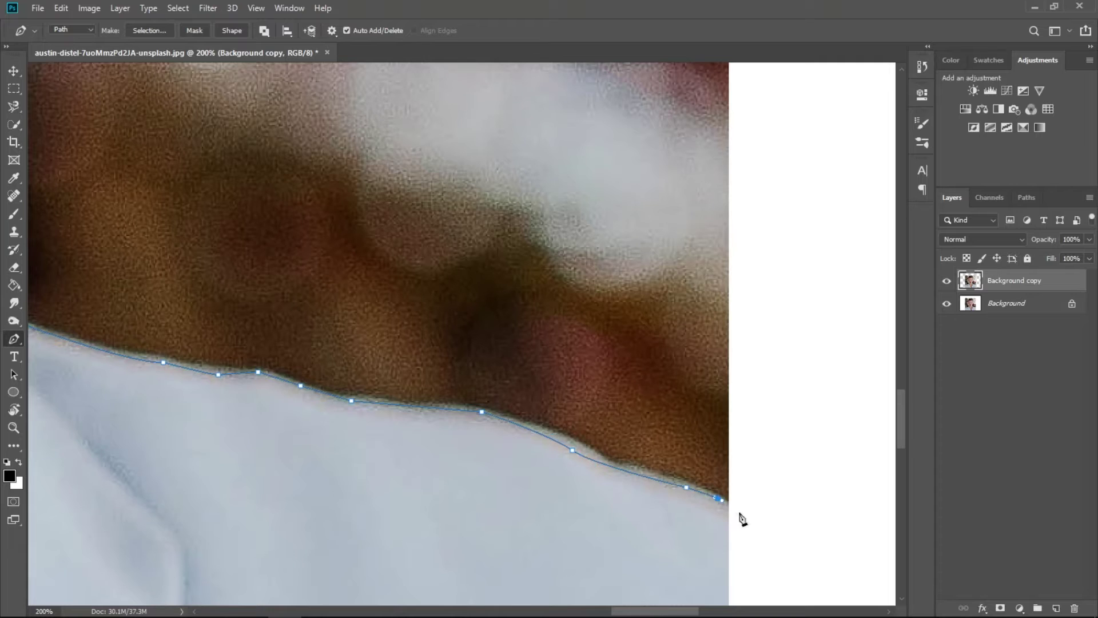
Step: Zoom out and run the path across the bottom, below the photo
key("ctrl+0")
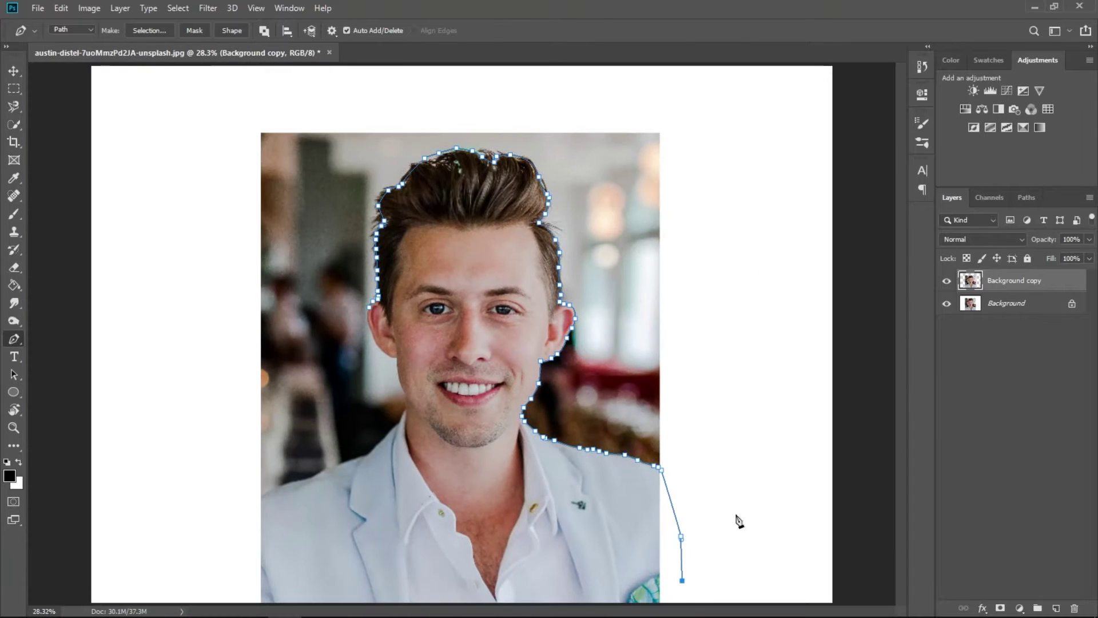
key("ctrl+minus")
left_click(607, 572)
left_click(563, 571)
left_click(437, 568)
left_click(398, 570)
left_click(326, 568)
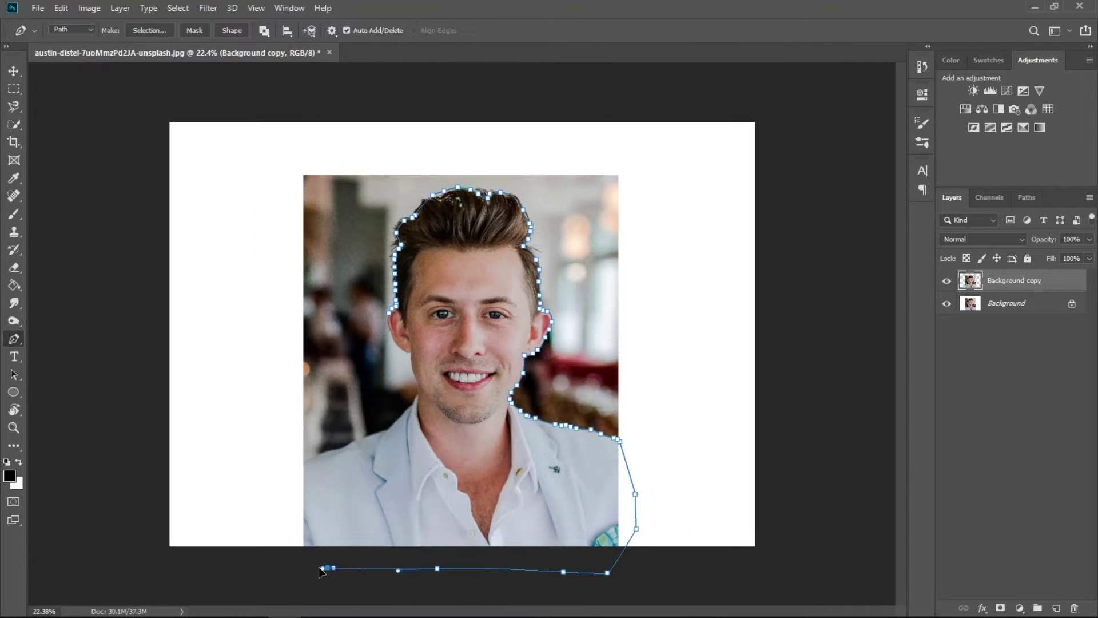
Step: Bring the path up along the left shoulder
left_click(305, 463)
scroll(304, 463, "up", 8)
left_click(353, 403)
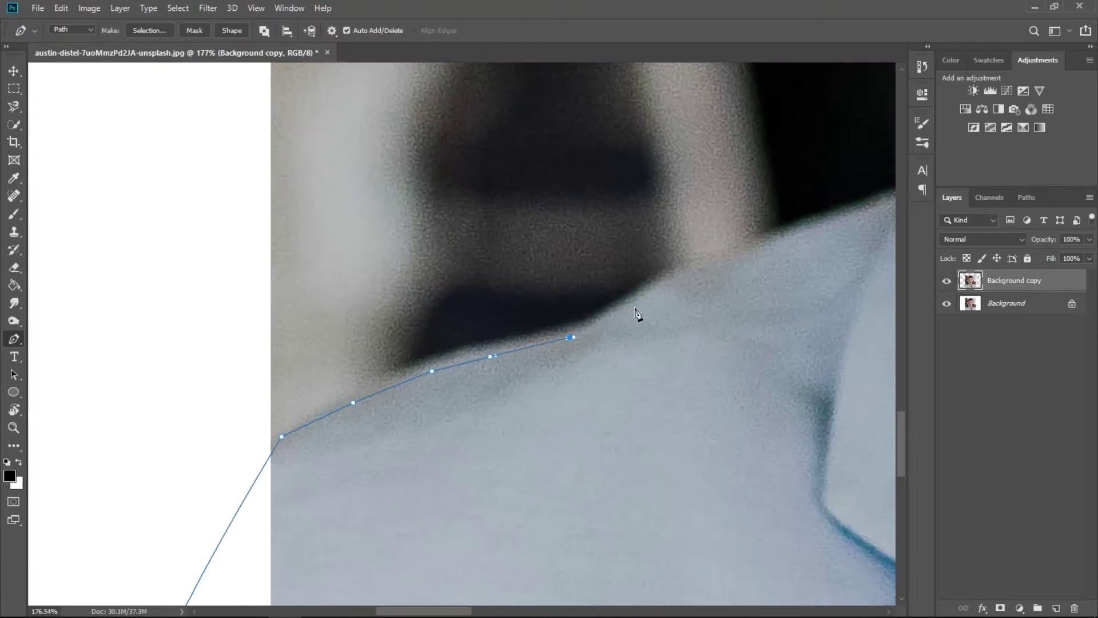
left_click(852, 215)
left_click_drag(853, 215, 595, 338)
left_click(672, 314)
Step: Curve the path up the left side of the neck toward the ear
left_click_drag(855, 132, 647, 333)
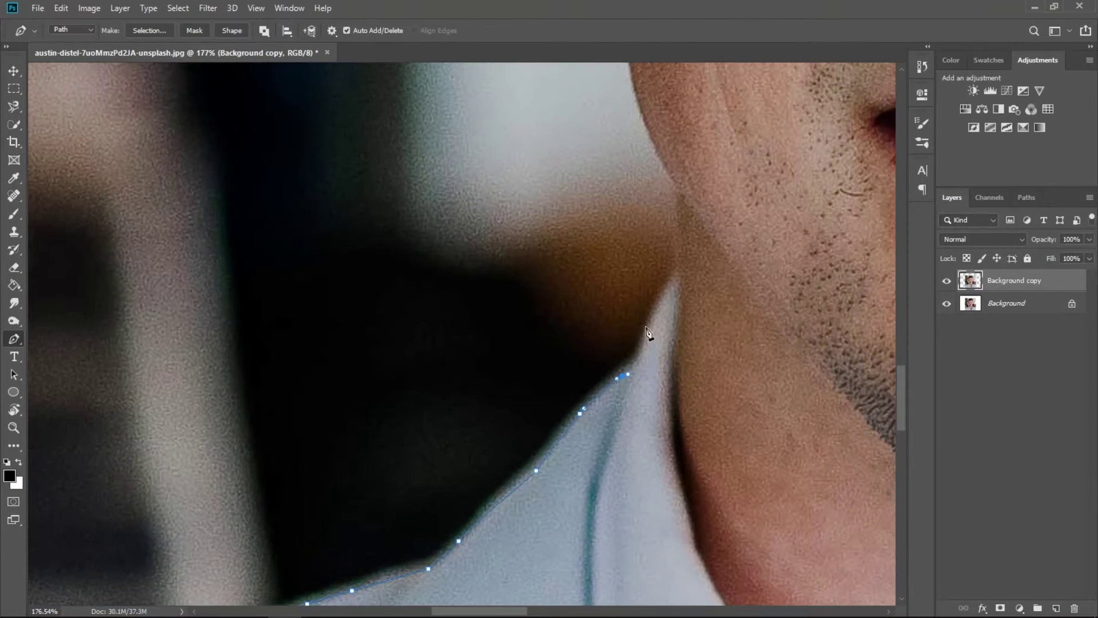
left_click(635, 232)
mouse_move(681, 198)
left_mouse_down()
mouse_move(635, 232)
mouse_move(603, 293)
left_mouse_up()
scroll(534, 264, "up", 2)
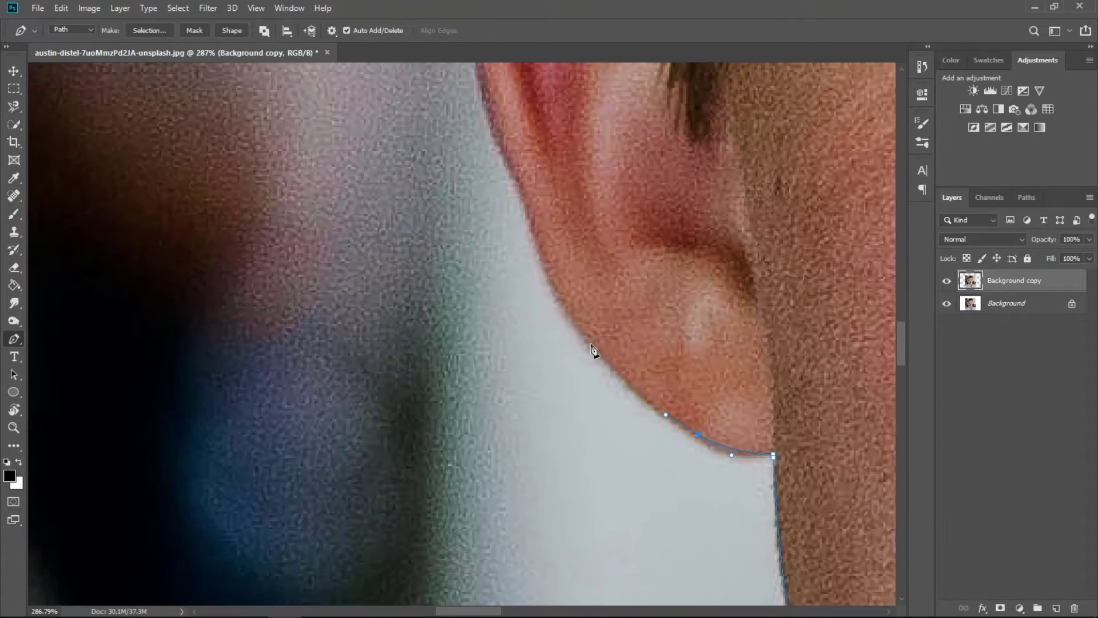
scroll(536, 317, "up", 1)
scroll(495, 219, "up", 2)
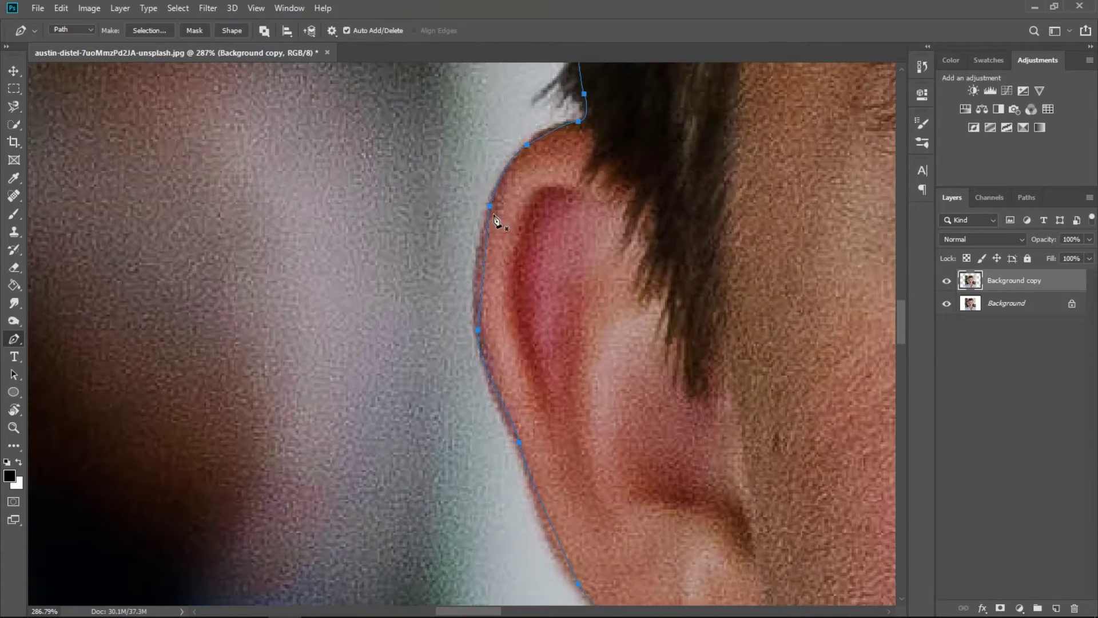
scroll(684, 196, "down", 2)
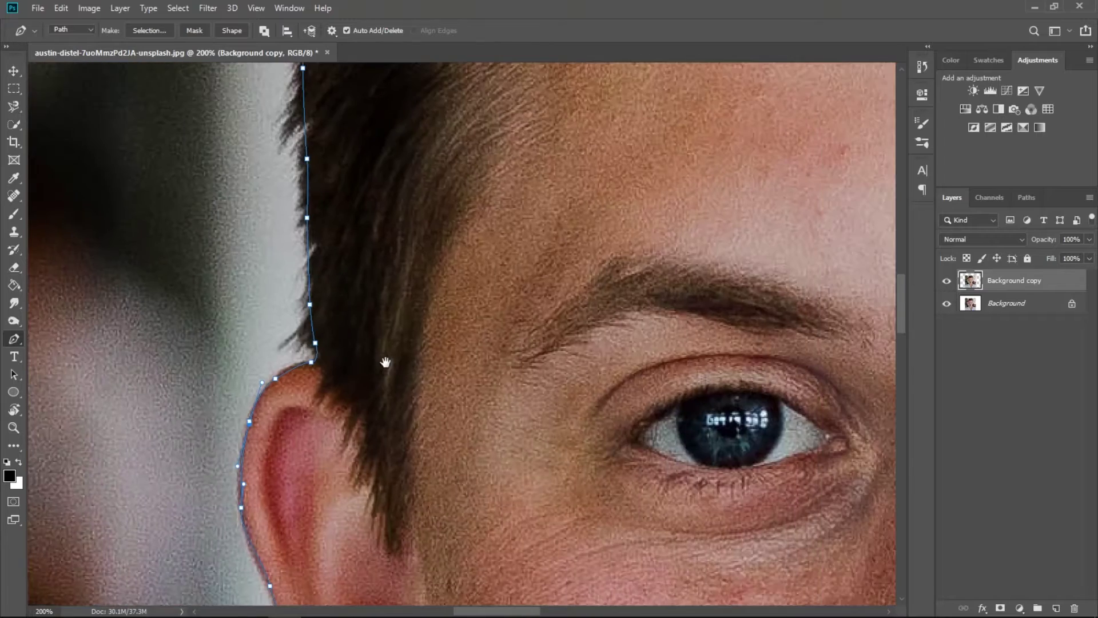
Step: Convert the traced path into a selection and open Select and Mask
right_click(398, 260)
left_click(441, 318)
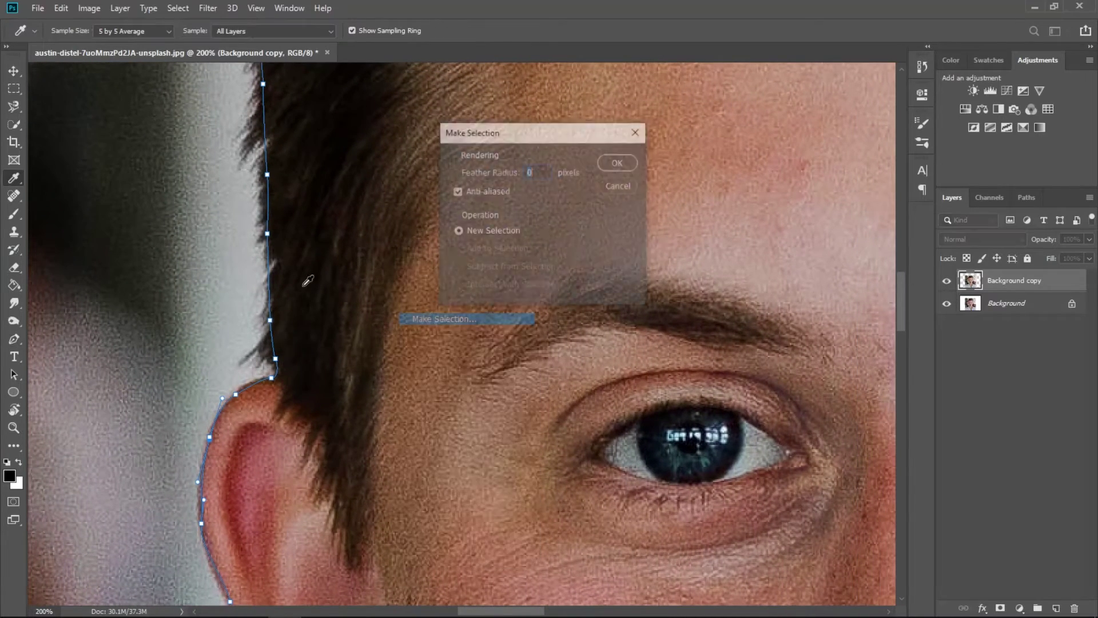
left_click(617, 163)
left_click(15, 122)
left_click(372, 32)
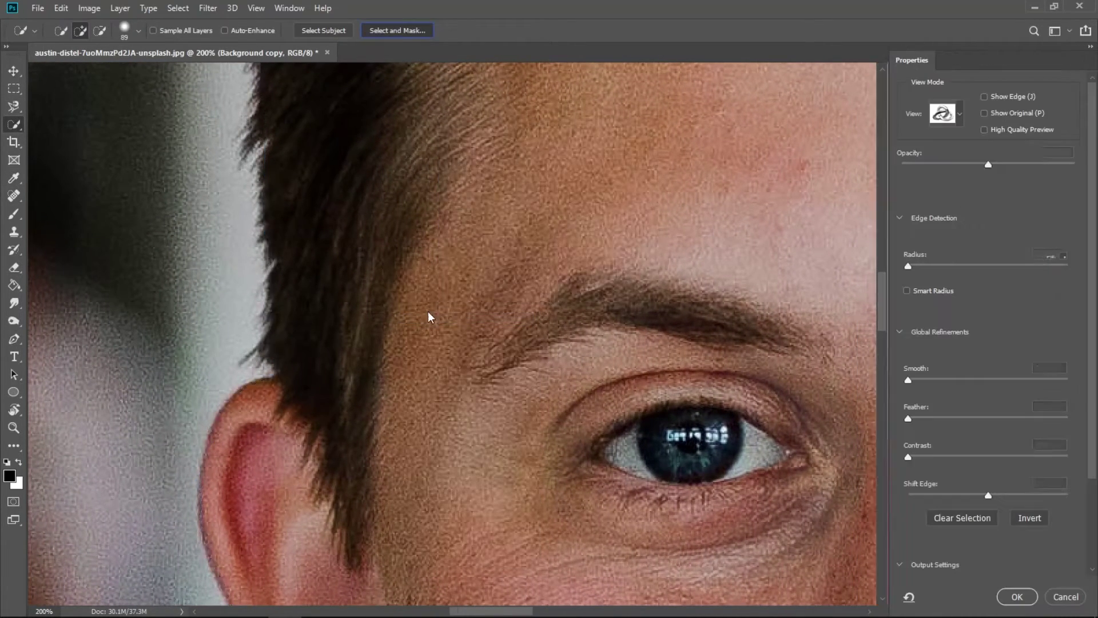
Step: On a black-and-white mask view, refine the hair edge with the Refine Edge Brush
key("k")
key("ctrl+0")
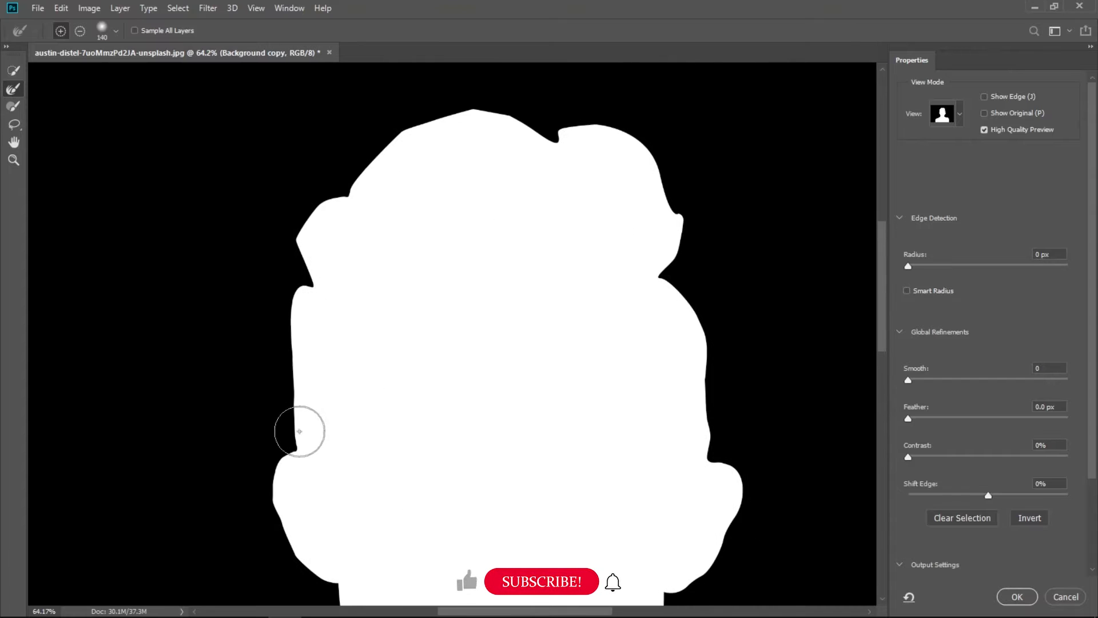
key("bracketleft")
key("bracketleft")
key("bracketleft")
key("bracketright")
key("bracketright")
key("bracketright")
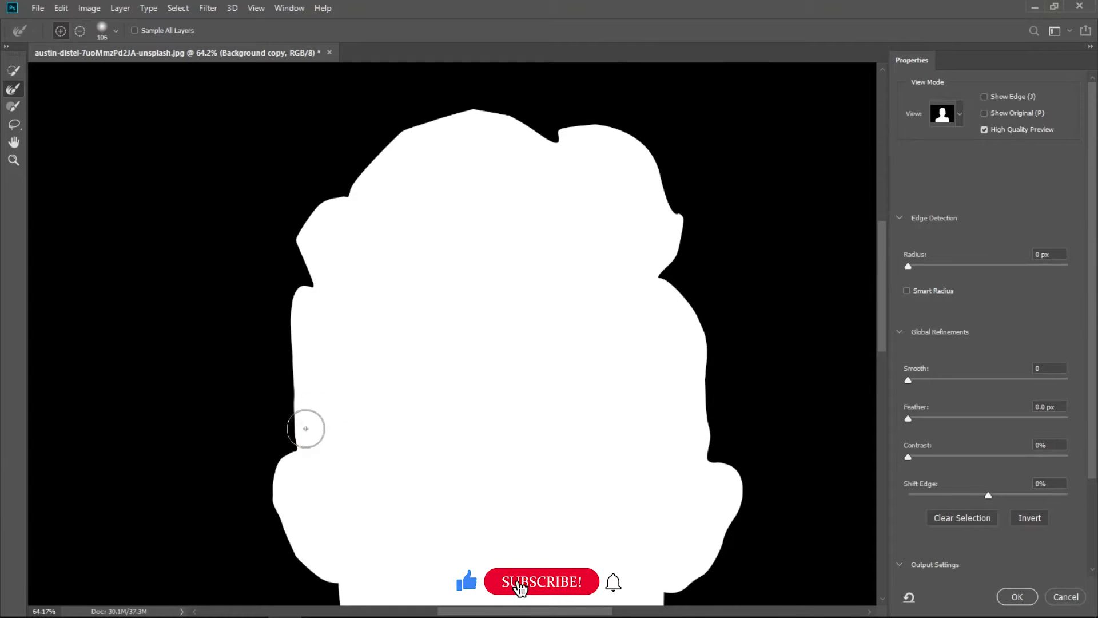
mouse_move(304, 429)
left_mouse_down()
mouse_move(570, 143)
mouse_move(679, 233)
mouse_move(709, 445)
left_mouse_up()
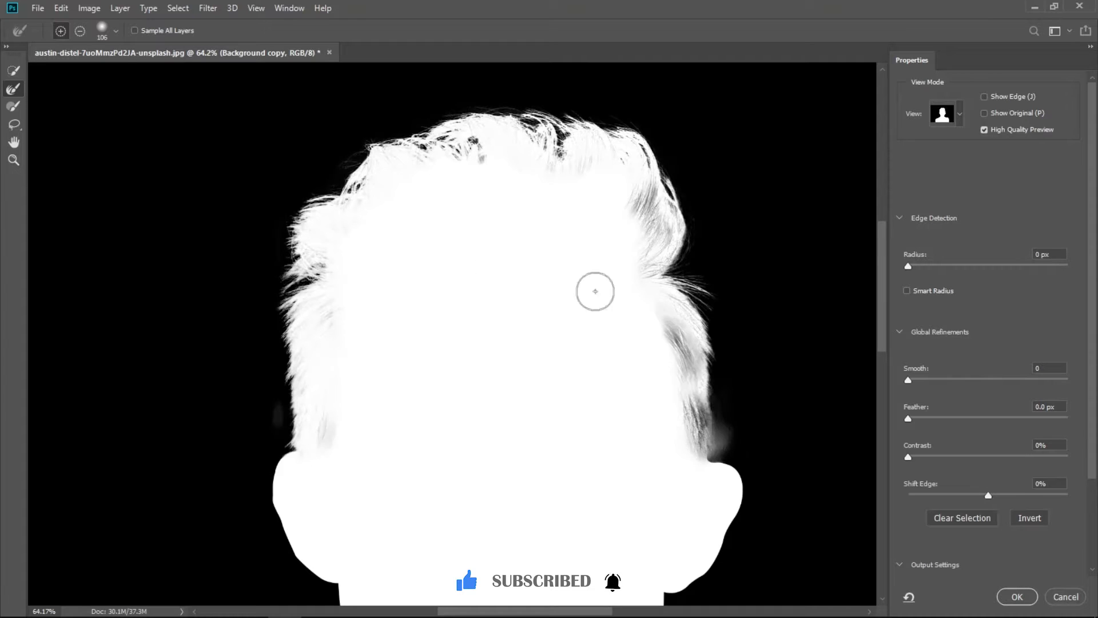
scroll(303, 415, "up", 2)
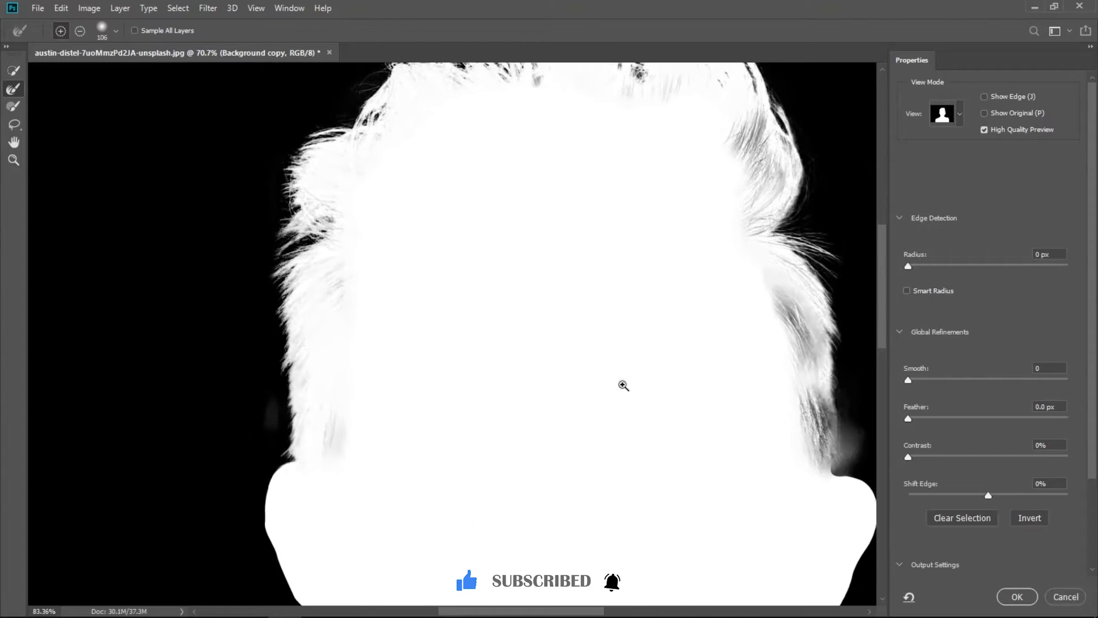
Step: Clean the grey haze along the chin and jaw edges of the mask
left_click(13, 70)
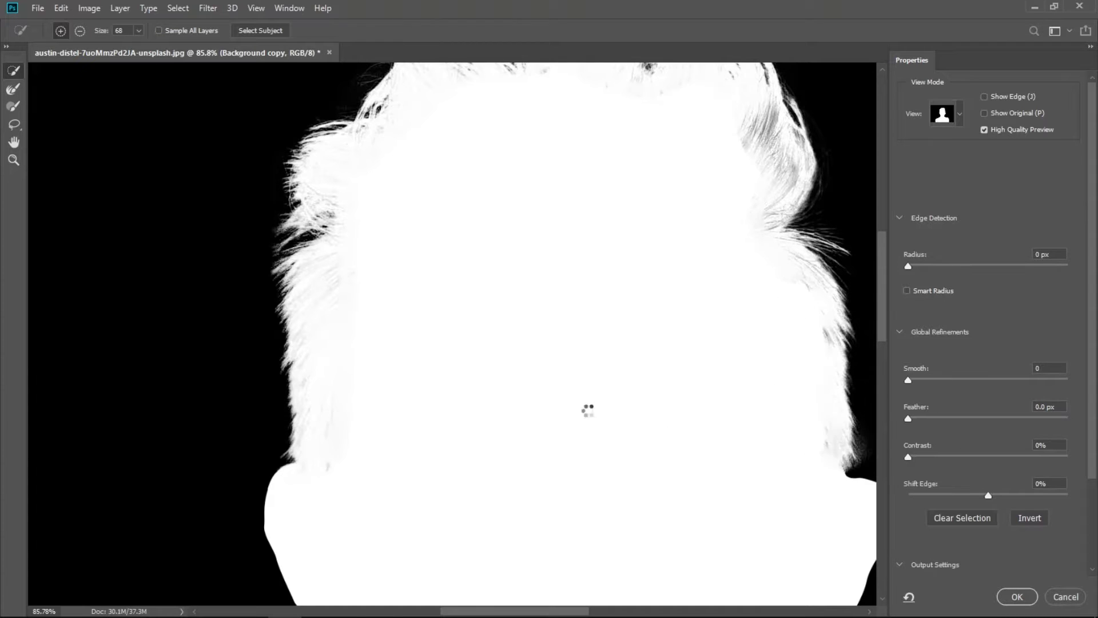
left_click_drag(589, 407, 483, 387)
left_click(13, 89)
left_click_drag(544, 367, 527, 411)
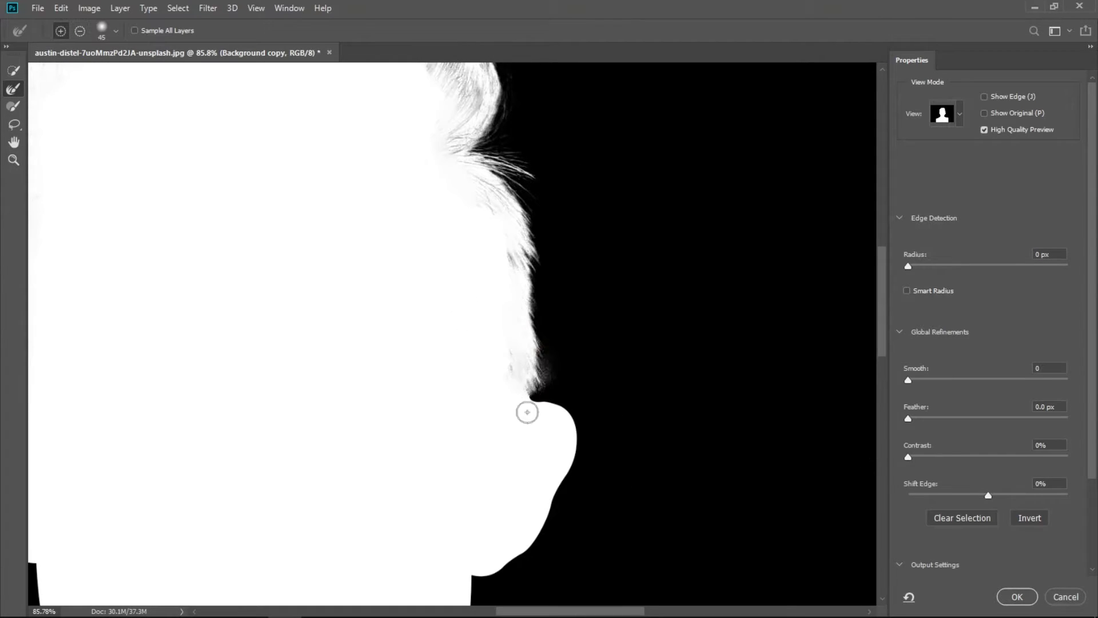
left_click_drag(541, 318, 484, 327)
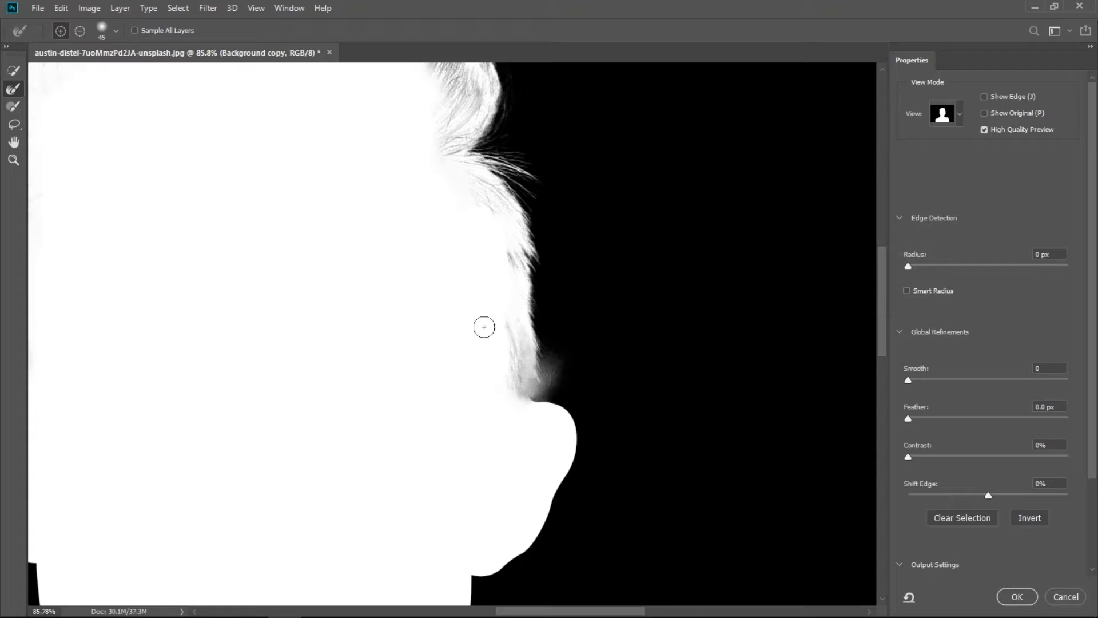
left_click(14, 71)
scroll(504, 343, "down", 2)
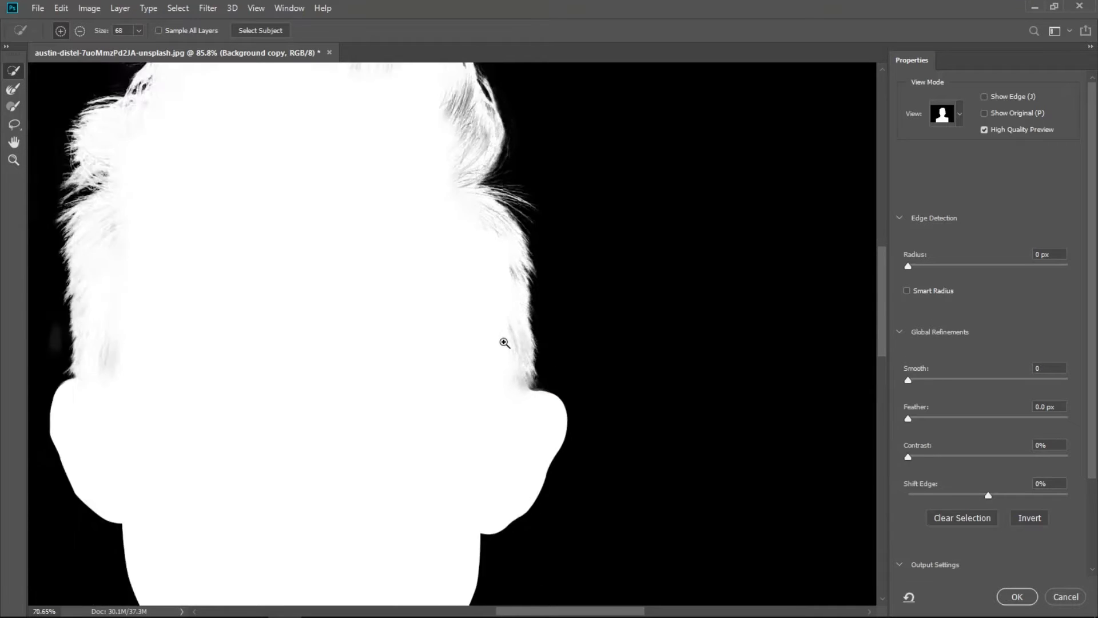
scroll(504, 342, "down", 2)
scroll(320, 343, "up", 5)
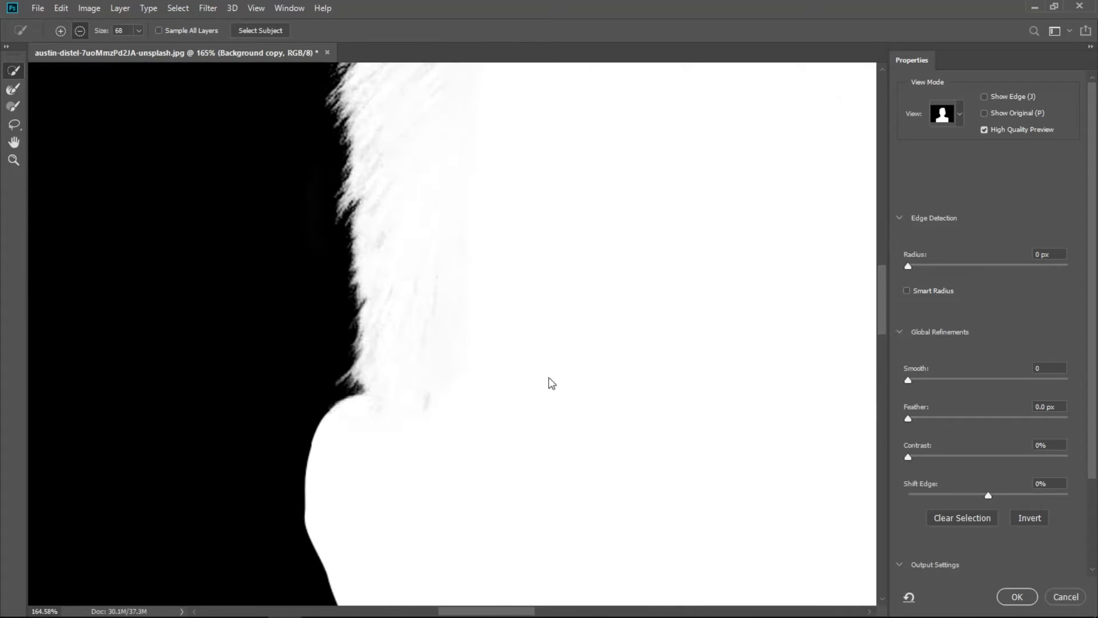
scroll(425, 272, "down", 2)
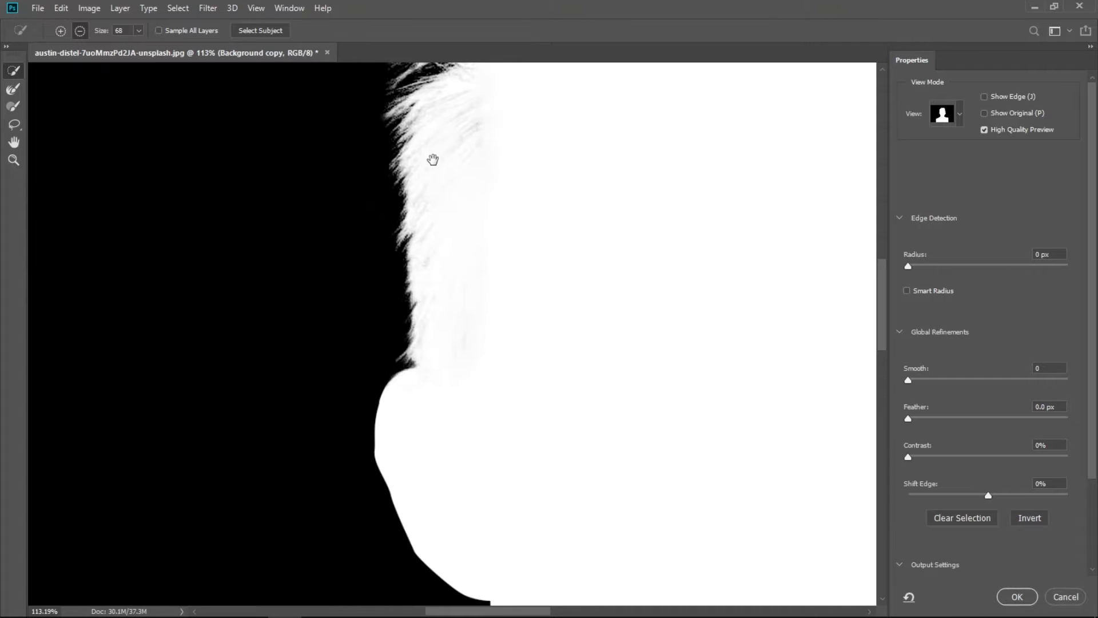
scroll(344, 416, "down", 2)
scroll(490, 273, "down", 2)
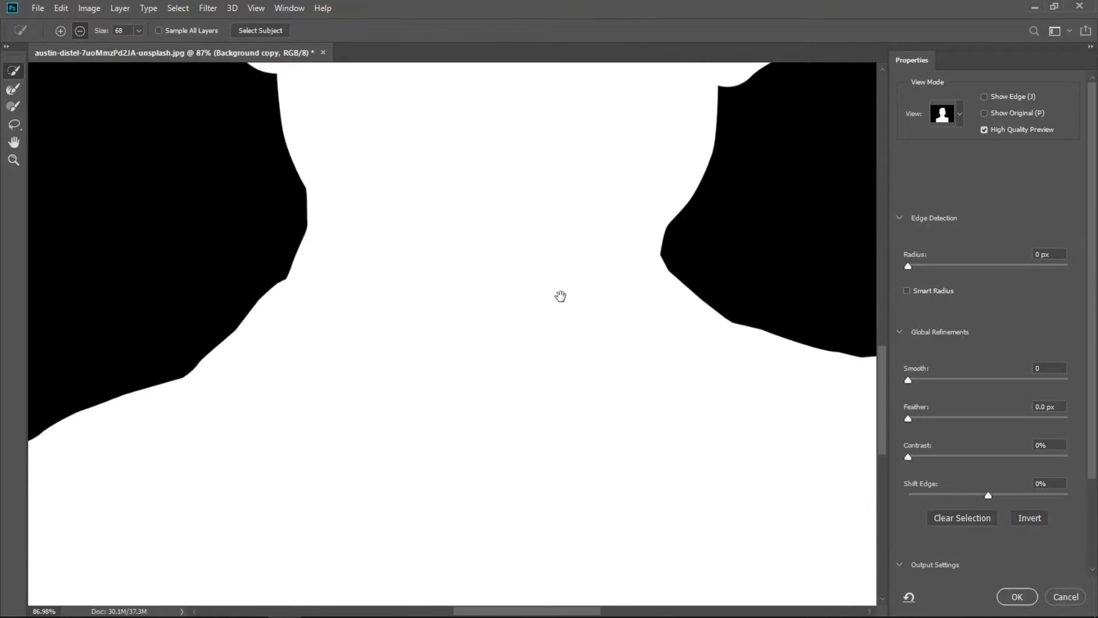
scroll(560, 295, "down", 2)
scroll(681, 255, "down", 2)
Step: Accept the refined selection as a layer mask on Background copy and hide Background
left_click(1016, 596)
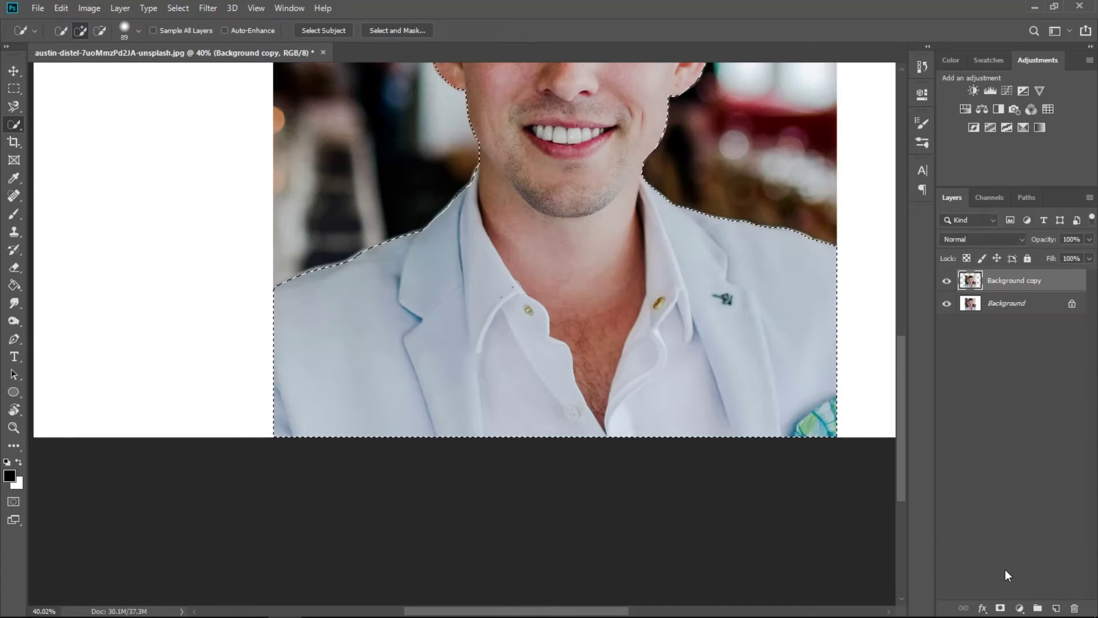
left_click(1000, 608)
left_click(946, 303)
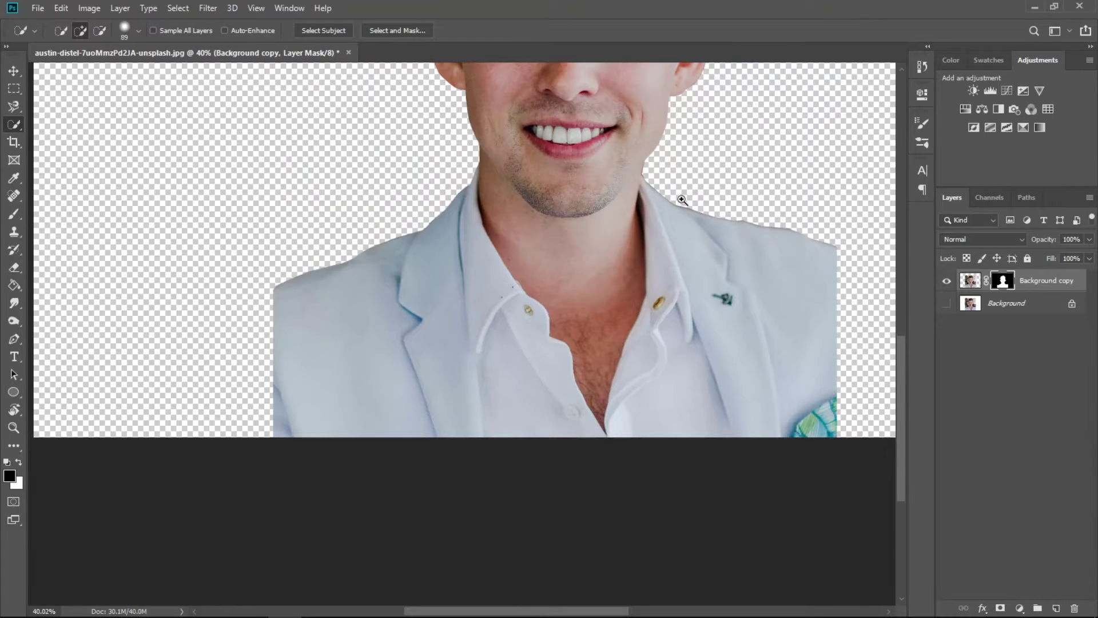
scroll(682, 200, "down", 3)
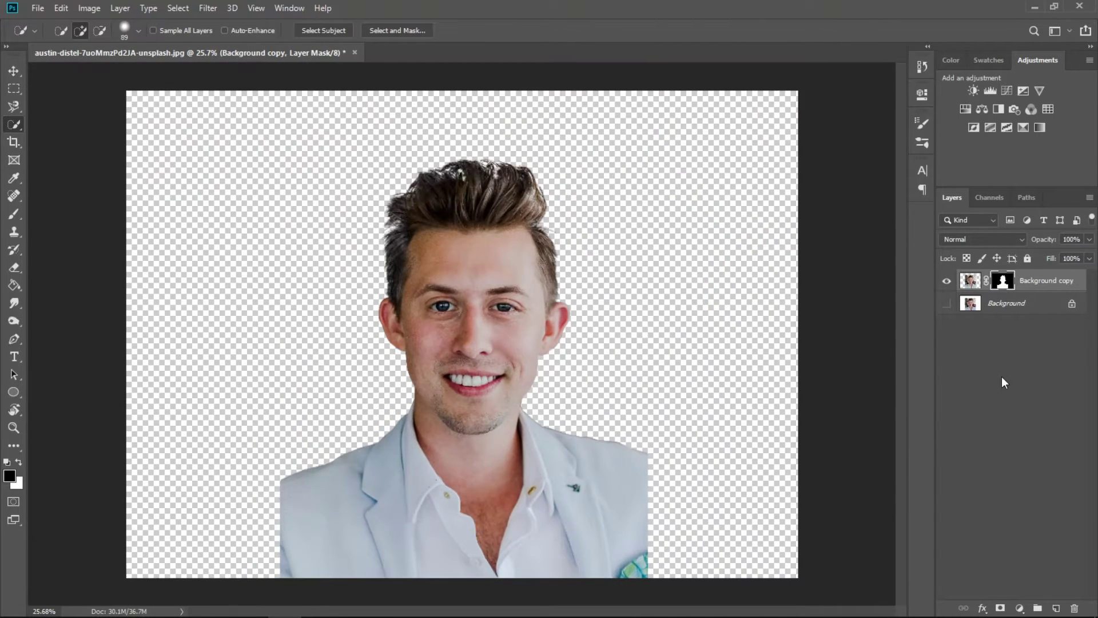
Step: Add a #dddddd Solid Color fill layer beneath the man's cut-out layer
left_click(1019, 607)
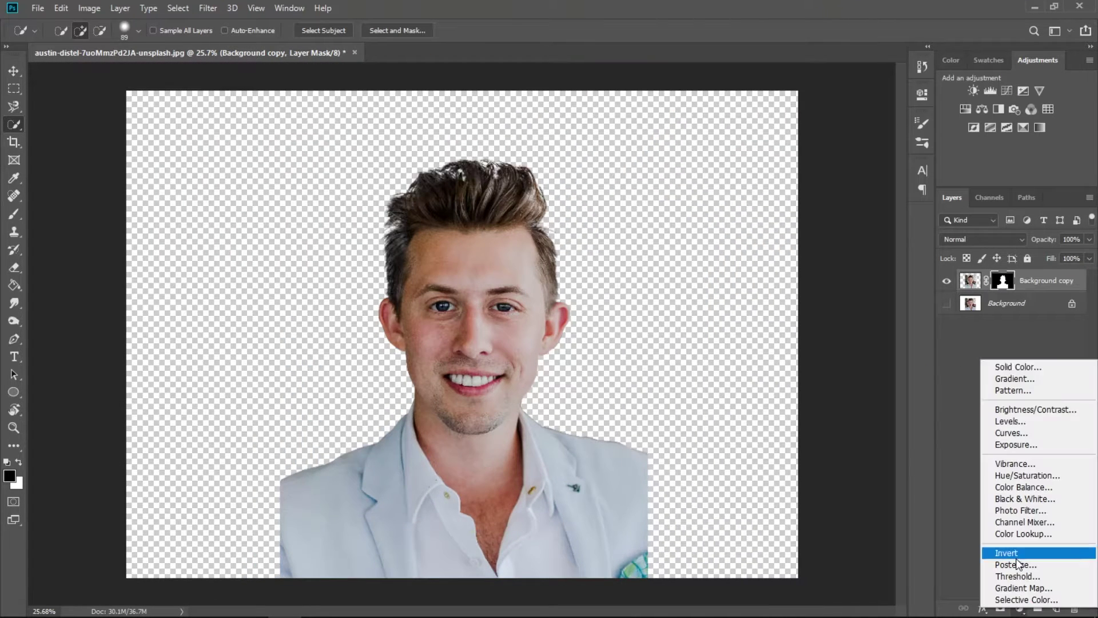
left_click(1035, 367)
left_click(698, 233)
type("dddddd")
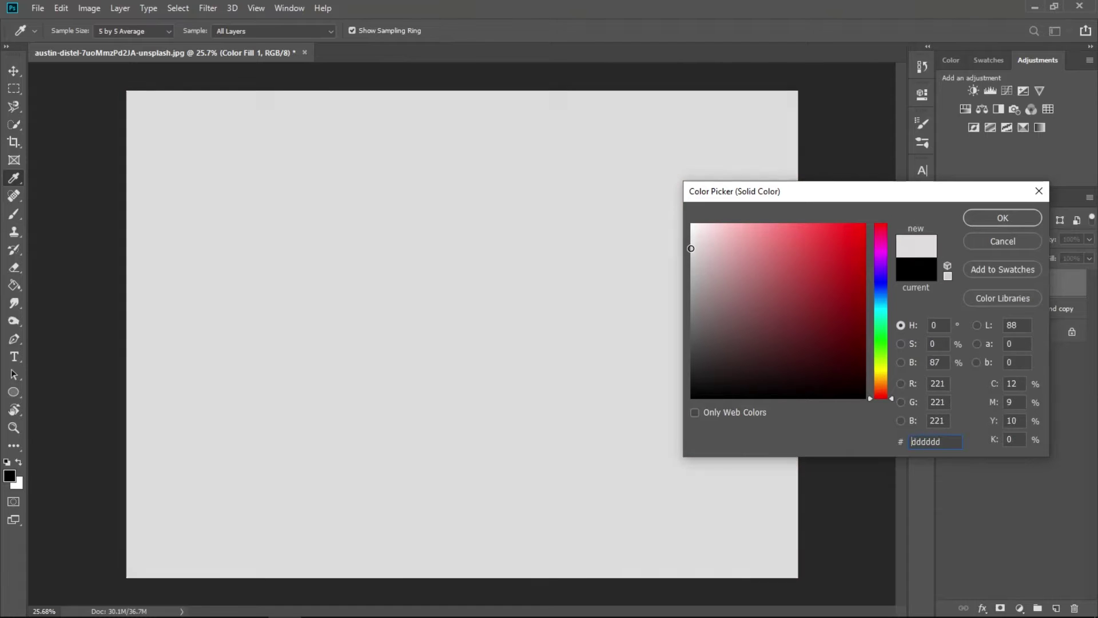
left_click(995, 218)
left_click_drag(1029, 281, 1029, 320)
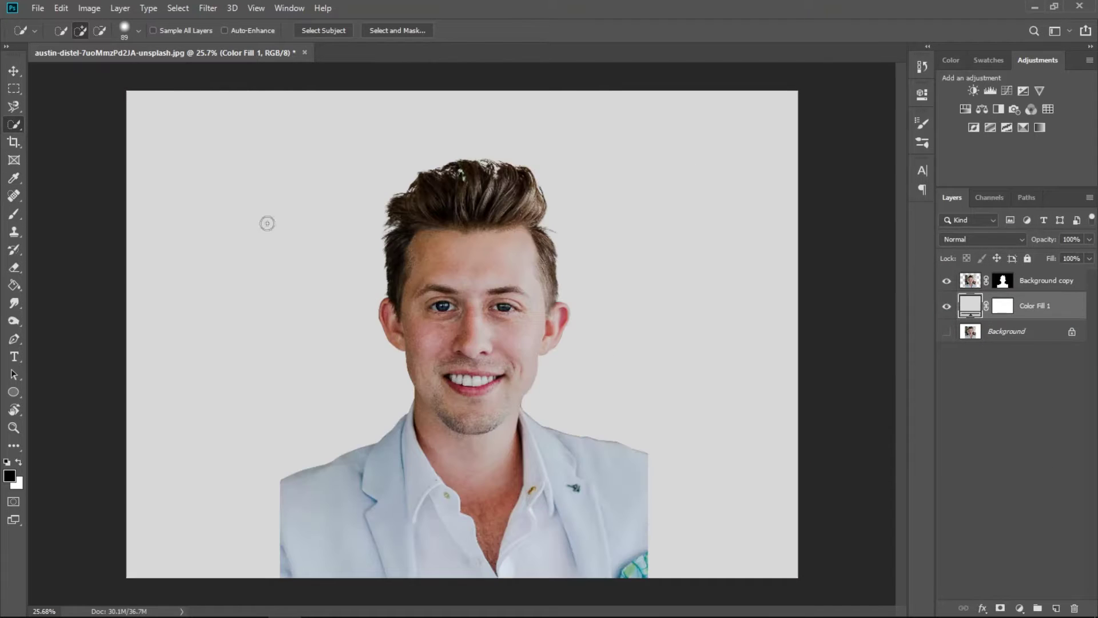
left_click(14, 71)
scroll(474, 320, "up", 1)
left_click(475, 343, "ctrl")
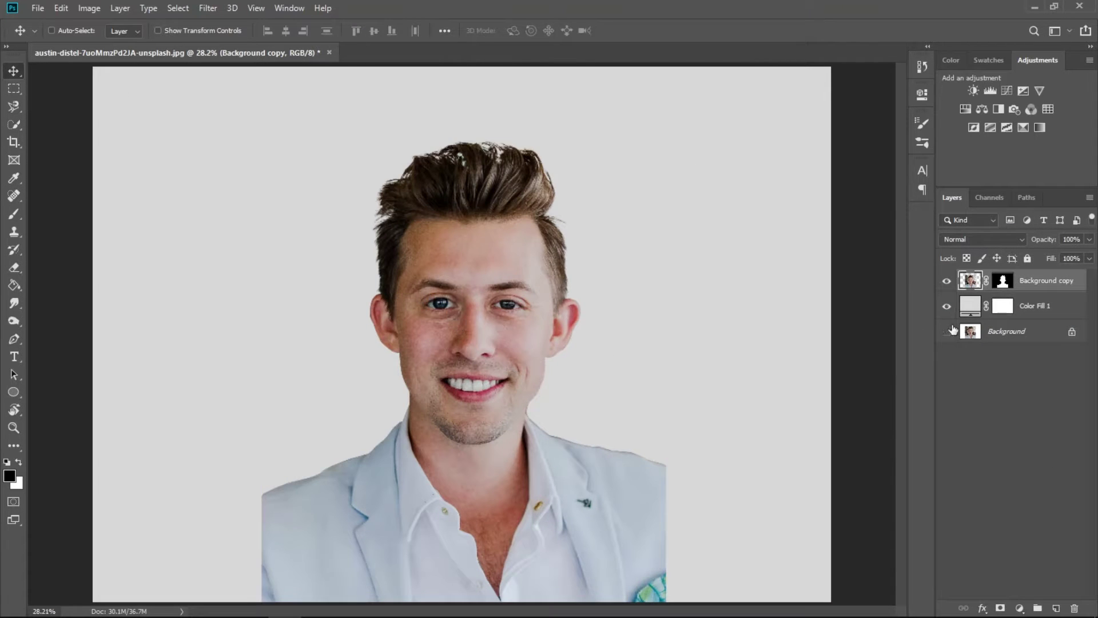
Step: Free Transform the man's cut-out larger and reposition it over the grey canvas
key("ctrl+t")
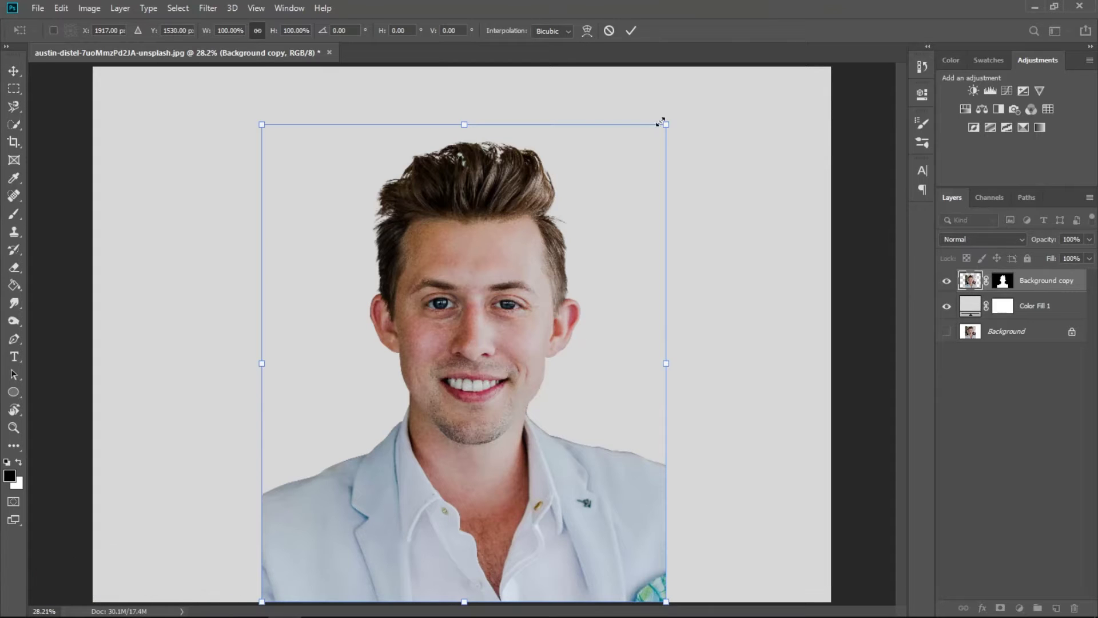
left_click_drag(666, 124, 781, 51)
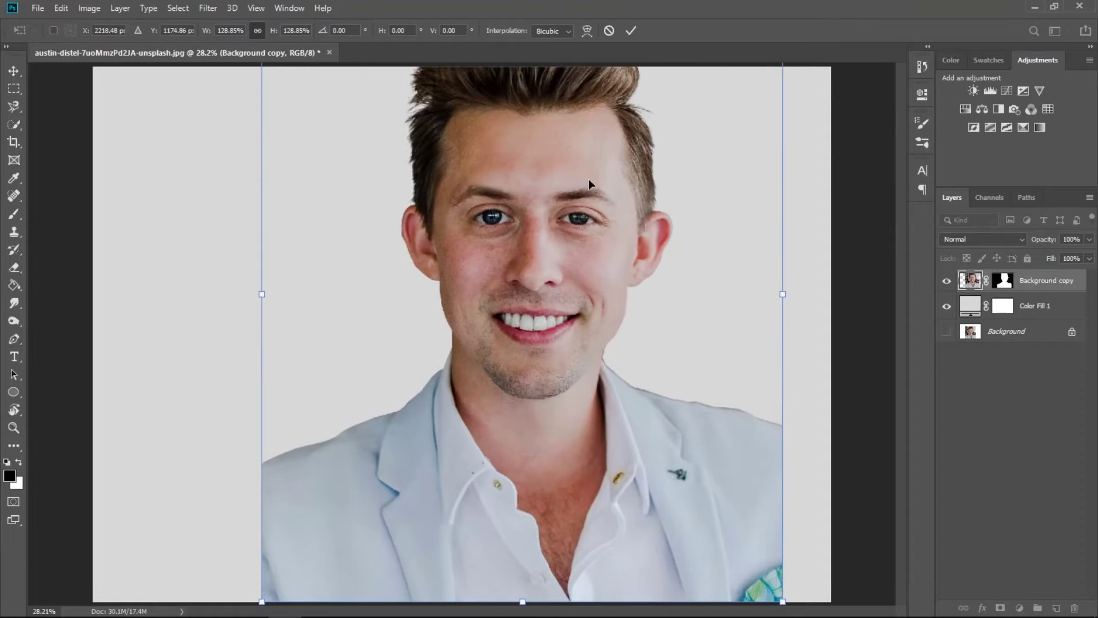
scroll(430, 264, "down", 5)
left_click_drag(477, 304, 408, 332)
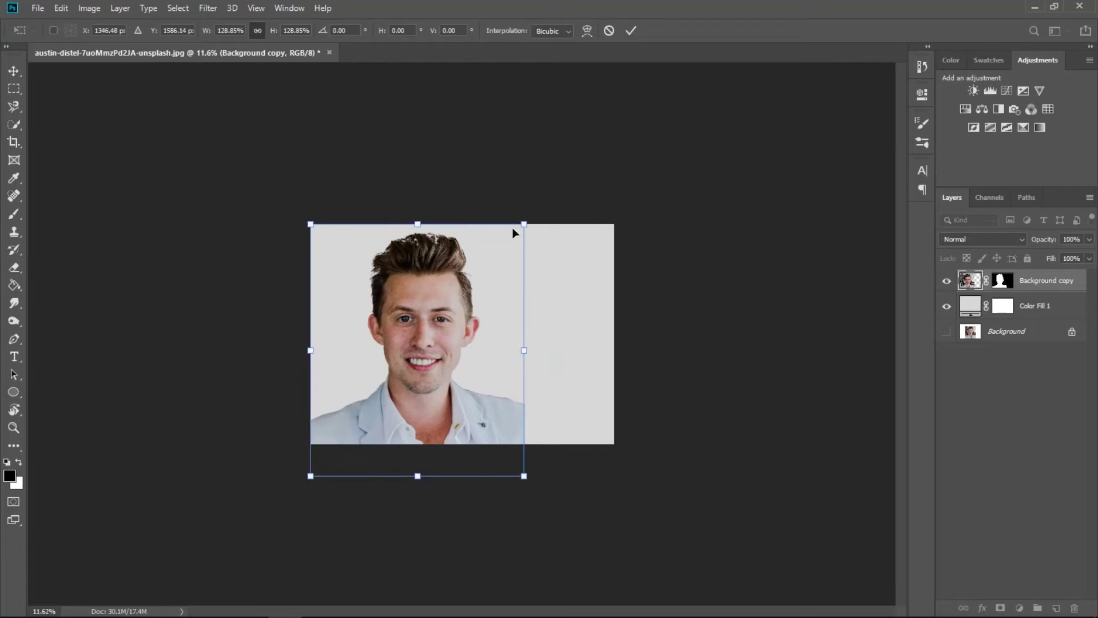
left_click_drag(522, 223, 592, 131)
left_click_drag(493, 254, 501, 335)
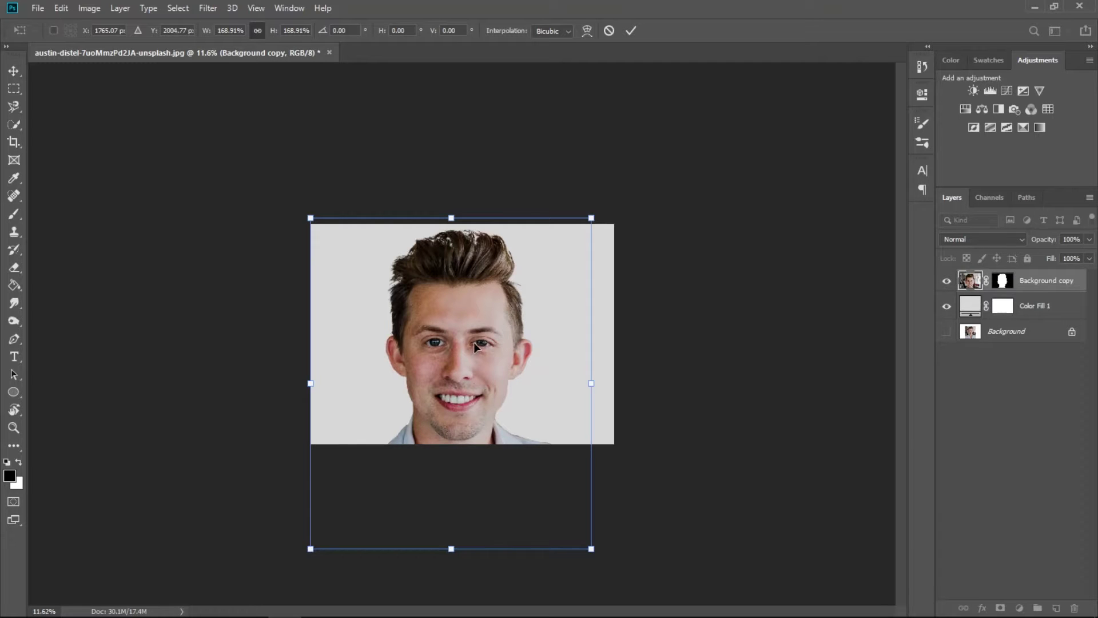
left_click_drag(590, 549, 565, 518)
left_click_drag(463, 416, 472, 414)
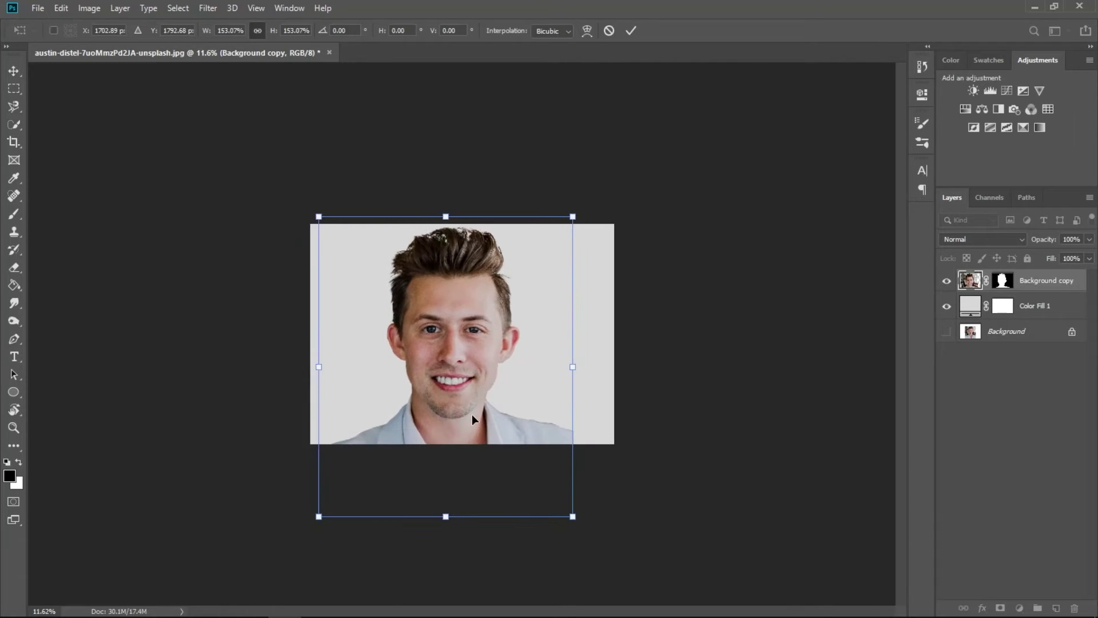
key("Right")
key("Right")
key("Right")
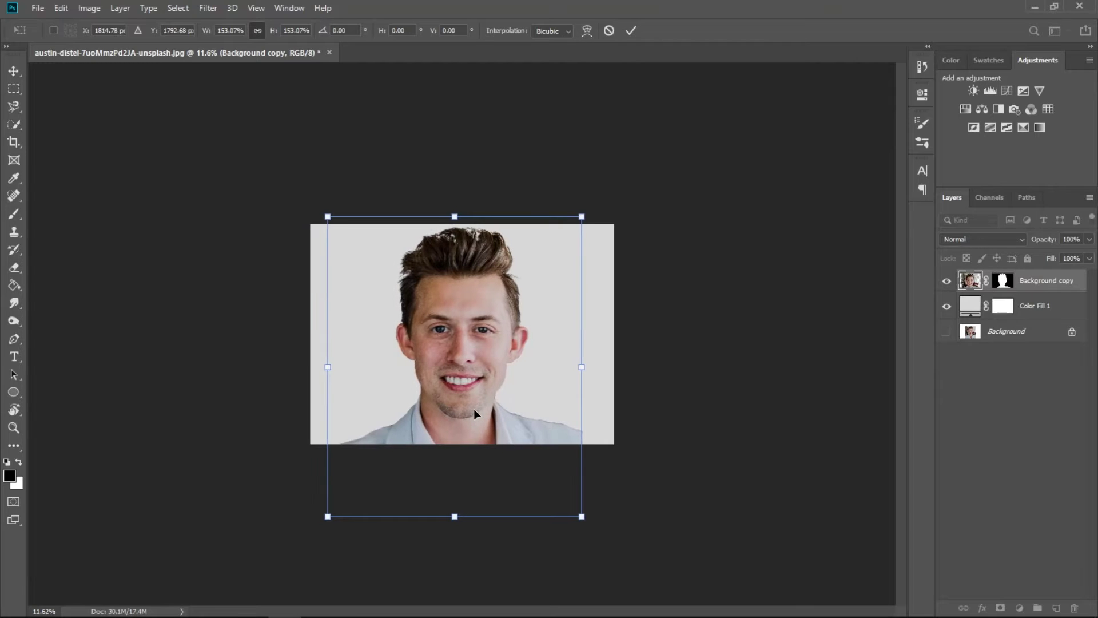
key("Return")
Step: Shrink the man slightly to about 81% and re-centre him on the canvas
key("ctrl+t")
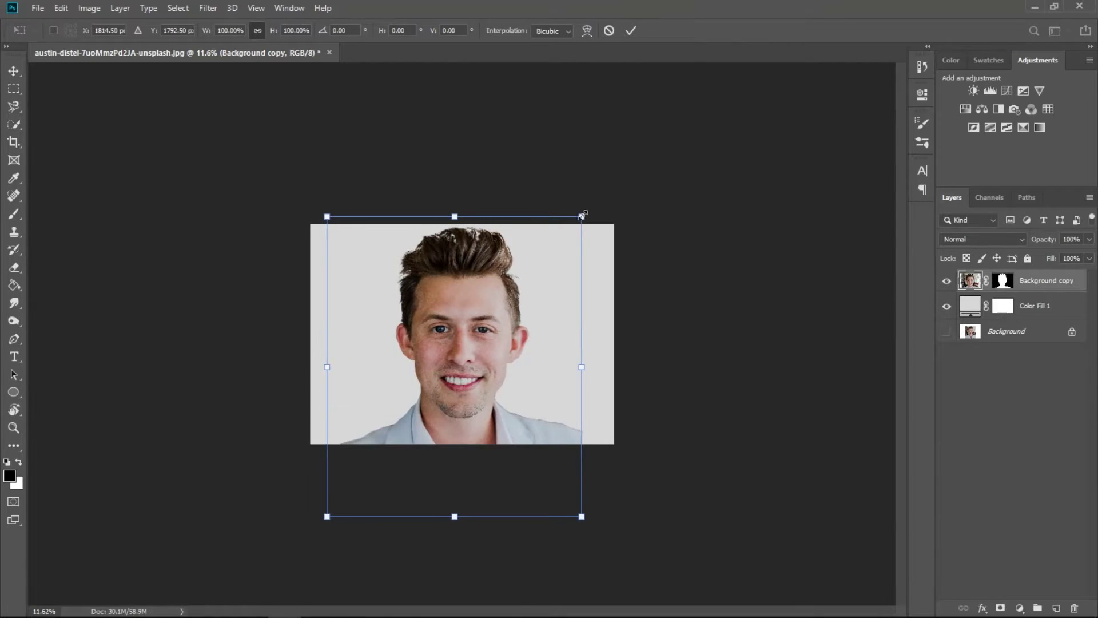
left_click_drag(582, 216, 548, 255)
left_click_drag(455, 338, 474, 317)
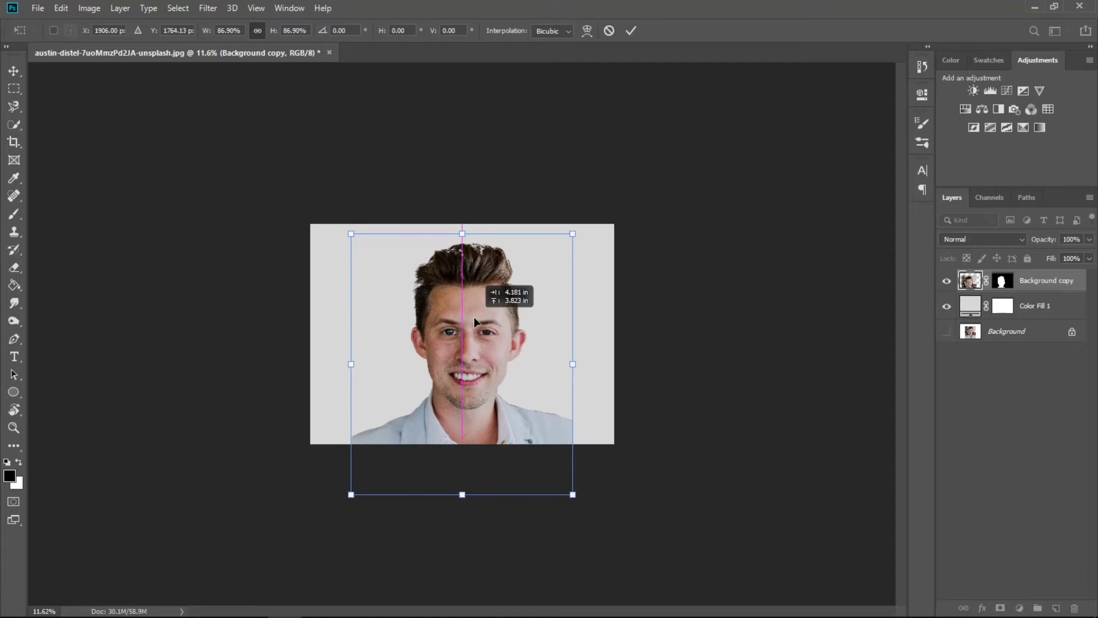
left_click_drag(571, 236, 554, 247)
left_click_drag(484, 328, 479, 321)
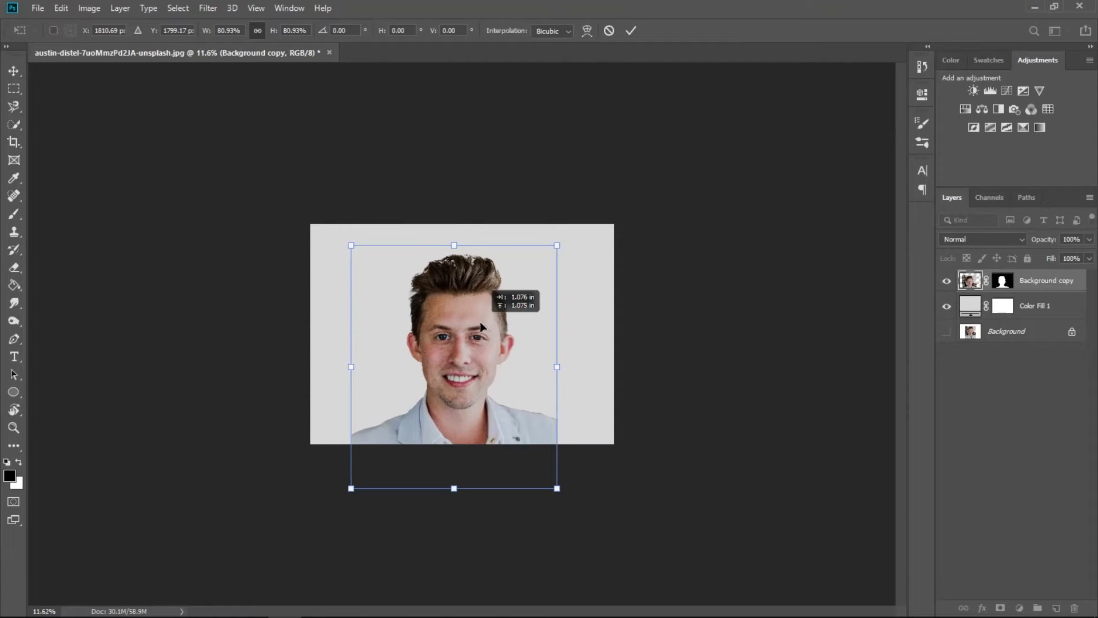
left_click(632, 32)
key("ctrl+0")
Step: Apply the layer mask to the man's Background copy layer
key("m")
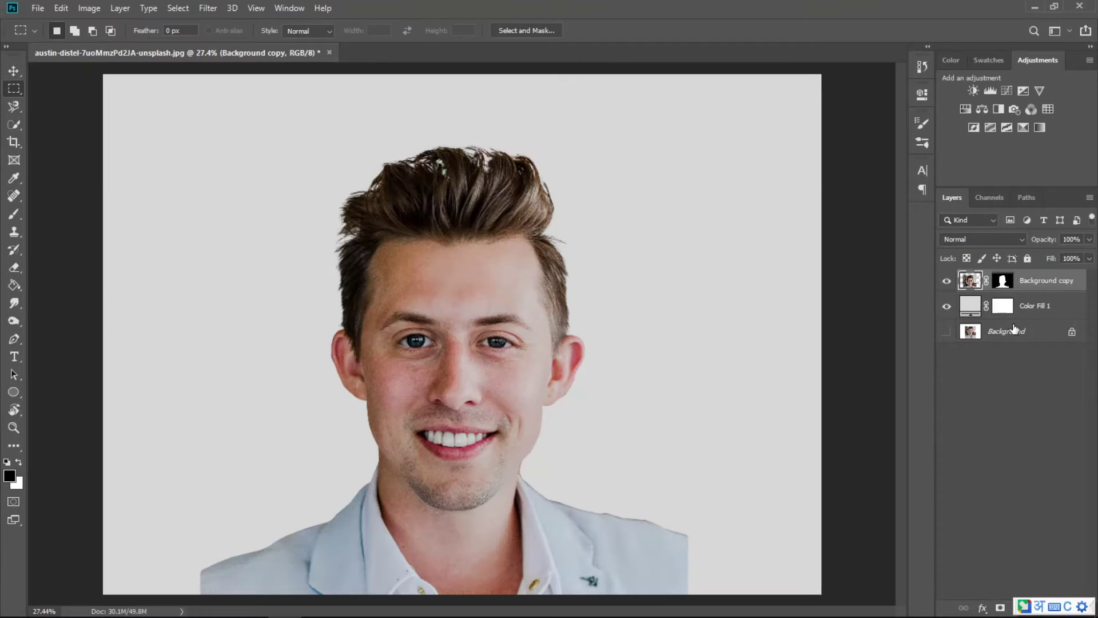
right_click(1001, 279)
left_click(1008, 315)
Step: Select an eye-level ellipse plus a rectangle over the hair, and cut that area out
key("shift+m")
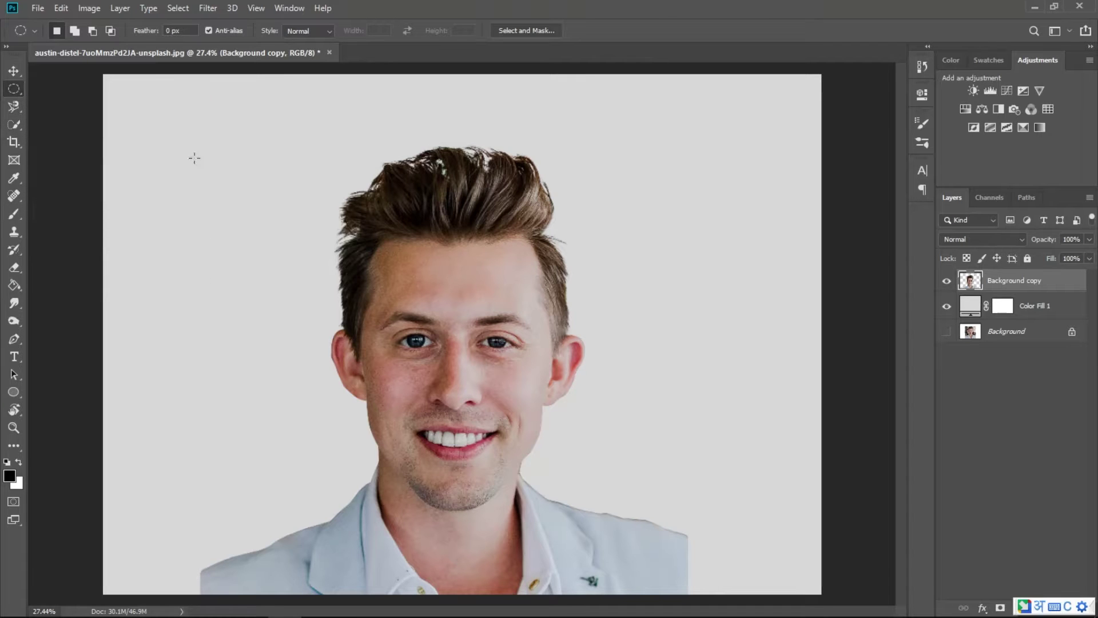
mouse_move(285, 146)
left_mouse_down()
mouse_move(646, 350)
mouse_move(645, 396)
left_mouse_up()
right_click(15, 90)
left_click(63, 84)
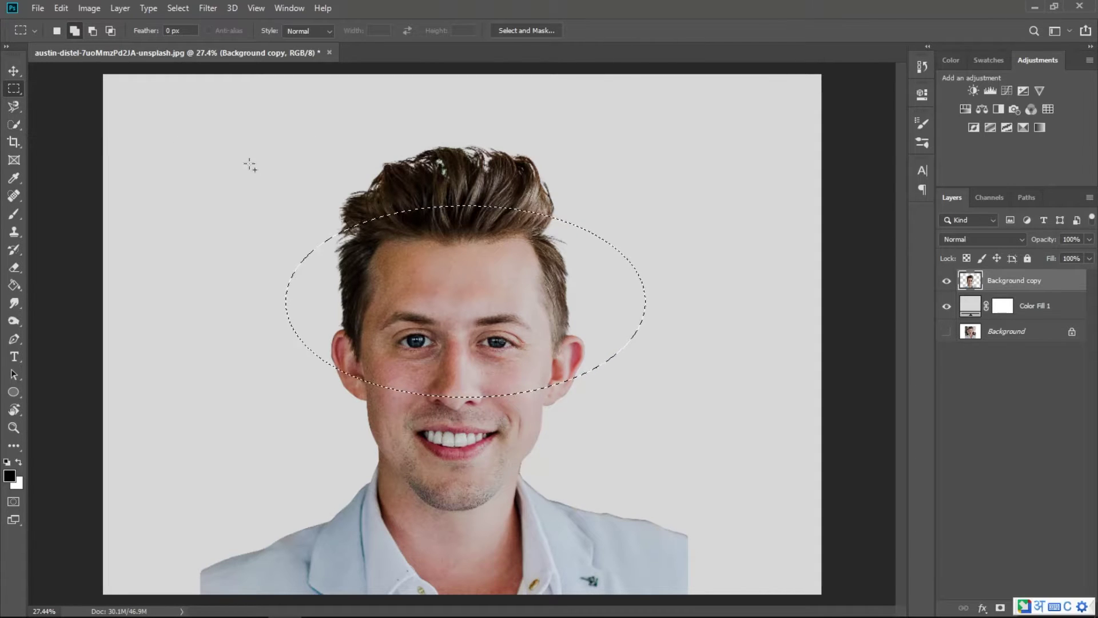
left_click_drag(272, 145, 657, 335)
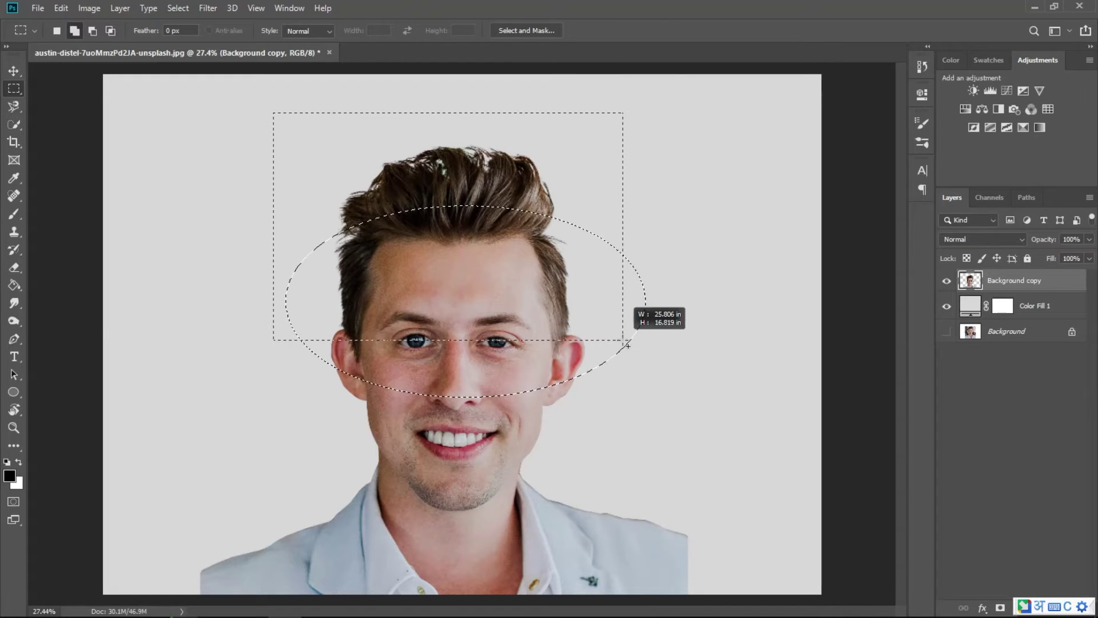
left_click_drag(658, 335, 624, 340)
key("v")
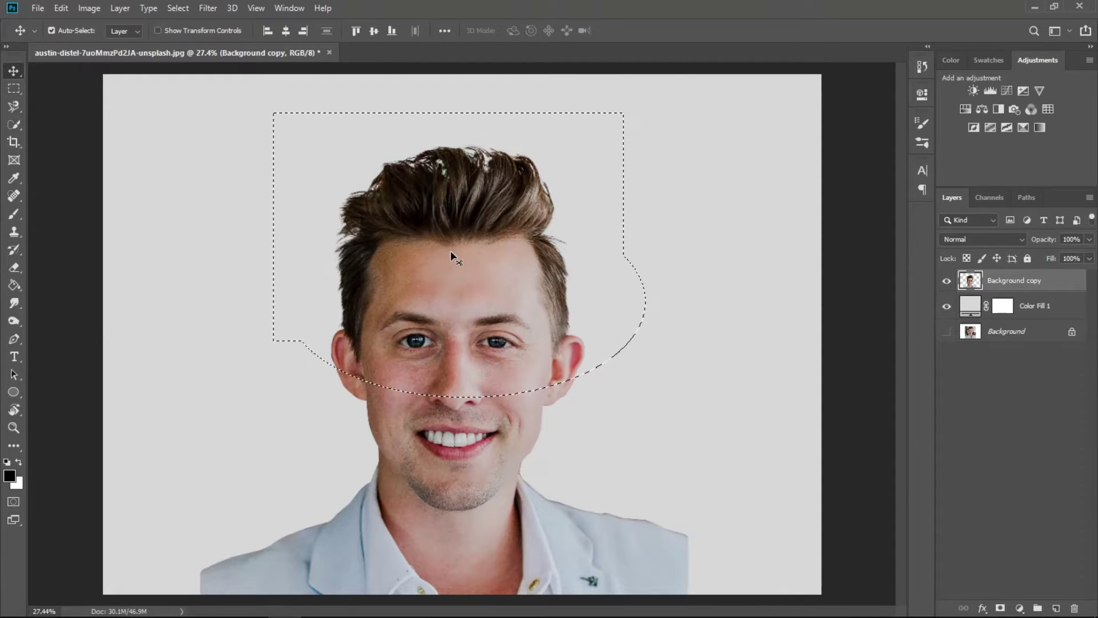
key("ctrl+x")
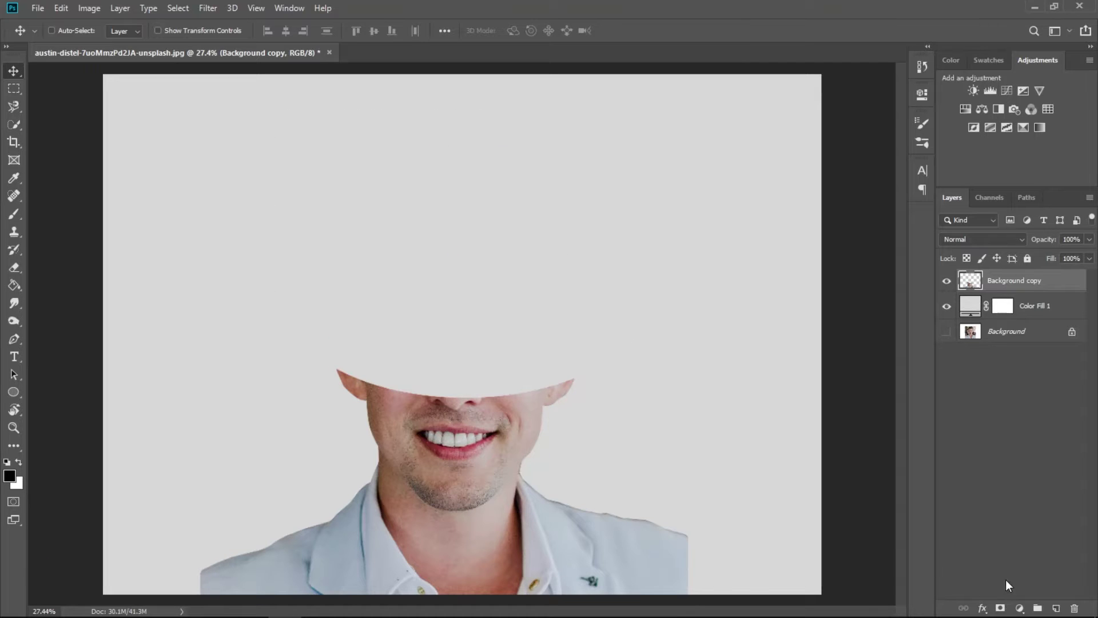
Step: Paste the head top onto new Layer 1, raise it and nudge it left
left_click(1056, 609)
key("ctrl+v")
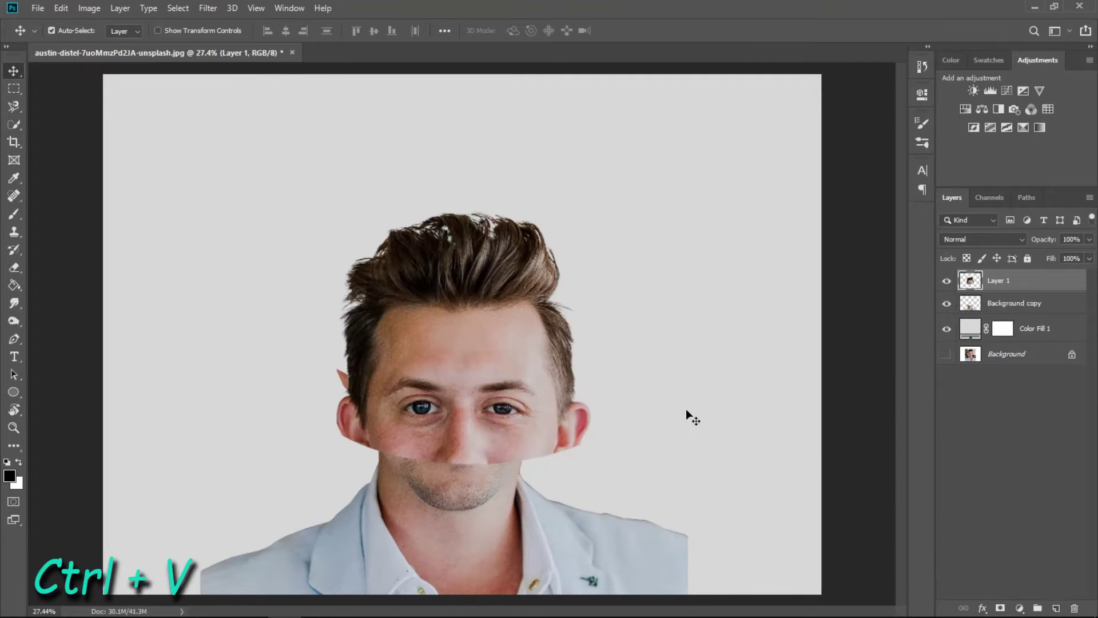
left_click_drag(427, 370, 440, 319)
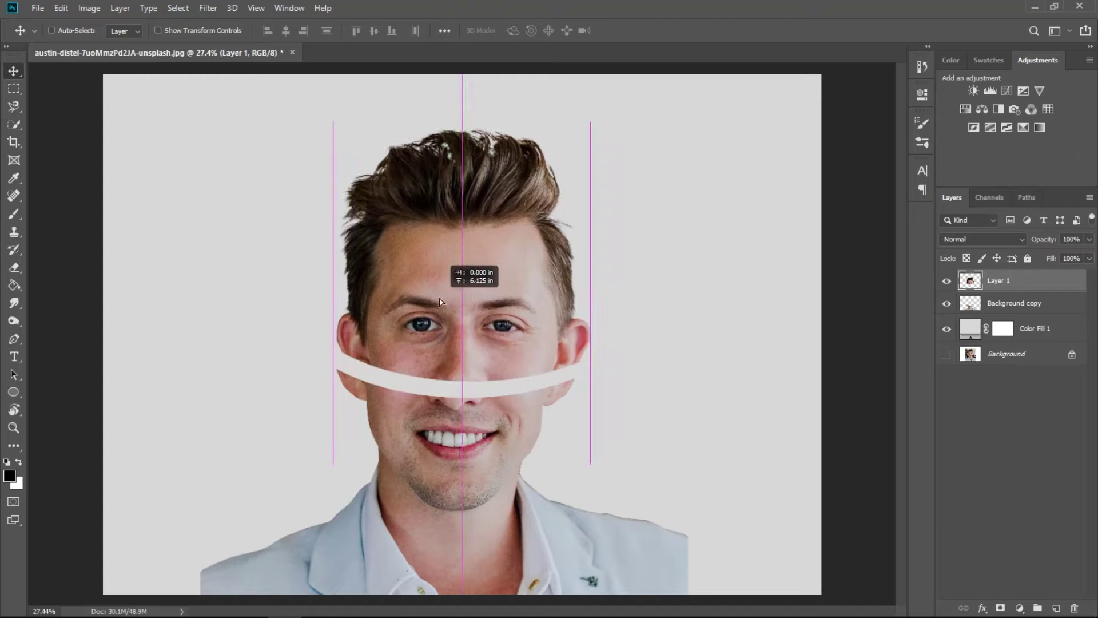
key("Left")
key("Left")
key("Left")
key("Left")
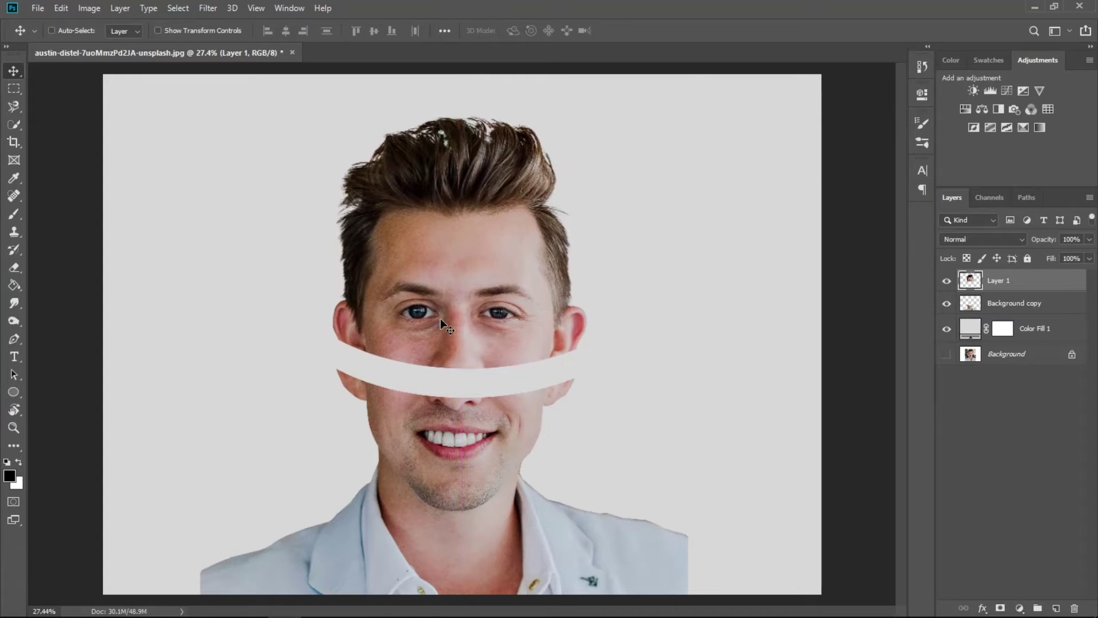
key("Left")
key("Left")
key("Left")
key("shift+Up")
key("shift+Up")
key("shift+Up")
key("shift+Up")
key("shift+Up")
key("shift+Up")
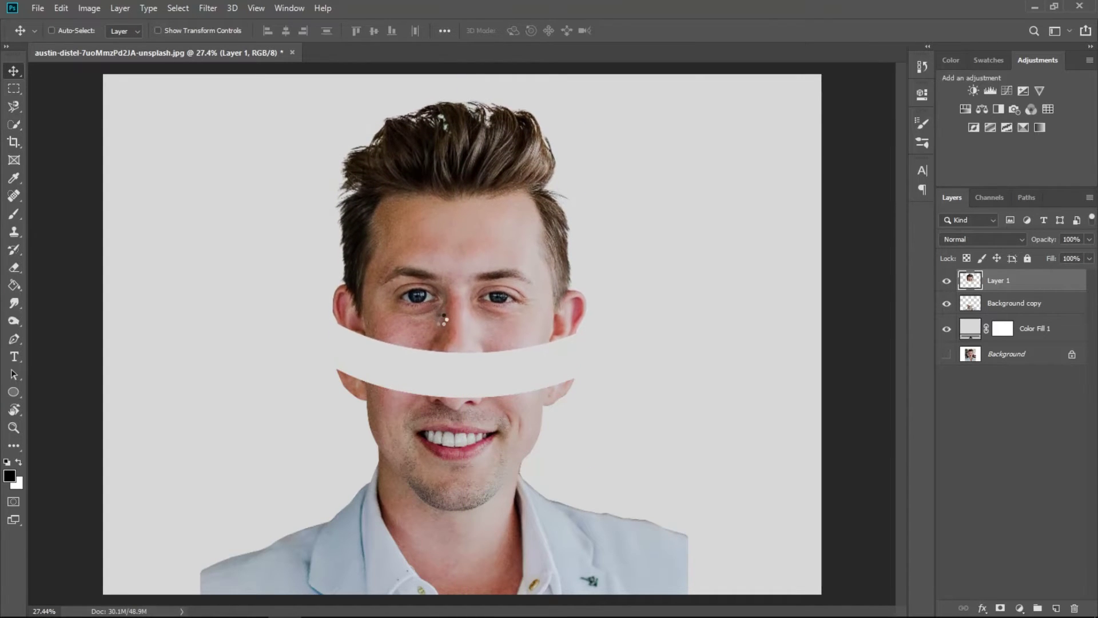
key("shift+Up")
key("shift+Up")
key("shift+Up")
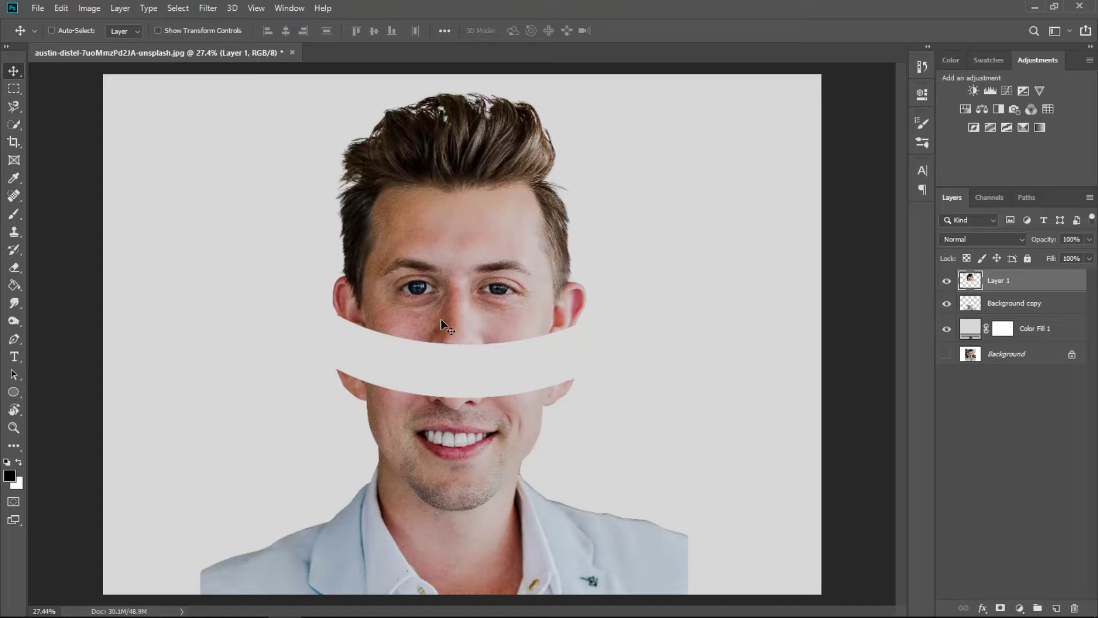
left_click(13, 89)
scroll(343, 371, "up", 3)
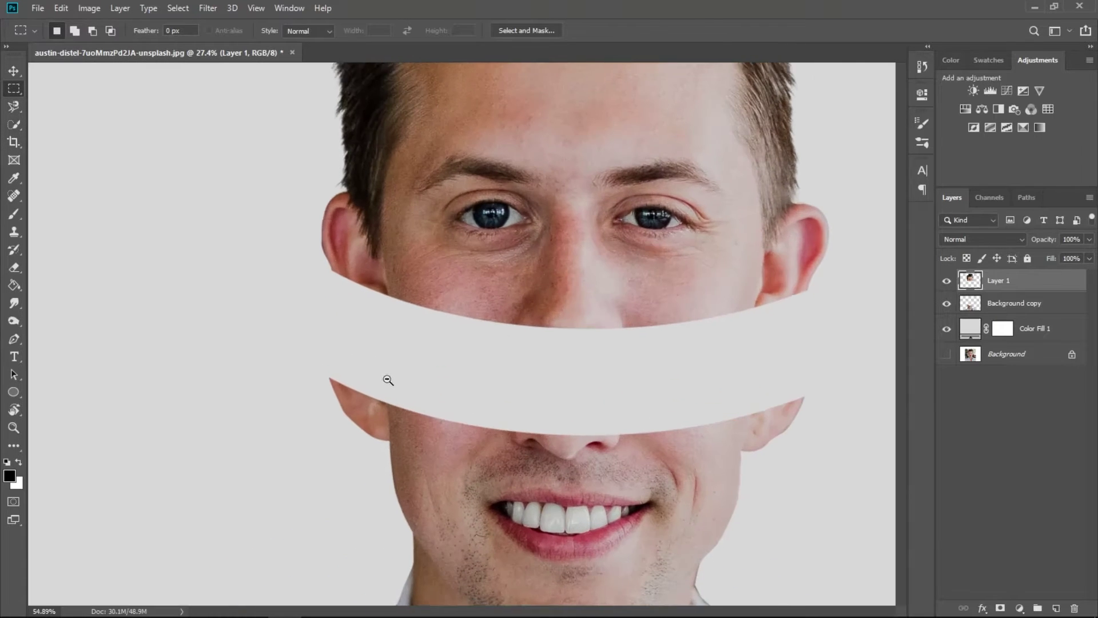
left_click(1015, 303)
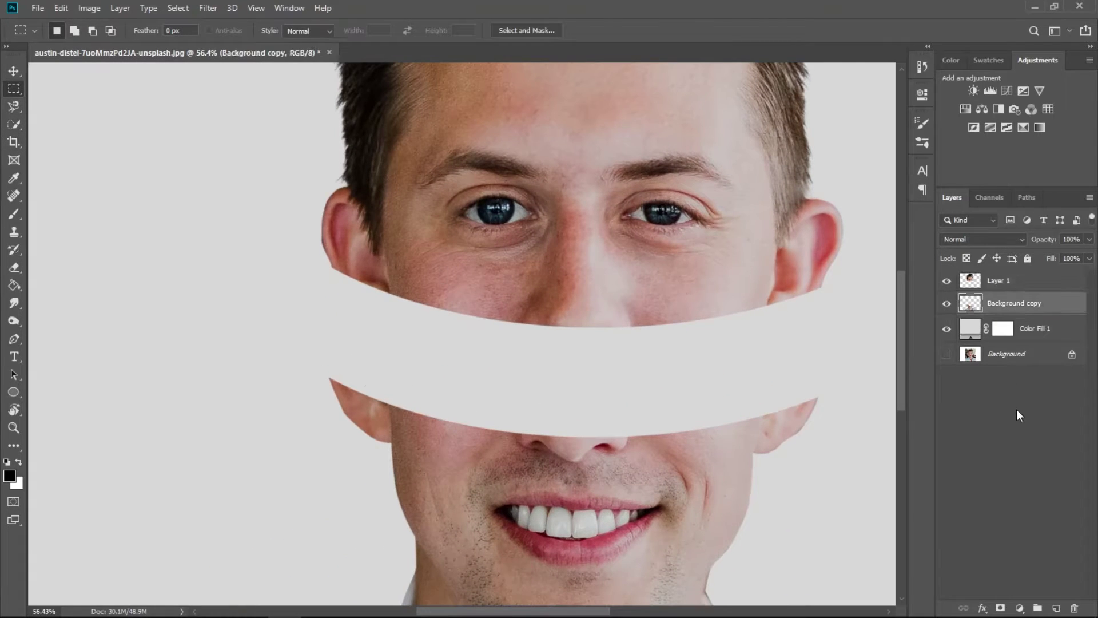
Step: Add a new layer below the face and draw an oval selection over the grey gap
left_click(1054, 609, "ctrl")
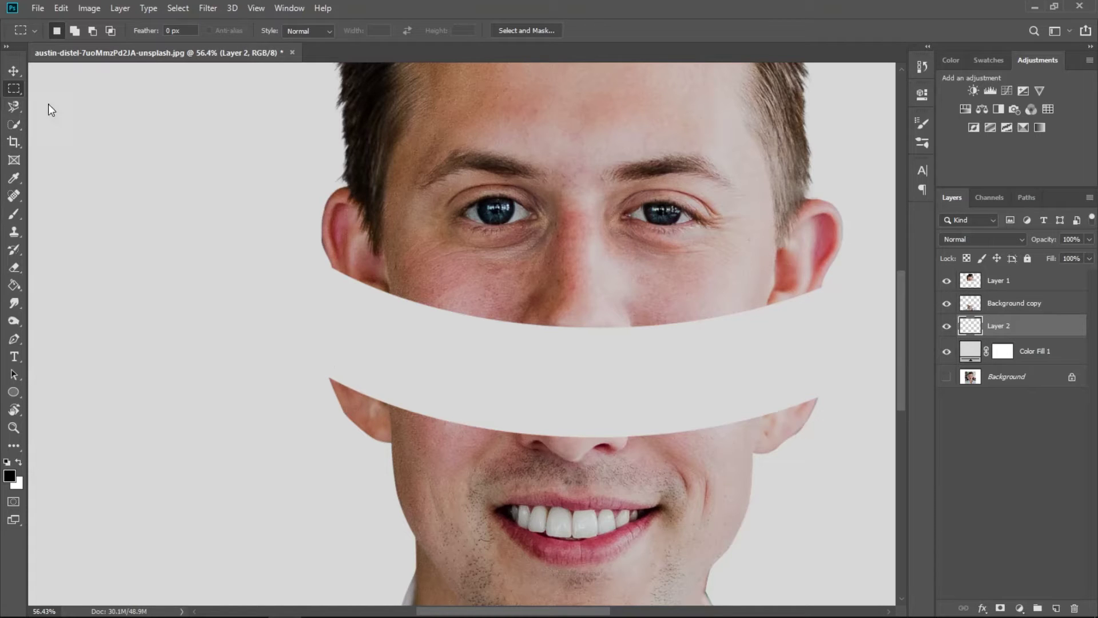
left_click_drag(545, 358, 420, 341)
left_click_drag(195, 326, 697, 424)
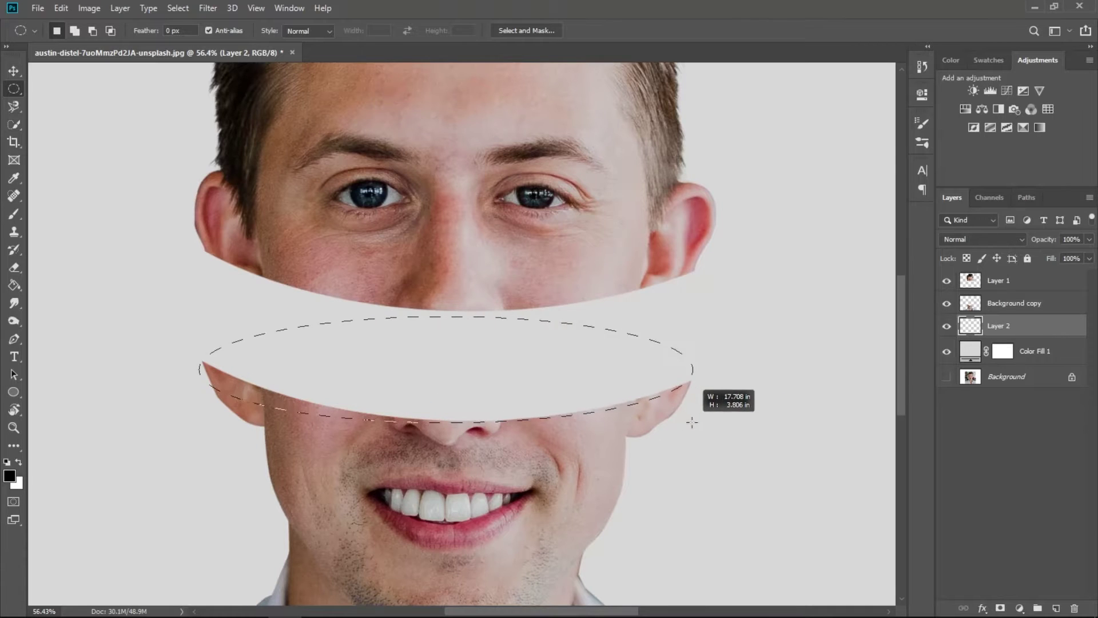
mouse_move(697, 424)
left_mouse_down()
mouse_move(691, 435)
mouse_move(696, 408)
mouse_move(690, 431)
left_mouse_up()
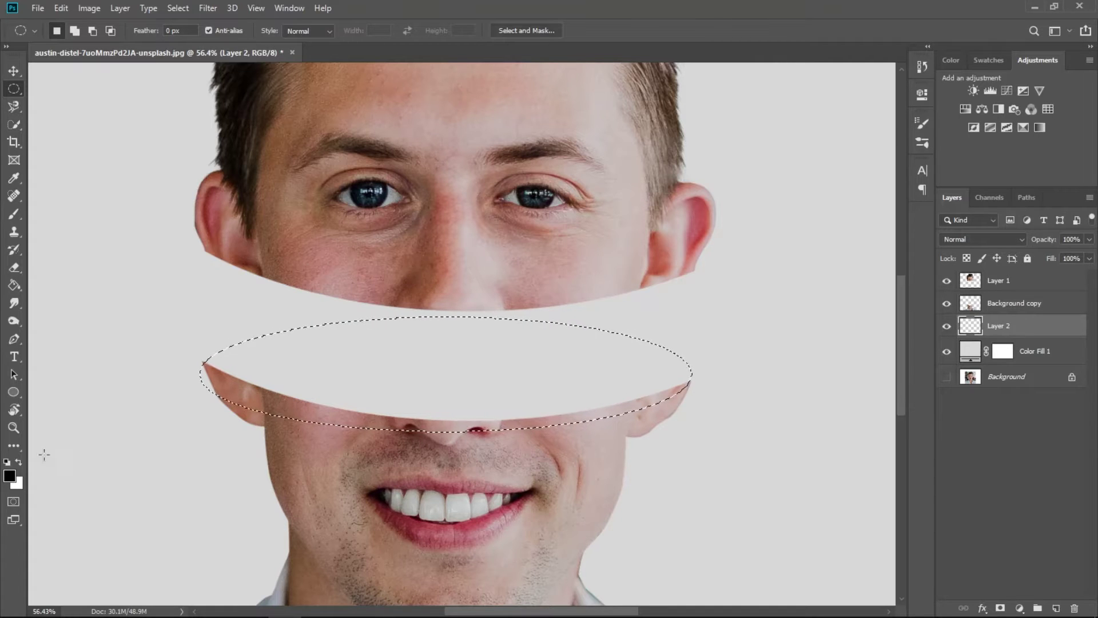
Step: Sample the face's skin tone as foreground colour and make it slightly more saturated
left_click(9, 476)
left_click(300, 405)
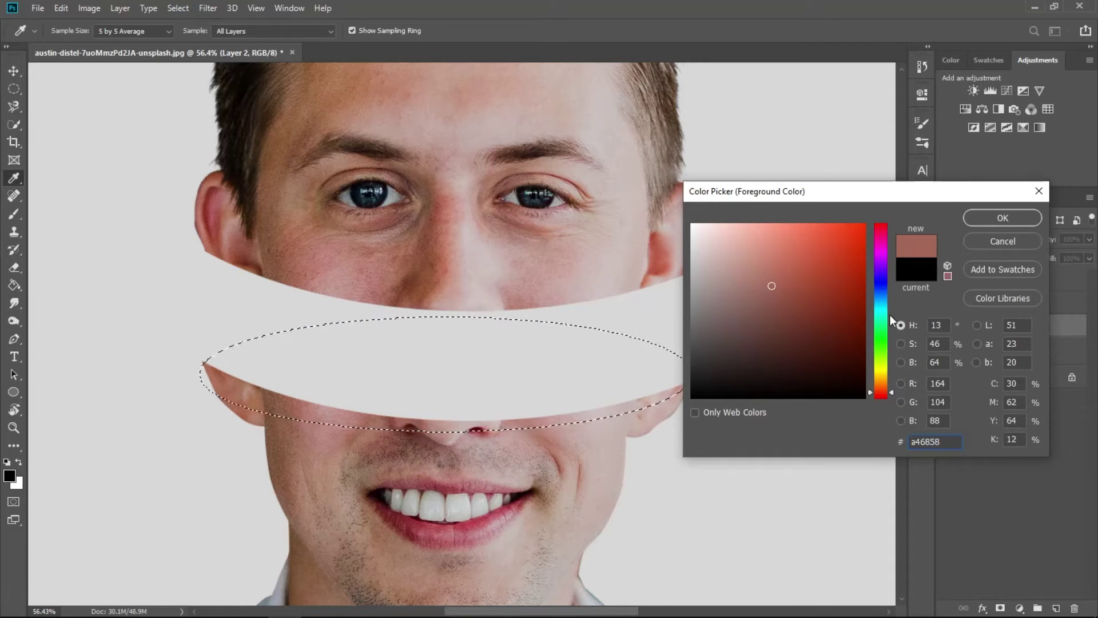
left_click(905, 342)
key("Up")
key("Up")
key("Up")
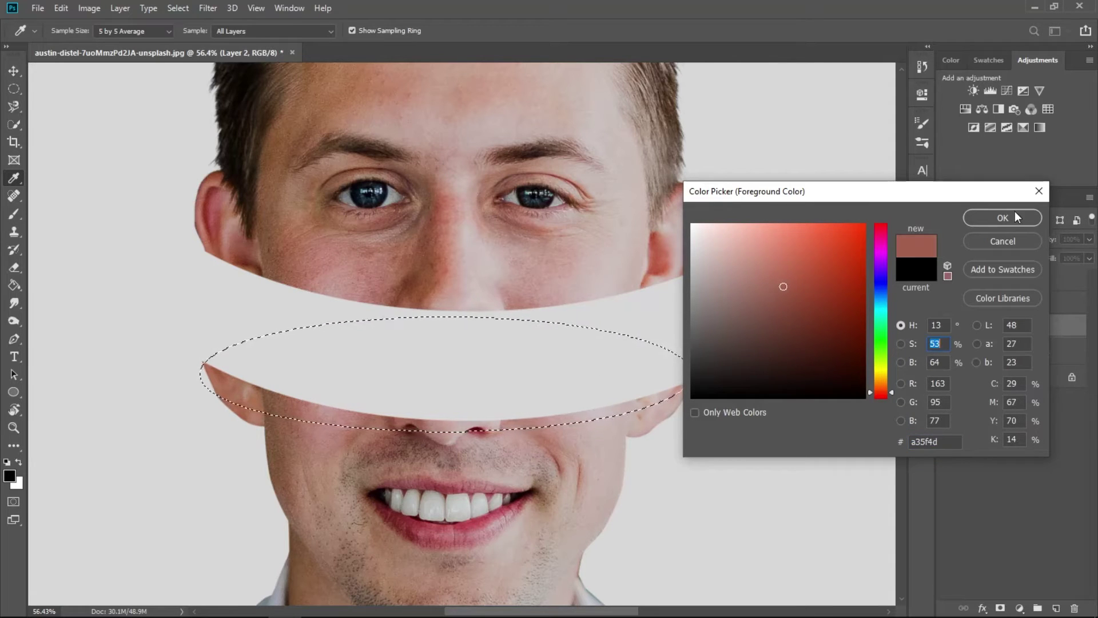
left_click(1011, 215)
Step: Fill the oval selection with the reddish foreground colour #a35f4d
left_click(60, 9)
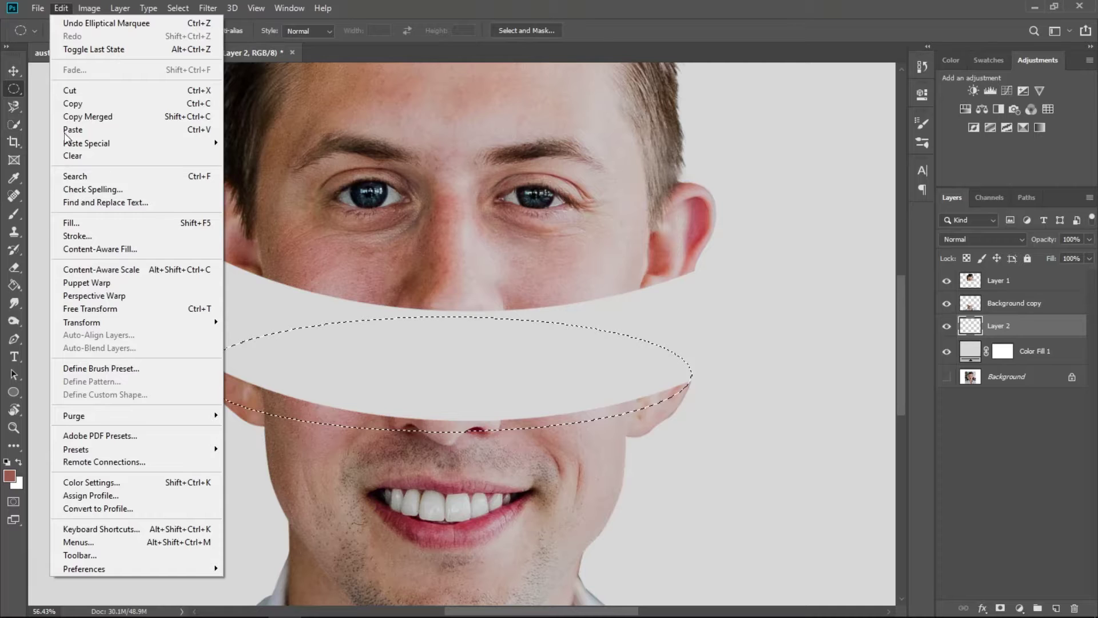
left_click(72, 222)
left_click(553, 160)
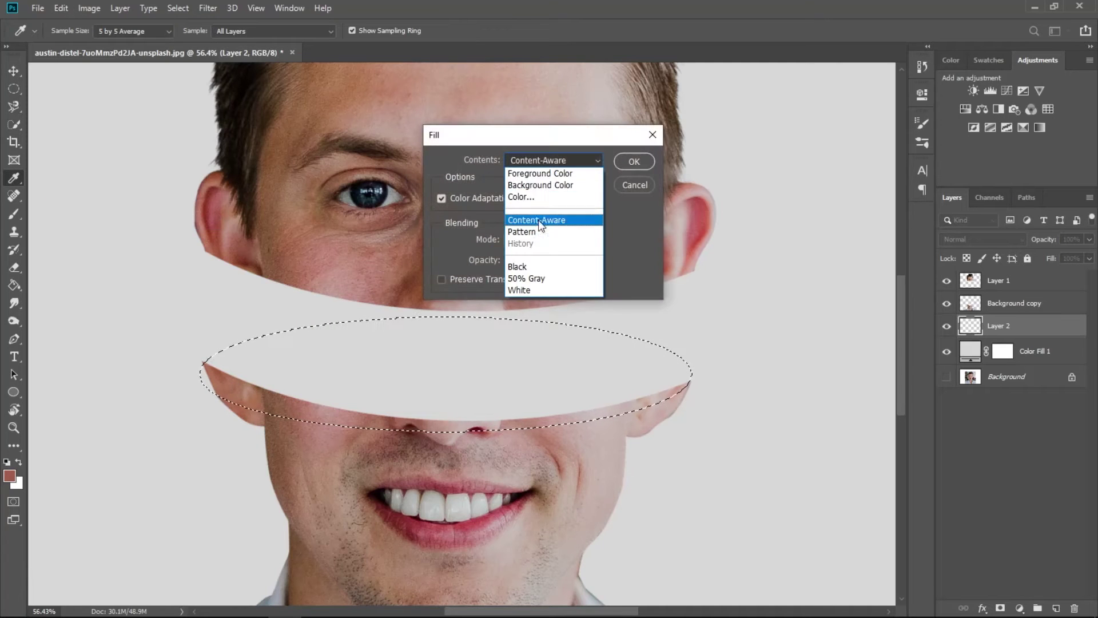
left_click(548, 173)
left_click(635, 162)
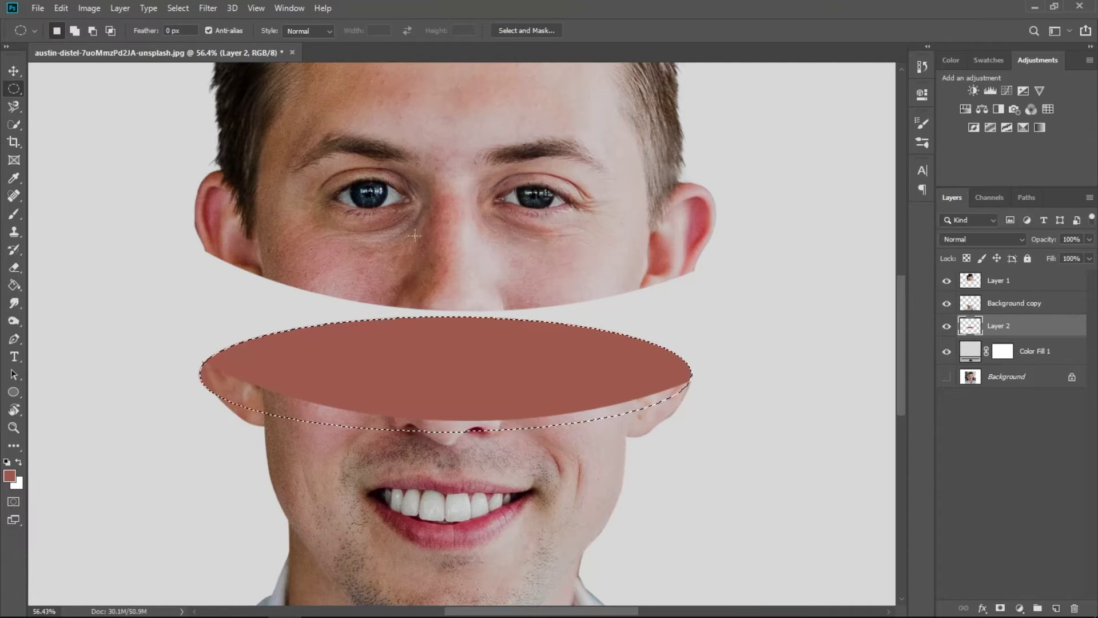
Step: Deselect the oval, then rotate and slightly shrink it to follow the cut
left_click(15, 72)
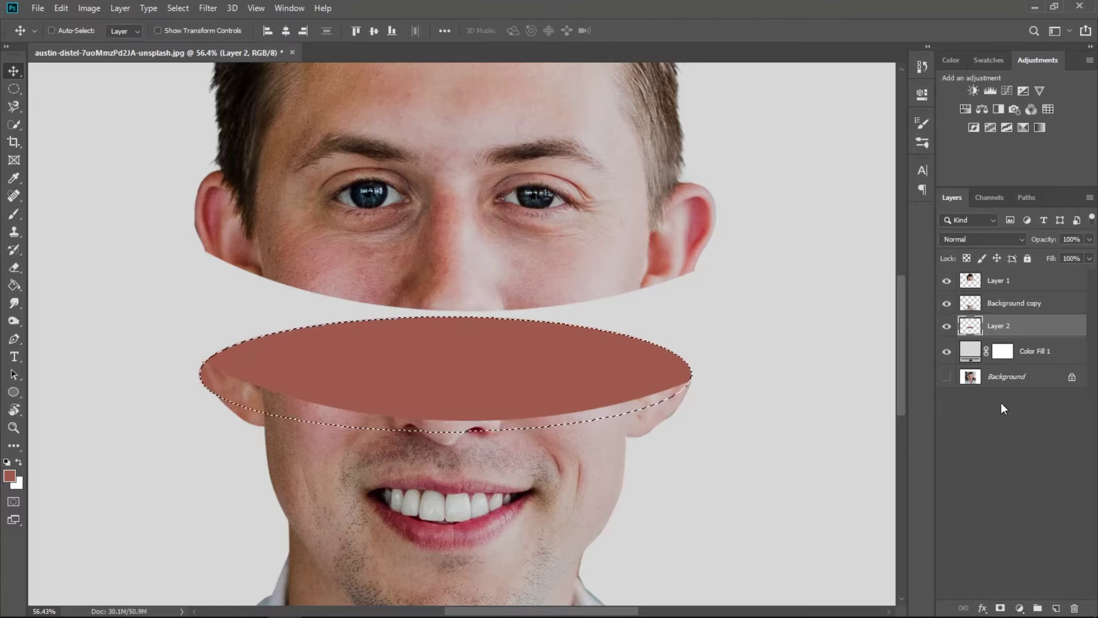
key("ctrl+d")
key("ctrl+t")
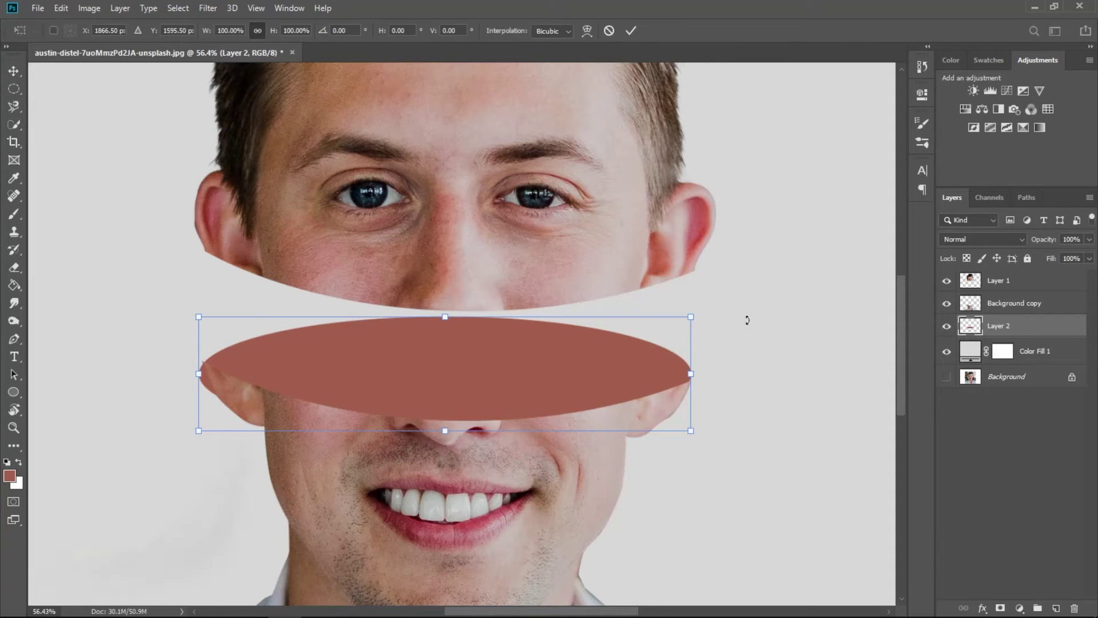
left_click_drag(747, 319, 751, 324)
left_click_drag(196, 422, 195, 406)
scroll(205, 389, "up", 10)
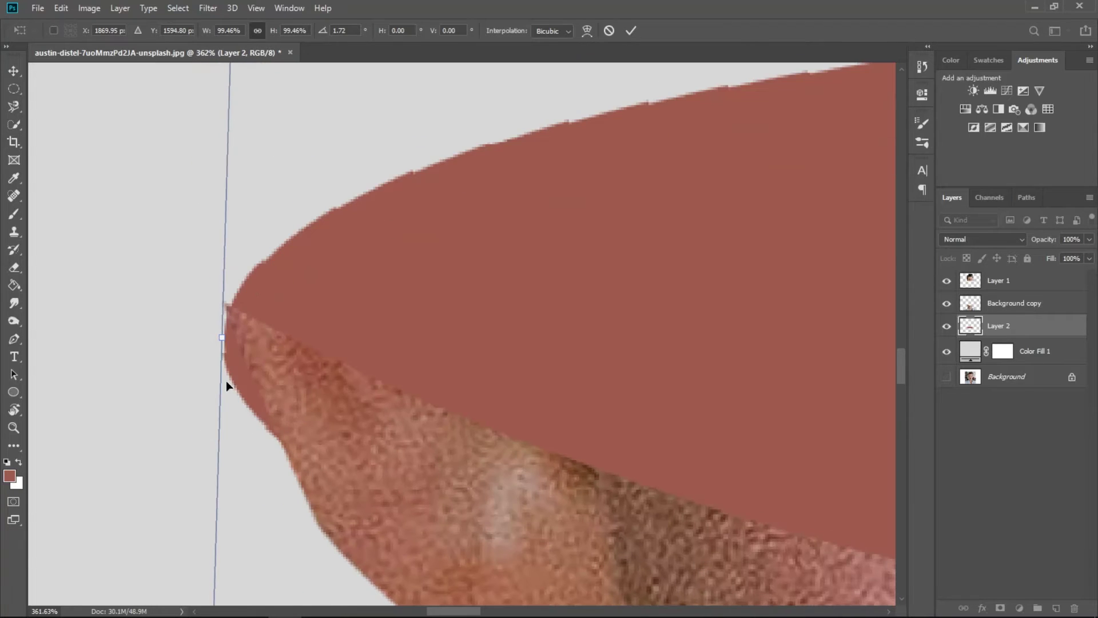
left_click_drag(208, 252, 211, 262)
mouse_move(409, 343)
left_mouse_down()
mouse_move(551, 327)
mouse_move(605, 334)
left_mouse_up()
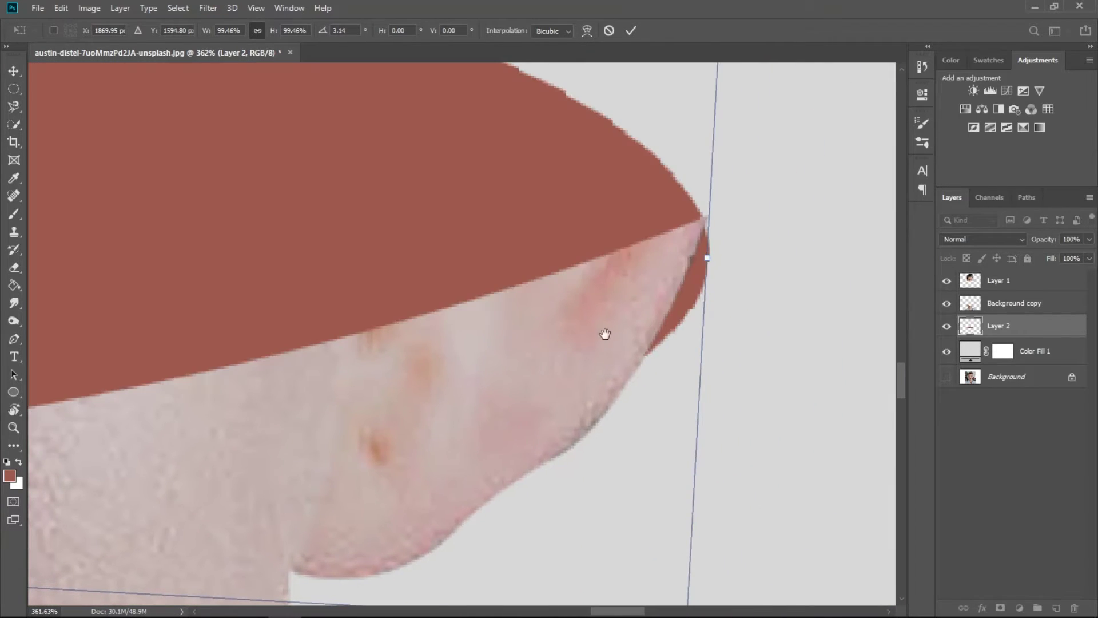
scroll(718, 257, "down", 5)
scroll(717, 257, "down", 1)
Step: Skew the oval's right side so its tips meet the cheek edges, then commit
right_click(710, 255)
key("Escape")
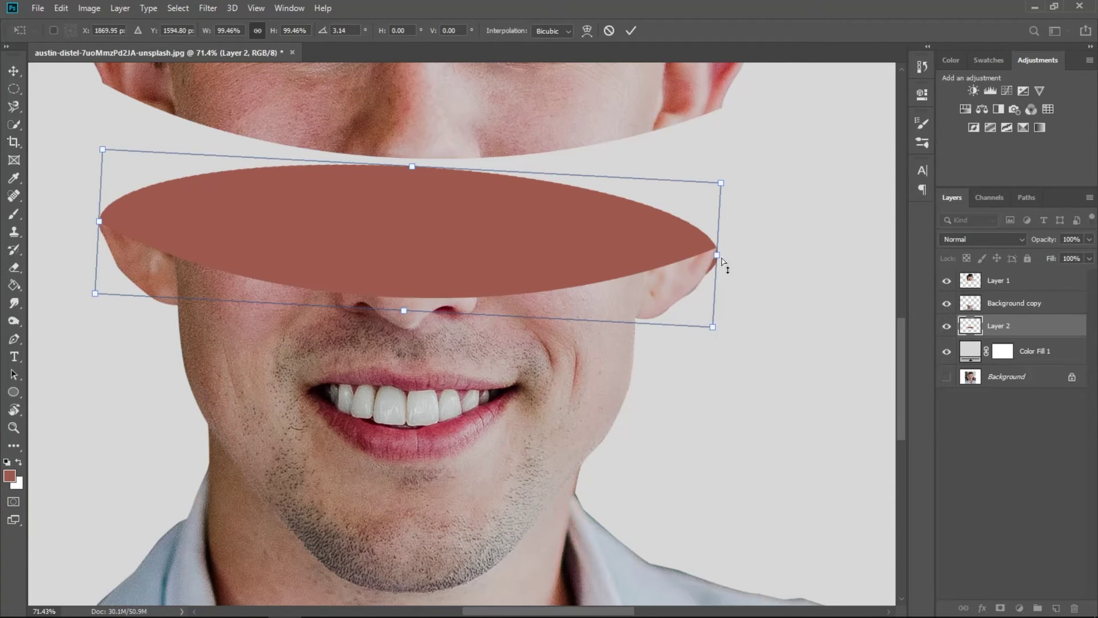
left_click_drag(717, 256, 715, 250)
left_click_drag(716, 319, 709, 312)
scroll(718, 263, "up", 2)
scroll(737, 269, "up", 2)
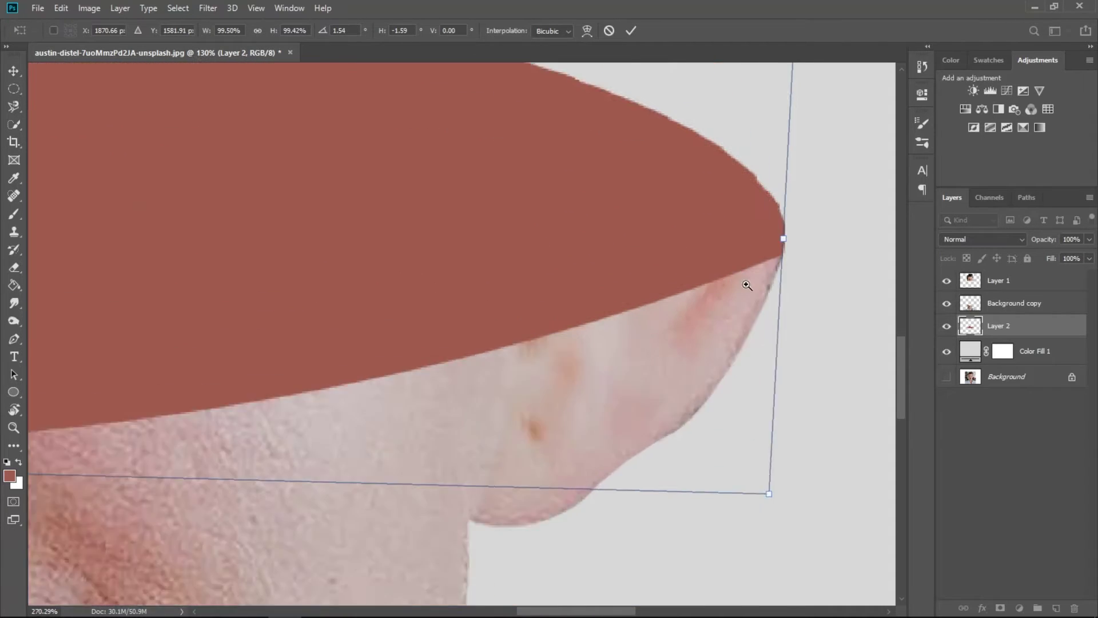
scroll(749, 278, "up", 1)
left_click_drag(791, 568, 781, 566)
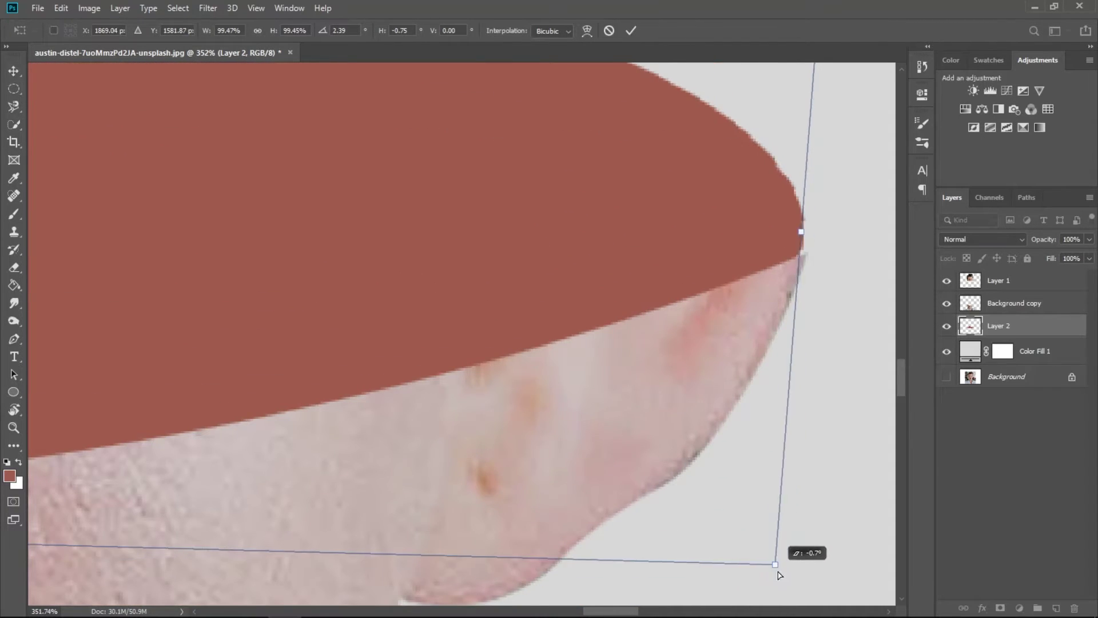
left_click_drag(805, 232, 803, 247)
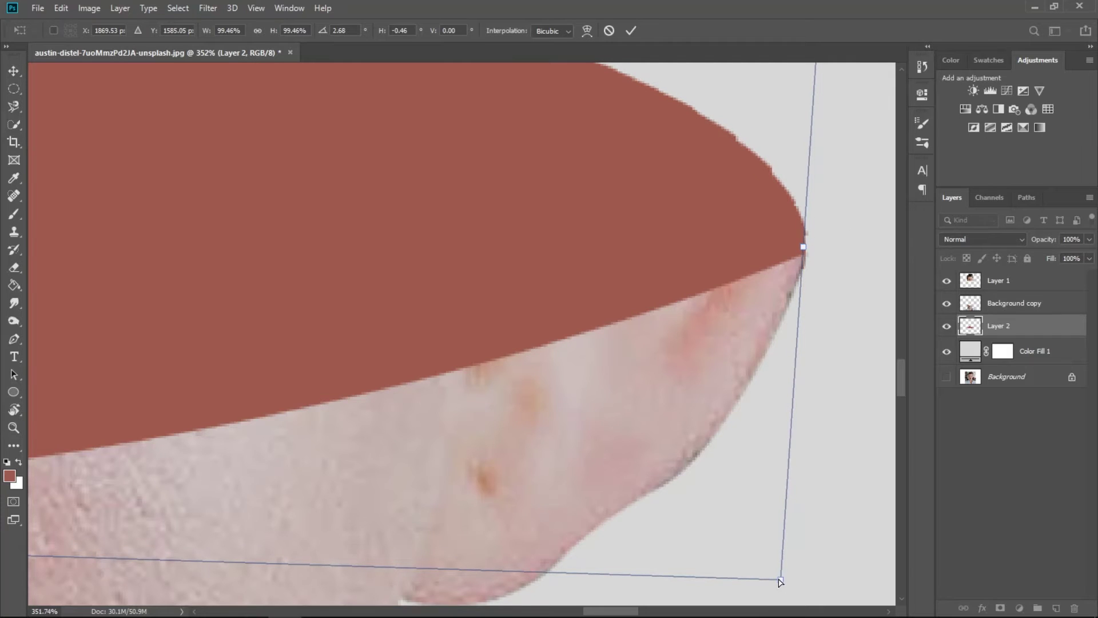
scroll(535, 244, "down", 6)
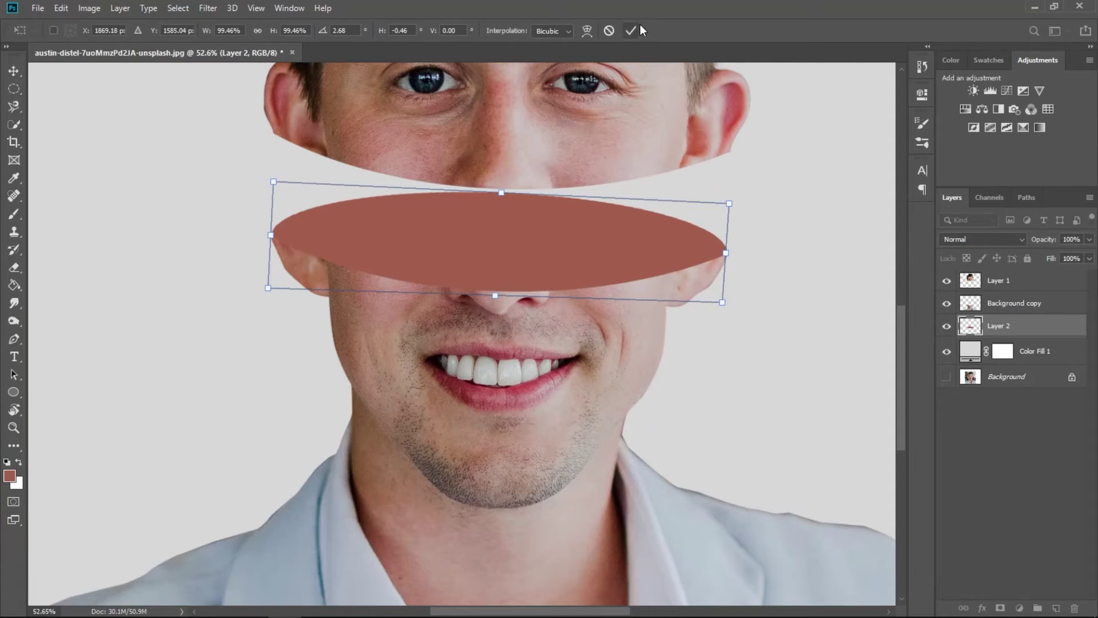
scroll(277, 259, "up", 5)
scroll(345, 286, "down", 6)
key("Return")
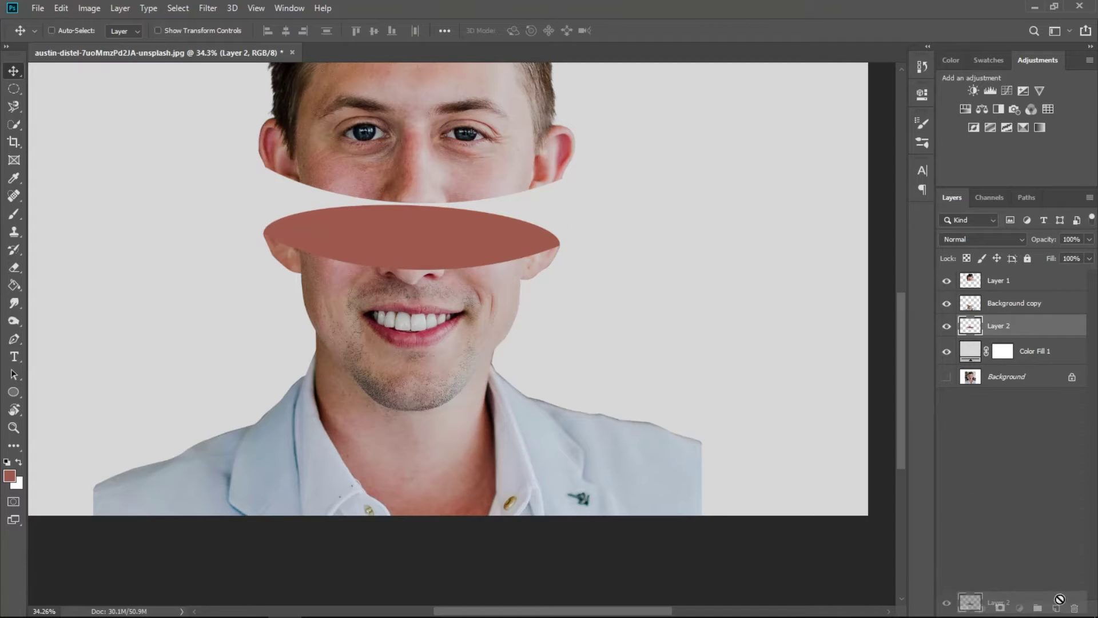
Step: Duplicate the oval layer and scale the copy down to about 91%
left_click_drag(978, 325, 1056, 608)
key("ctrl+t")
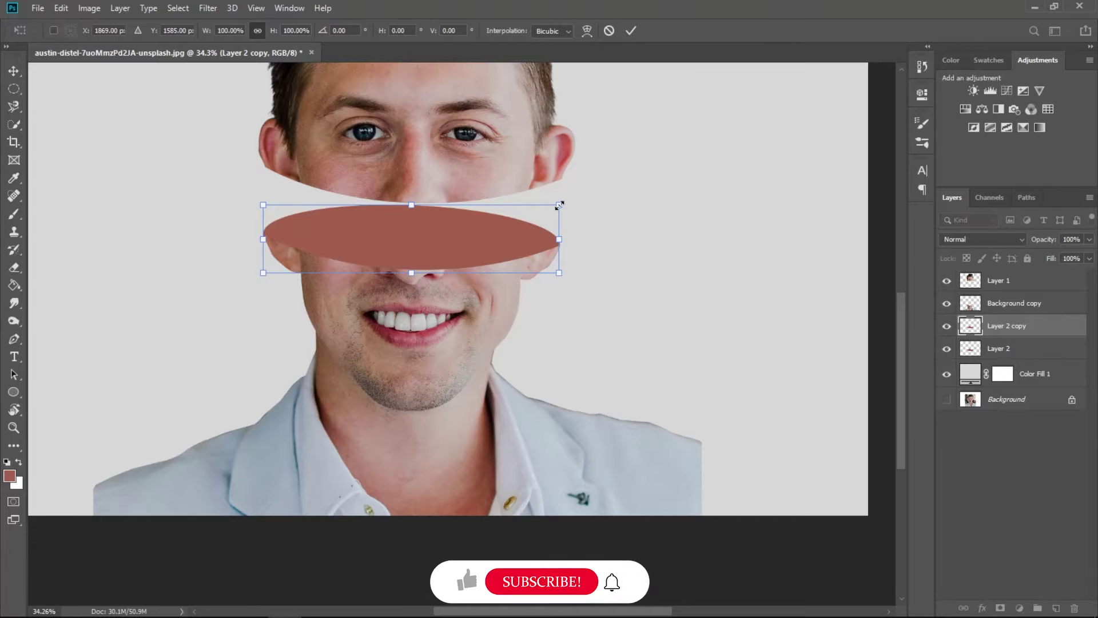
left_click_drag(559, 205, 543, 213)
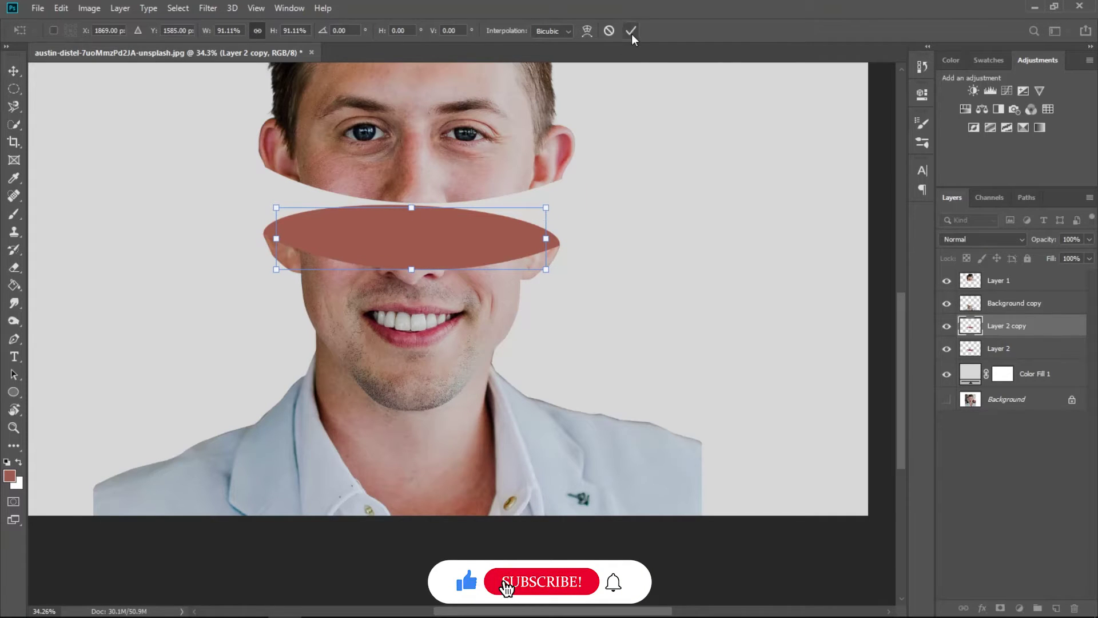
left_click(631, 30)
left_click(975, 350)
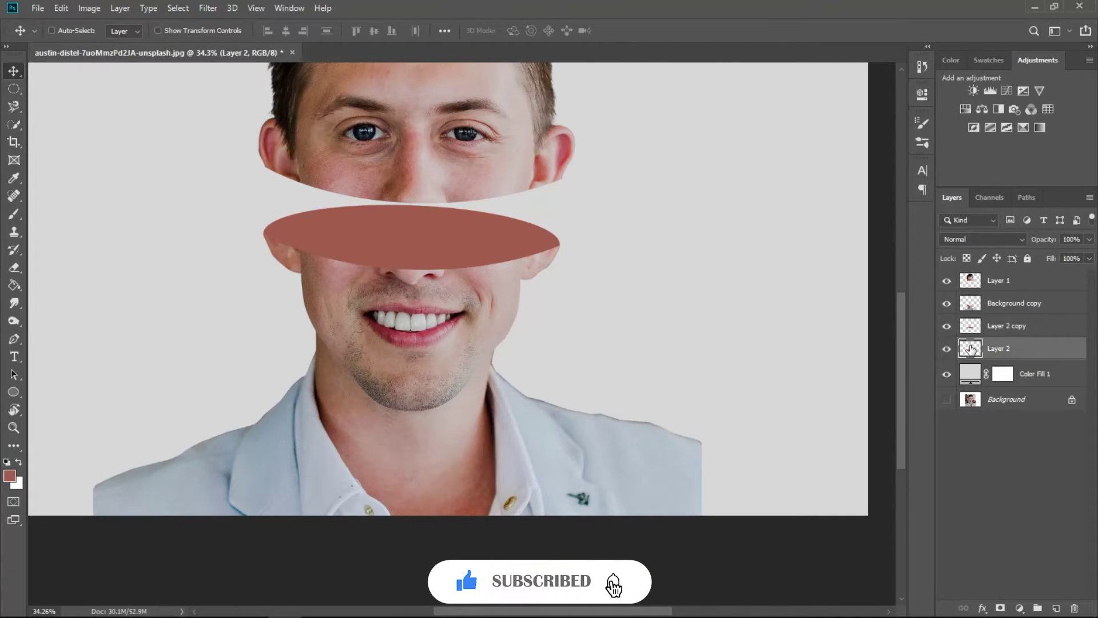
Step: Darken and saturate the Layer 2 oval with Hue/Saturation into a deeper rim
left_click(99, 9)
mouse_move(110, 44)
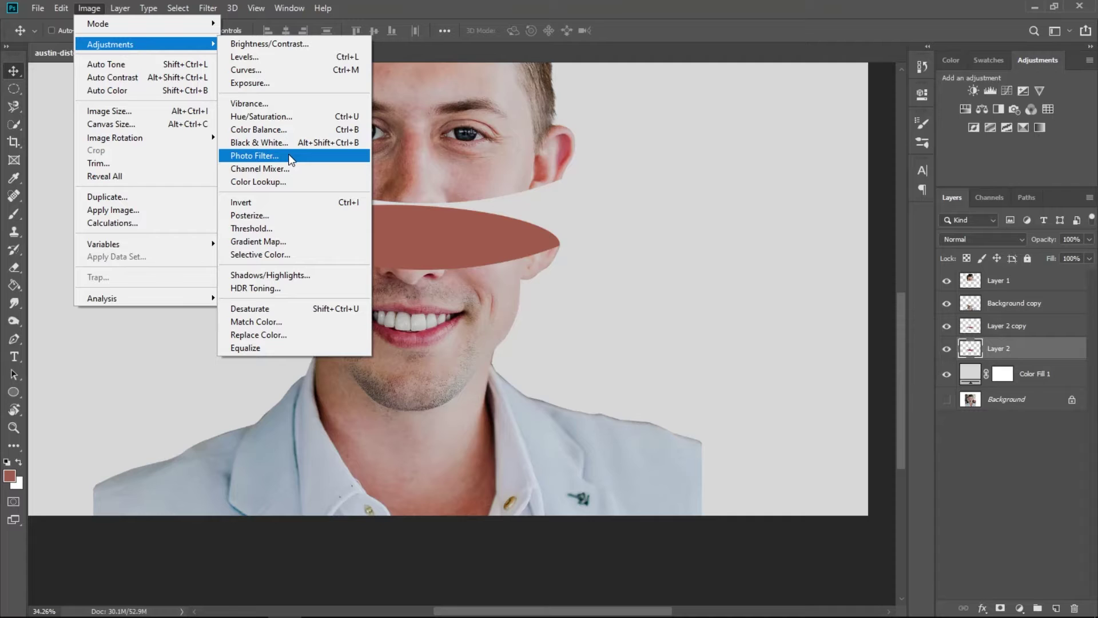
left_click(261, 117)
left_click_drag(727, 244, 741, 241)
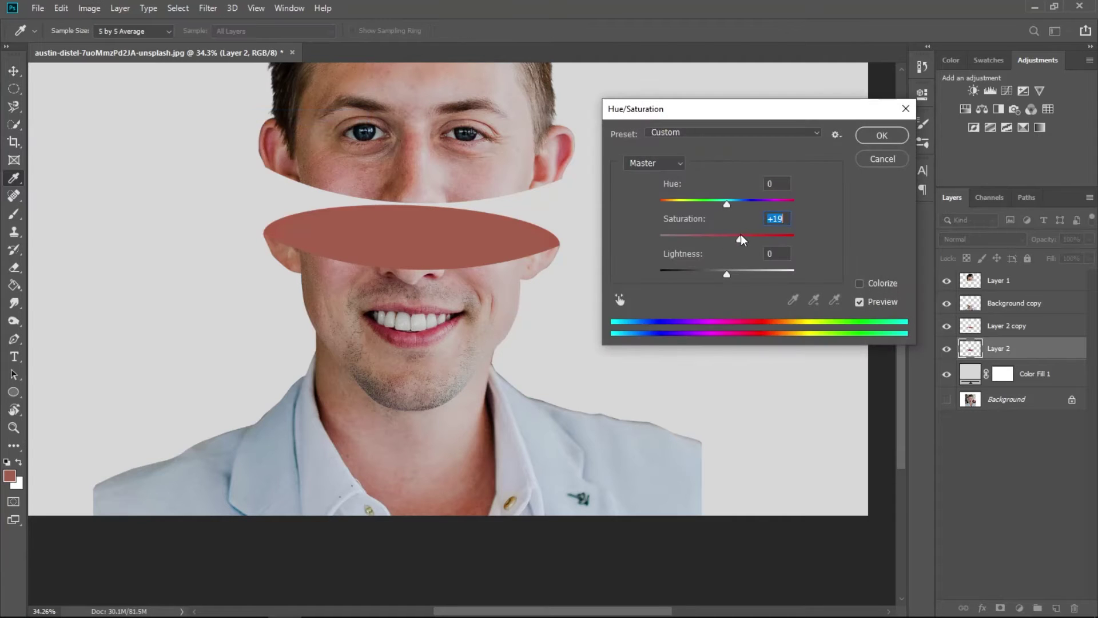
left_click_drag(730, 279, 717, 276)
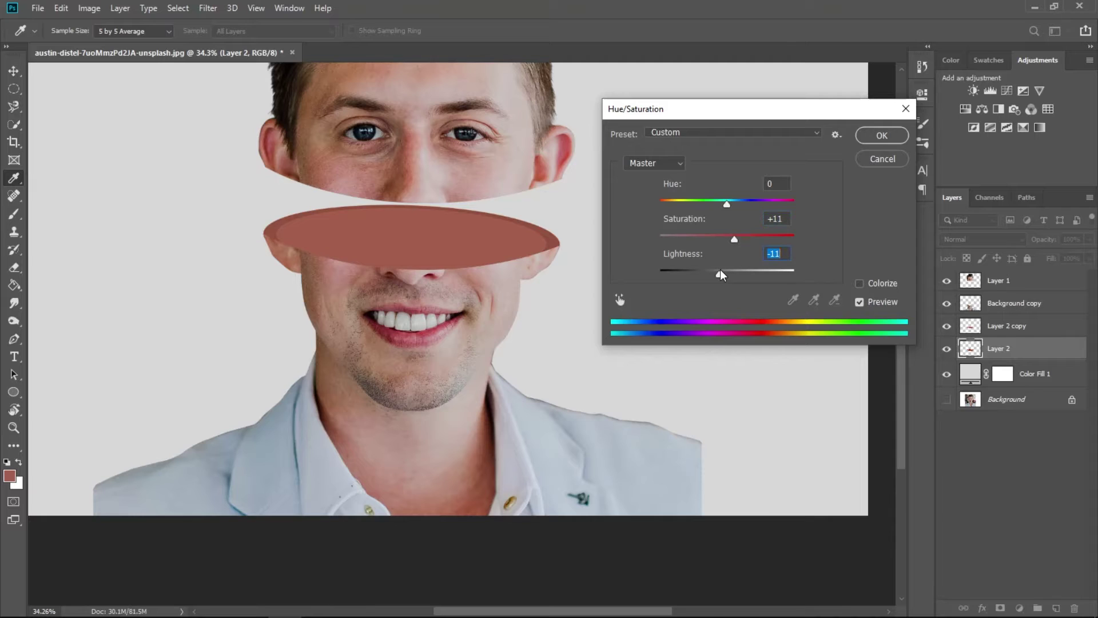
left_click(886, 136)
Step: Enlarge Layer 2 copy to about 105% and add empty Layer 3 above it
left_click(968, 330)
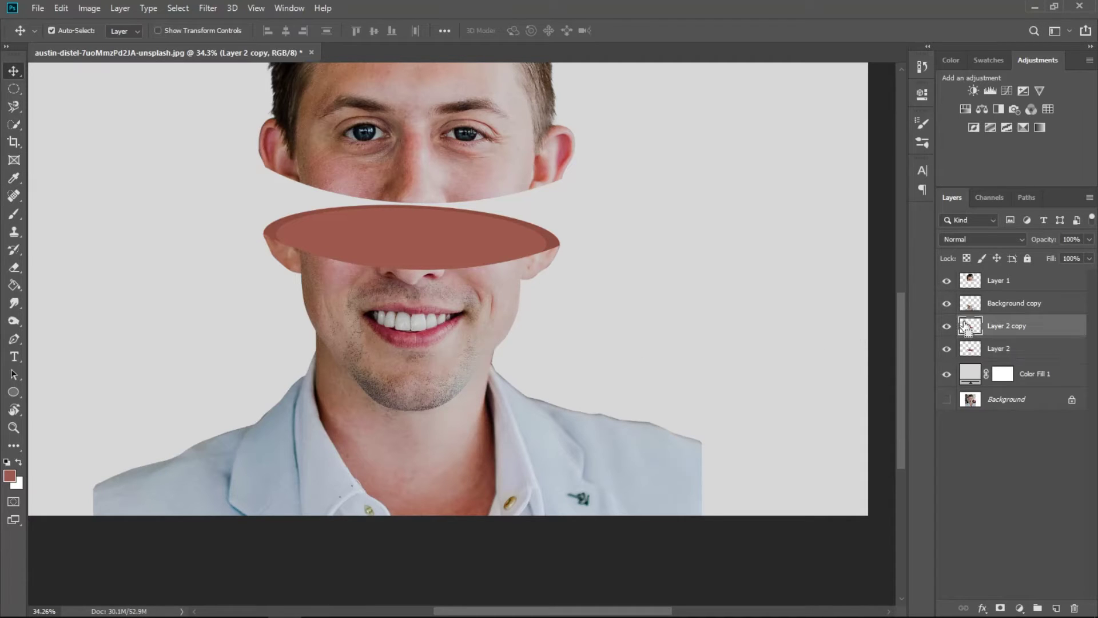
key("ctrl+t")
left_click_drag(545, 207, 551, 206)
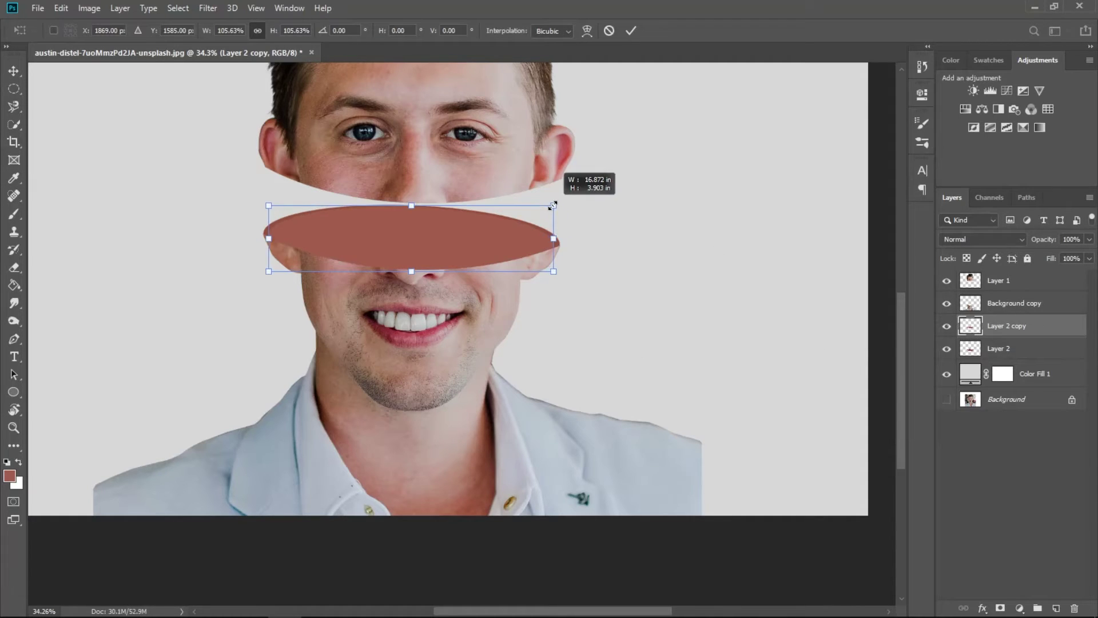
left_click(628, 34)
scroll(375, 221, "up", 5)
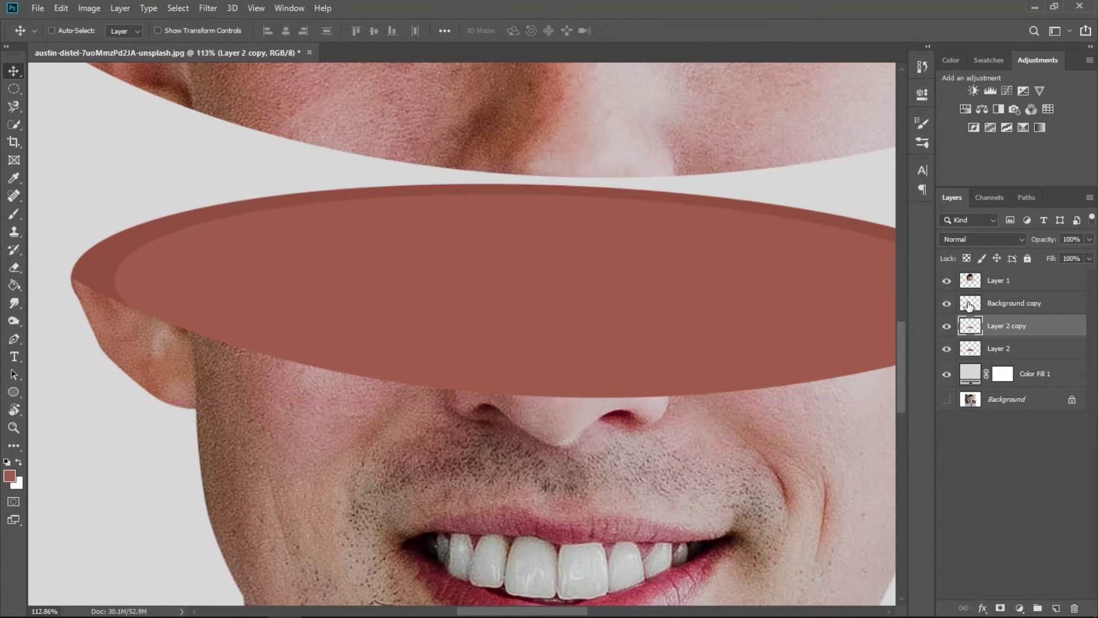
scroll(725, 338, "down", 2)
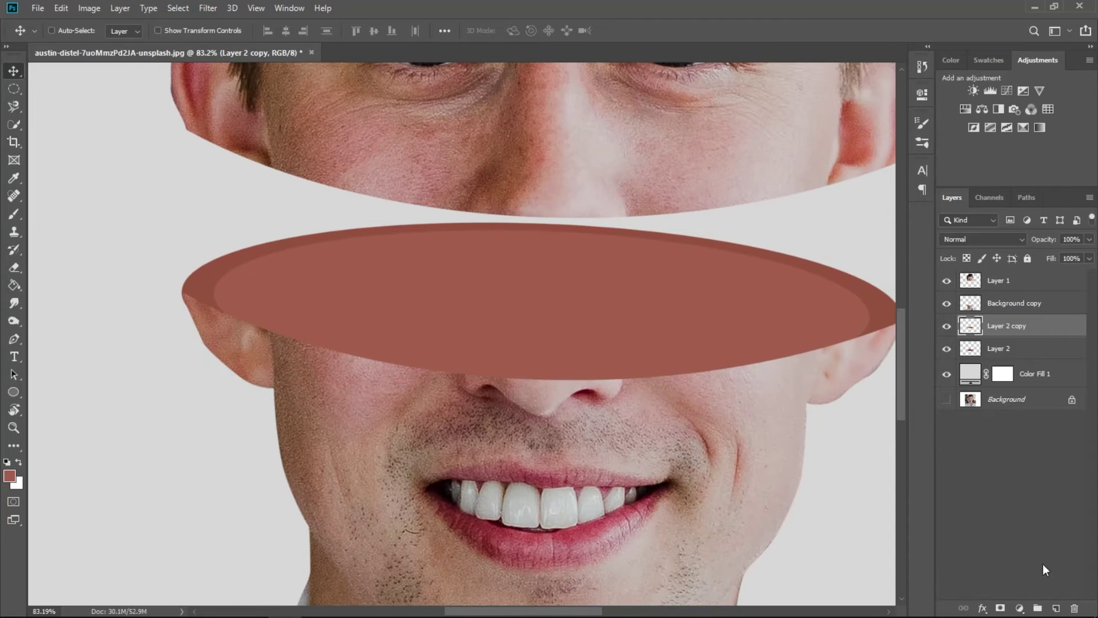
left_click(1058, 611)
scroll(608, 333, "right", 3)
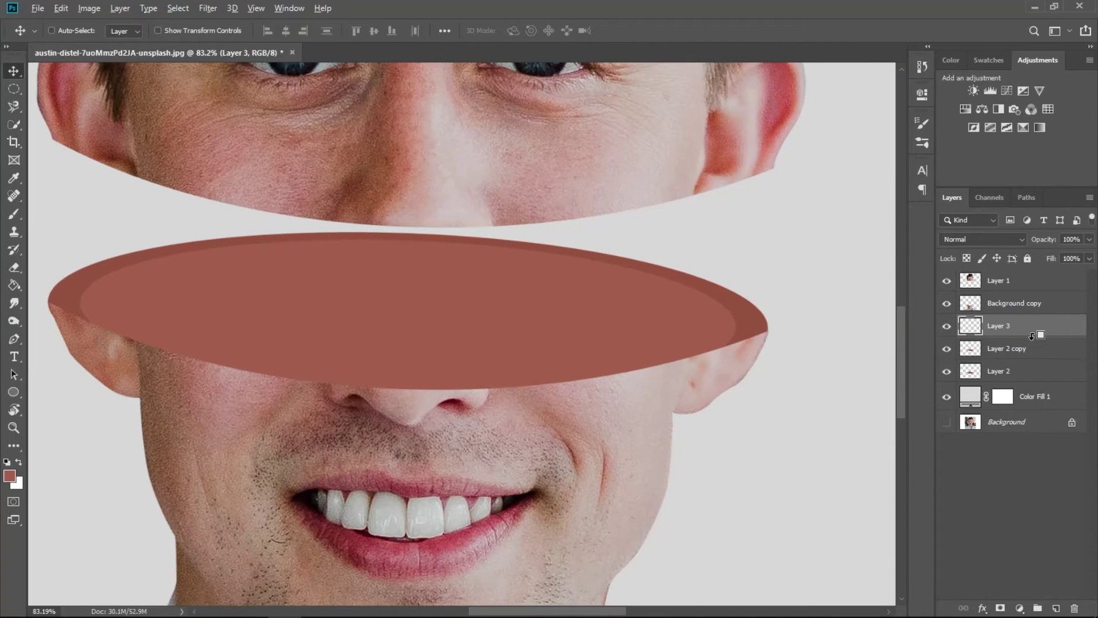
Step: Clip Layer 3 to the ellipse copy, set a black brush, and lower opacity to 35%
left_click(1032, 336, "alt")
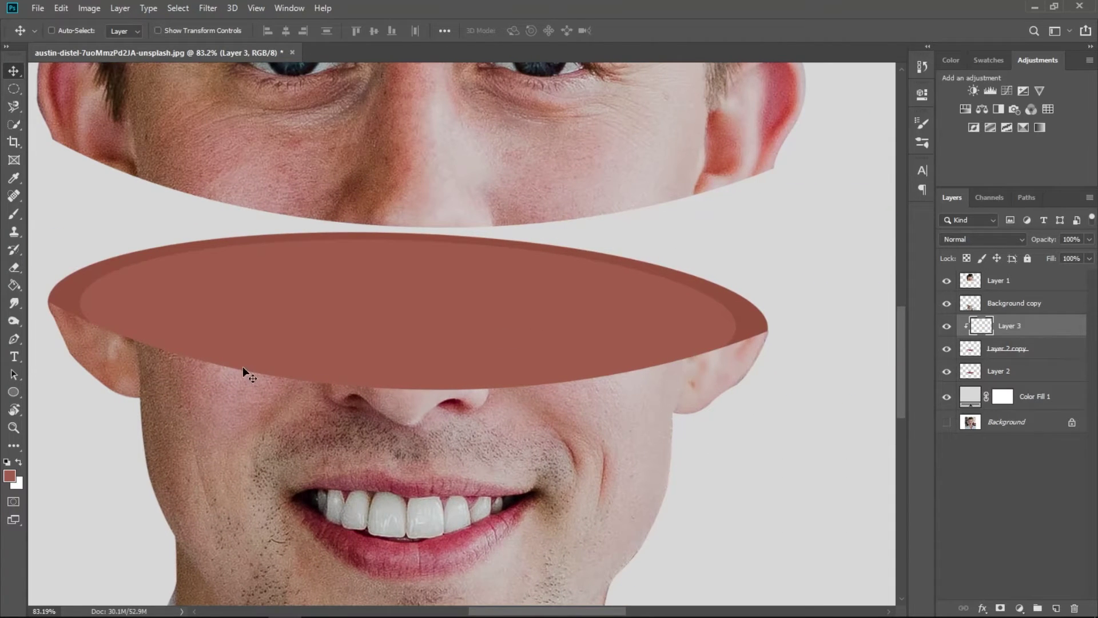
left_click(14, 214)
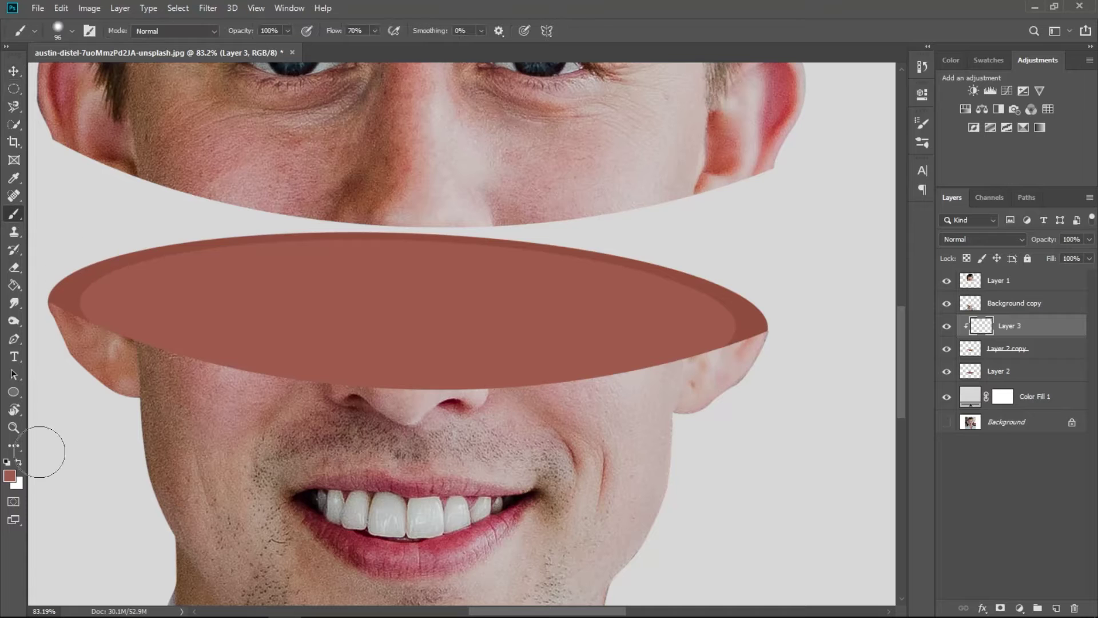
left_click(19, 462)
left_click_drag(609, 282, 583, 282)
left_click(1089, 239)
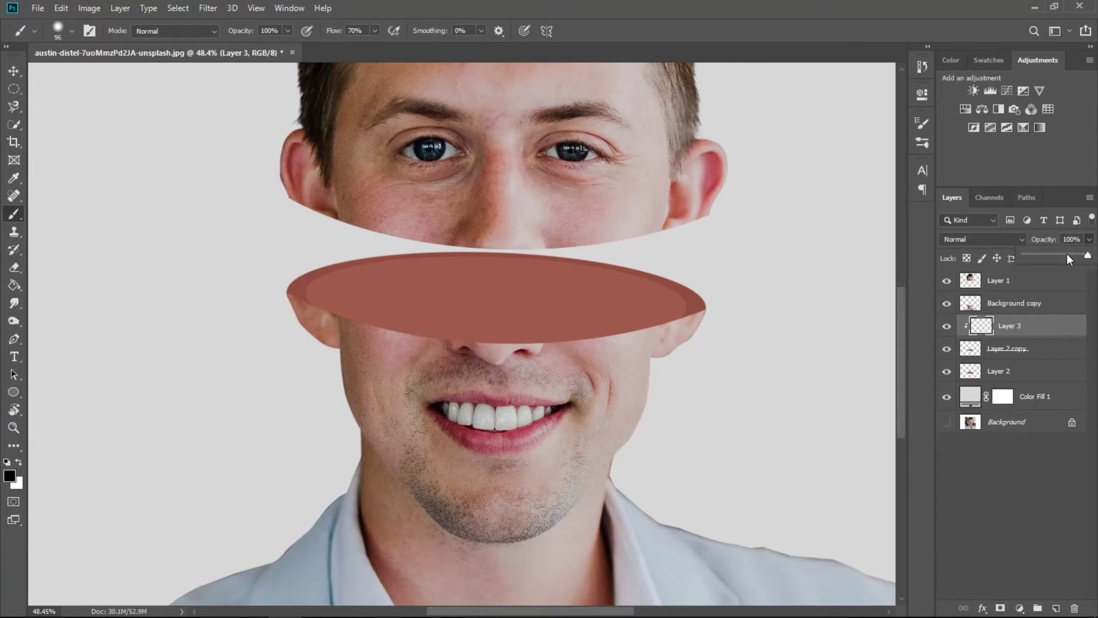
mouse_move(440, 184)
left_mouse_down()
mouse_move(376, 284)
mouse_move(536, 293)
left_mouse_up()
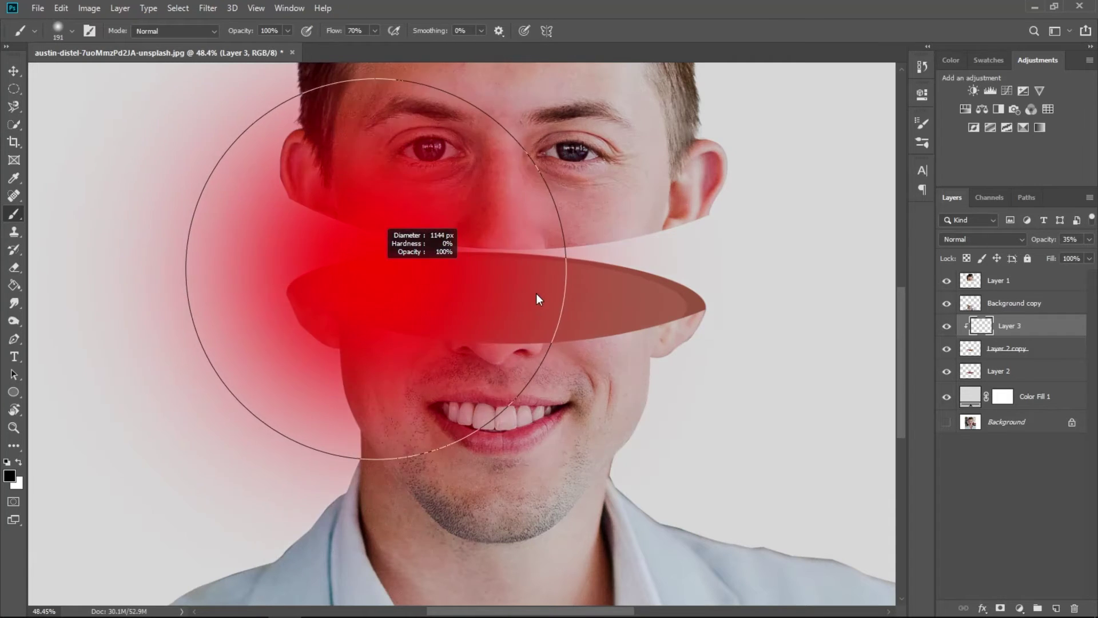
Step: Paint soft dark shading on the ellipse with a roughly 1169 px brush
mouse_move(503, 206)
left_mouse_down()
mouse_move(405, 199)
mouse_move(502, 114)
left_mouse_up()
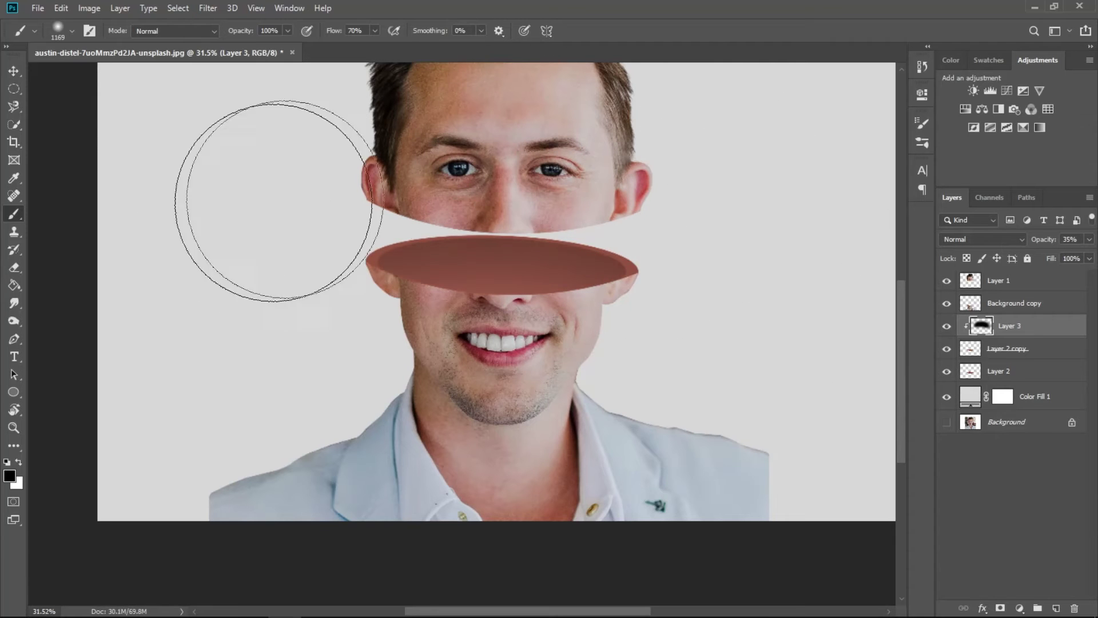
mouse_move(448, 285)
left_mouse_down()
mouse_move(426, 288)
mouse_move(469, 289)
left_mouse_up()
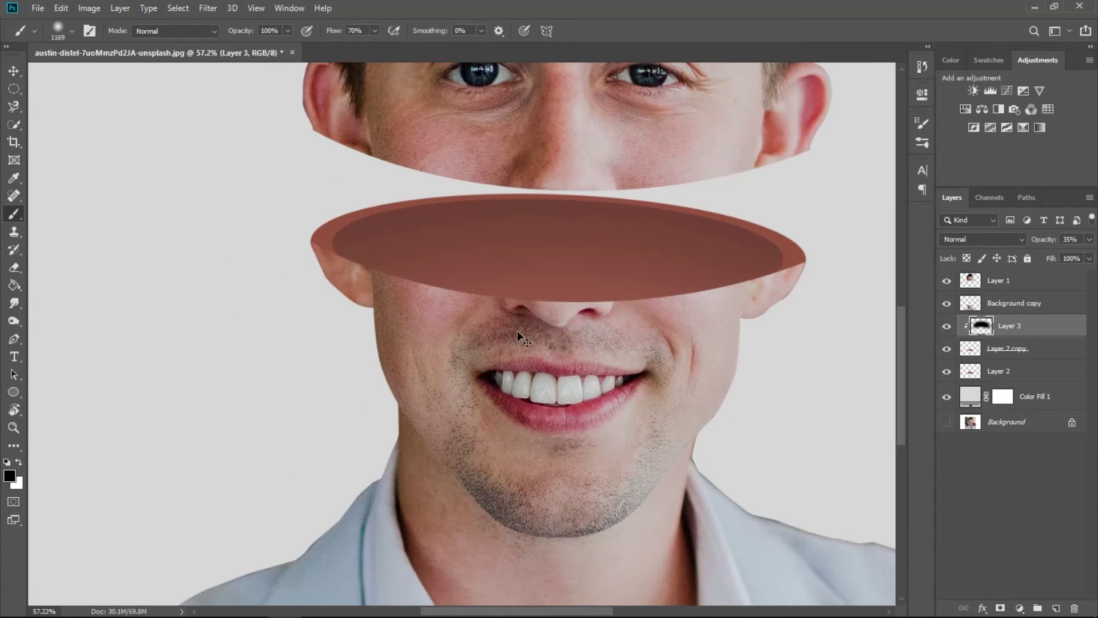
left_click_drag(502, 368, 657, 340)
left_click(972, 371)
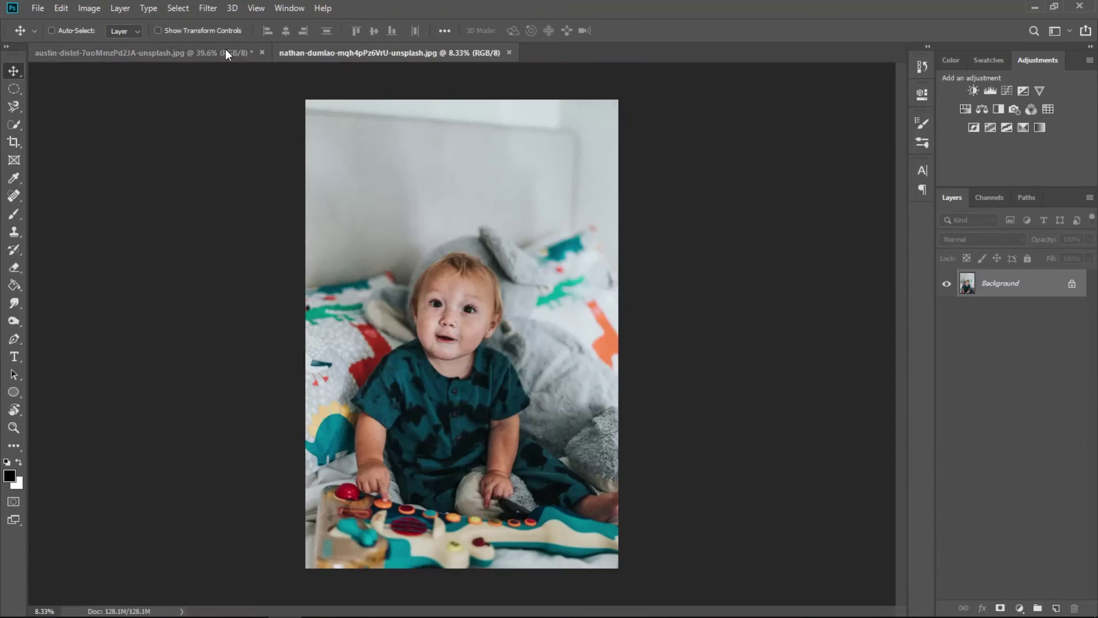
Step: Trace a Pen path up the baby's left cheek, side of head and around the hair
scroll(443, 285, "up", 5)
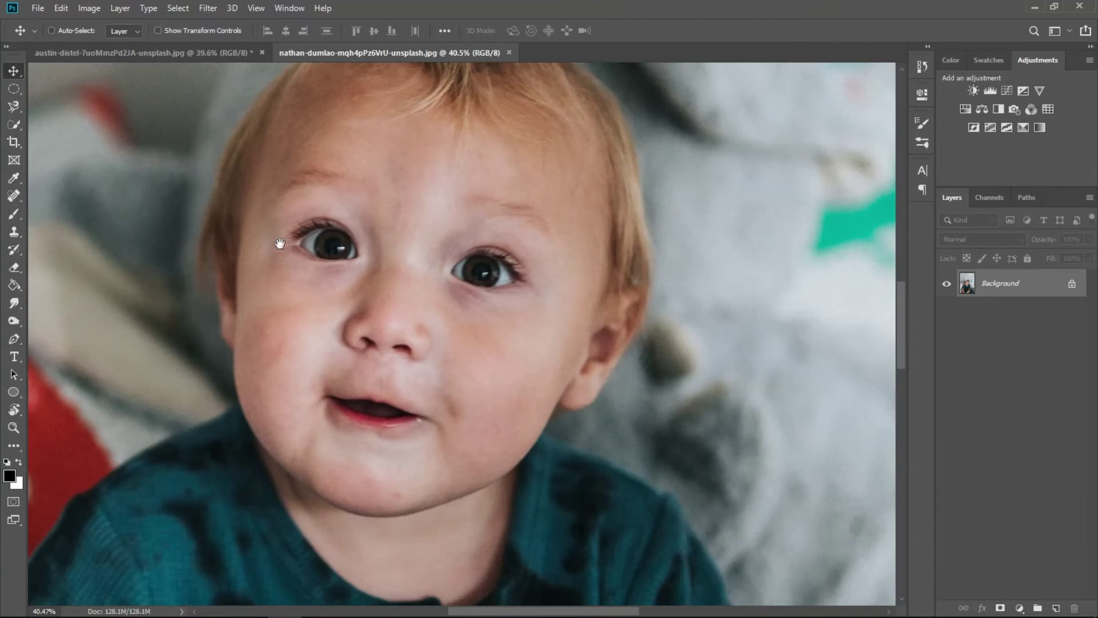
left_click(13, 339)
scroll(240, 389, "up", 3)
left_click(249, 427)
left_click_drag(244, 394, 239, 371)
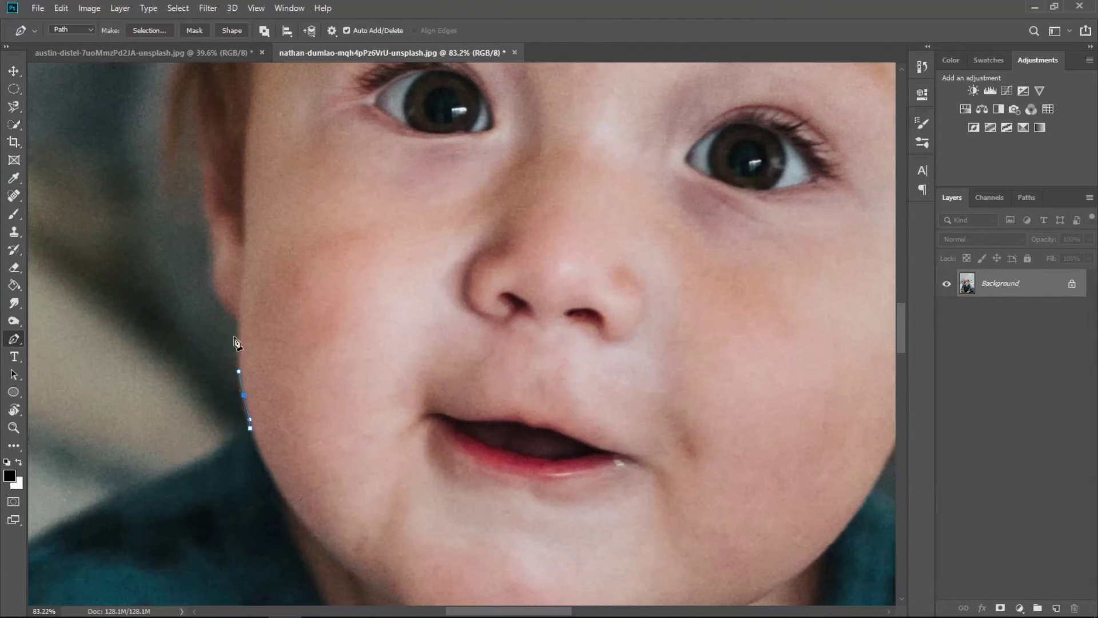
scroll(237, 352, "up", 1)
left_click(236, 320)
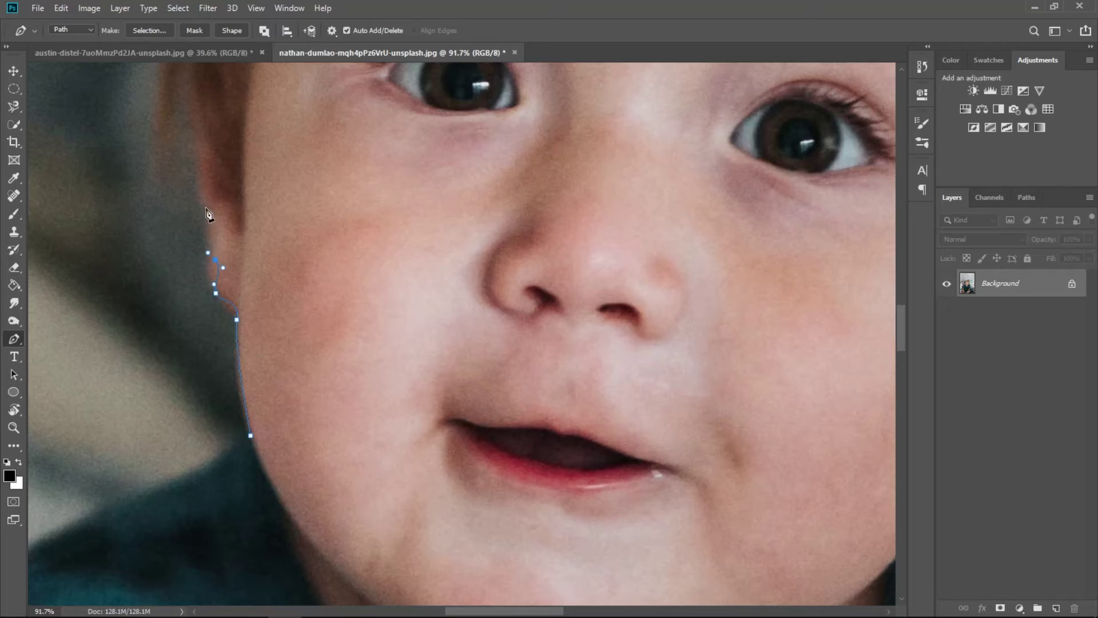
scroll(209, 265, "up", 5)
scroll(196, 326, "up", 5)
left_click(82, 486)
left_click(97, 389)
left_click(123, 311)
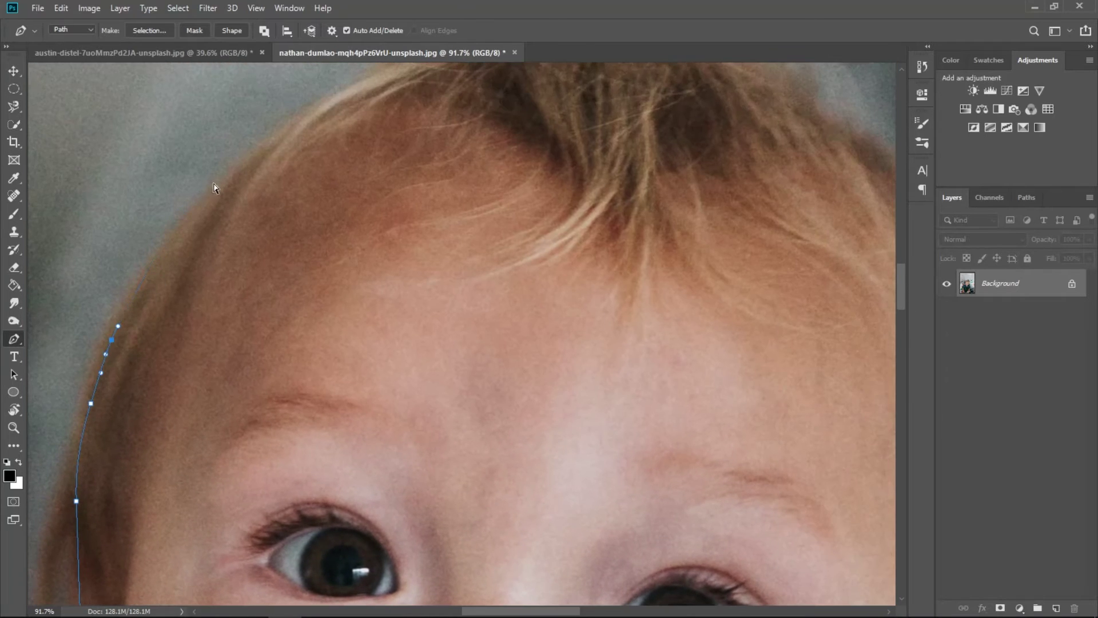
left_click_drag(397, 74, 227, 213)
left_click(306, 198)
left_click_drag(421, 216, 445, 228)
Step: Continue the path around the ear, jaw and chin, closing it at the start point
scroll(715, 419, "down", 5)
left_click(618, 336)
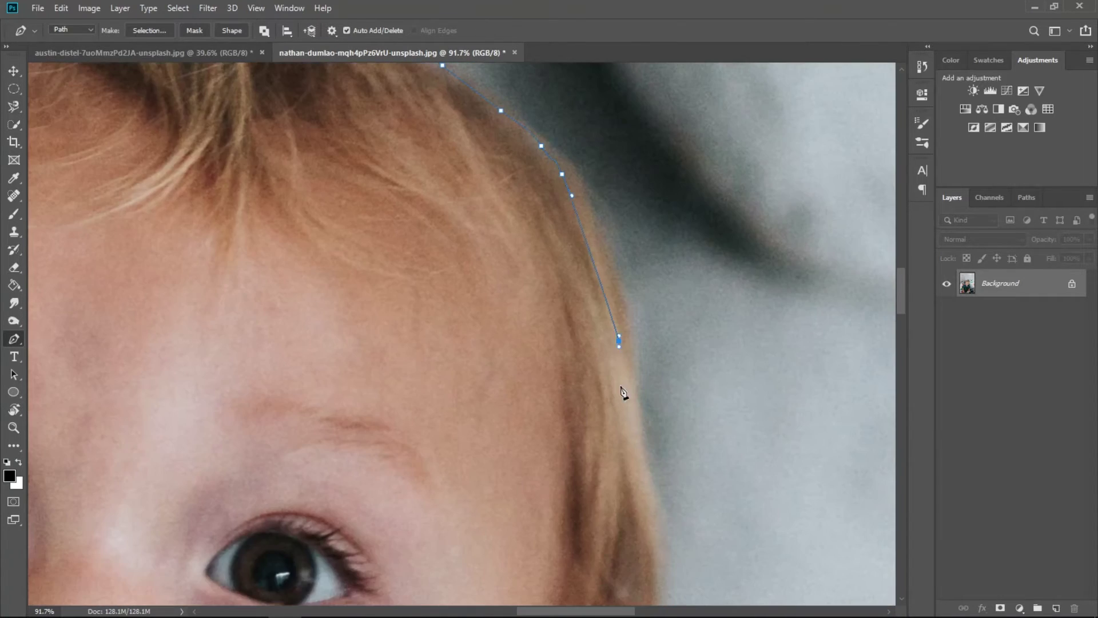
scroll(620, 392, "down", 5)
left_click(558, 331)
scroll(561, 341, "down", 5)
left_click_drag(553, 365, 546, 370)
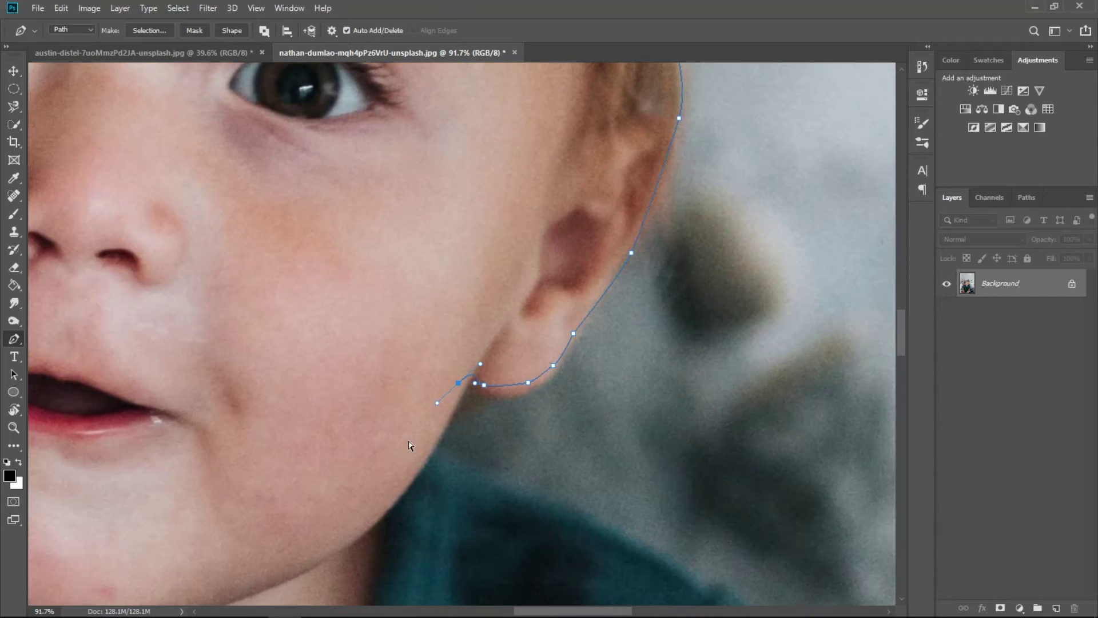
left_click(412, 487)
scroll(484, 341, "down", 5)
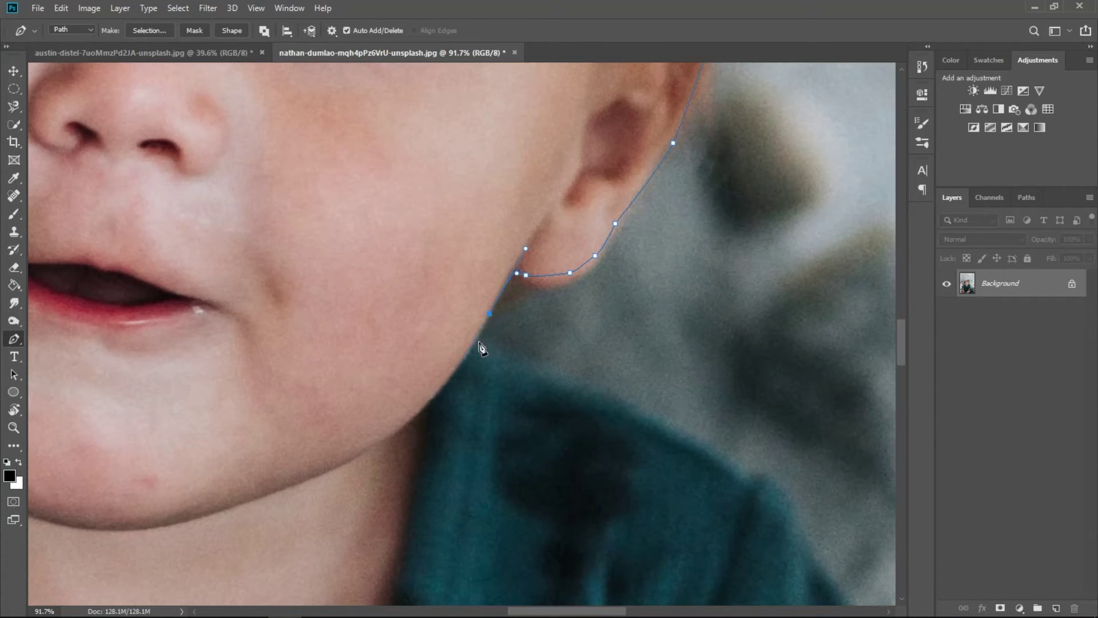
left_click_drag(274, 504, 443, 359)
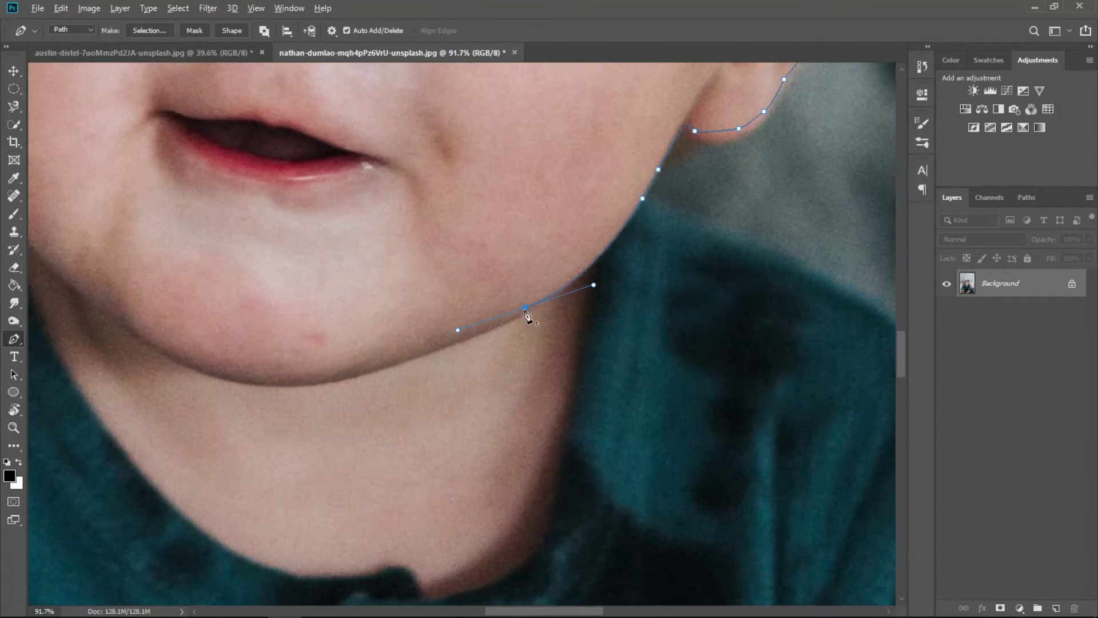
left_click(276, 376)
scroll(276, 375, "left", 5)
left_click_drag(398, 304, 265, 204)
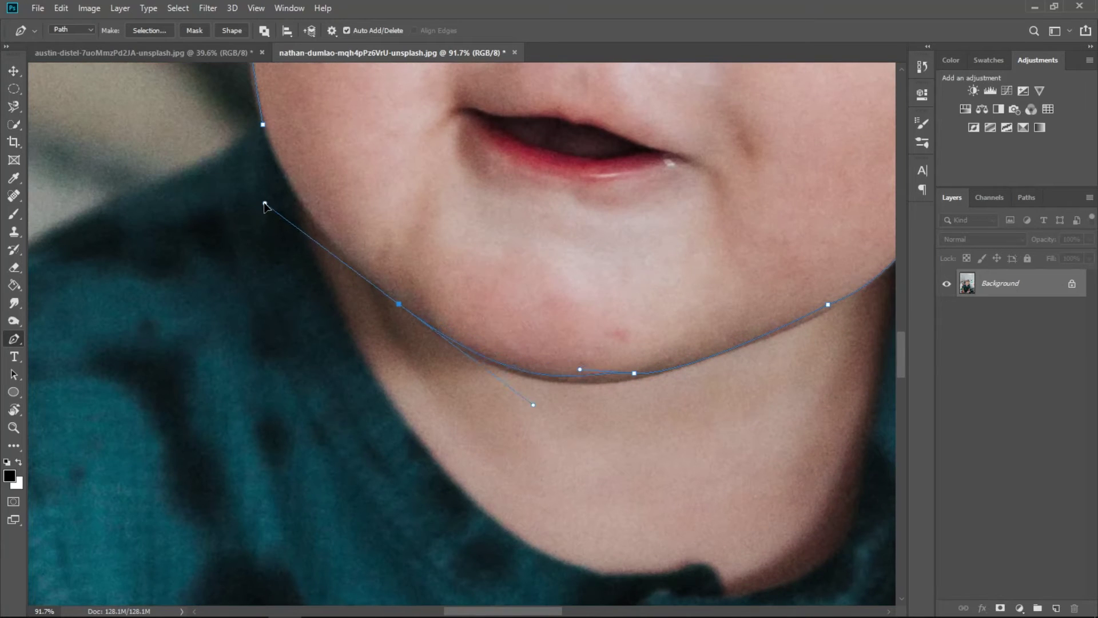
left_click_drag(262, 124, 247, 117)
Step: Bring up Make Selection for the closed face path
scroll(478, 177, "down", 3)
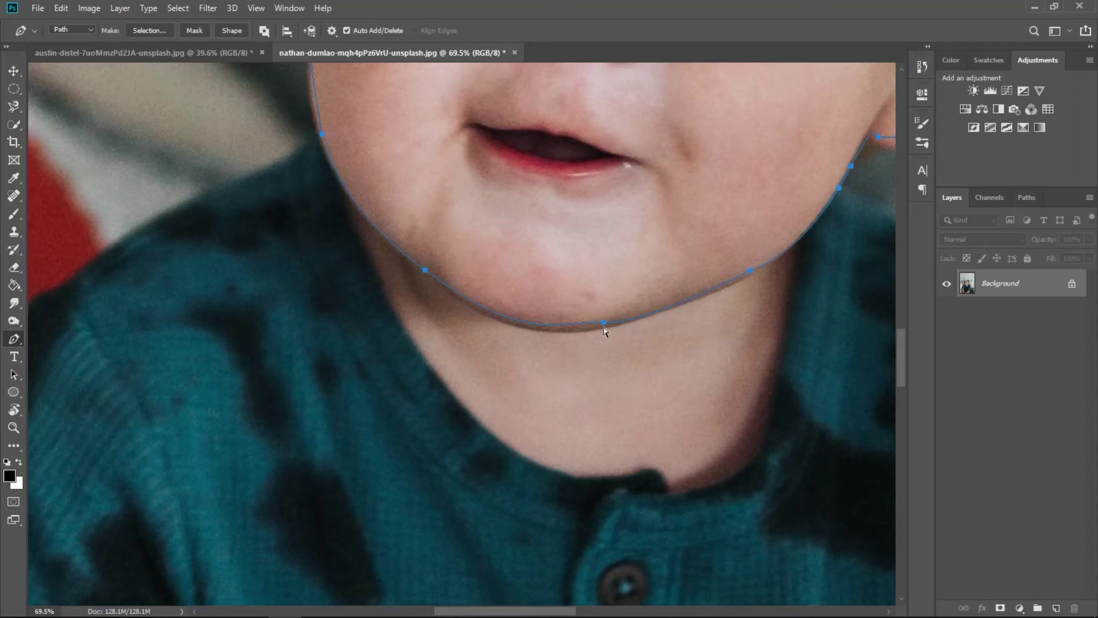
scroll(572, 297, "down", 4)
right_click(588, 170)
left_click(614, 228)
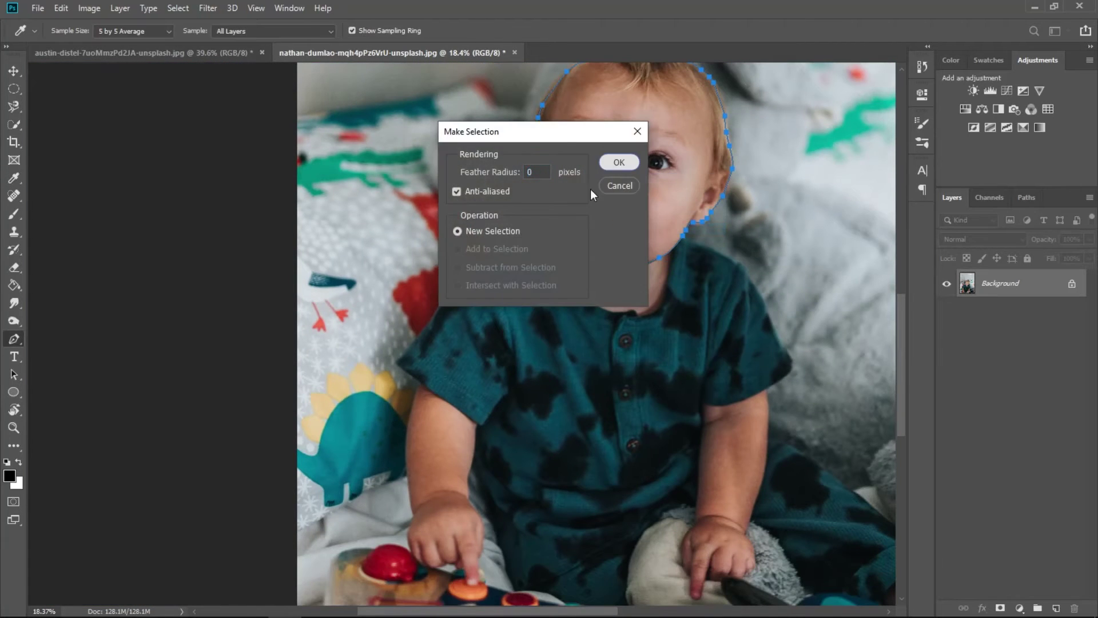
Step: Move the selected baby face into the portrait as a layer below Layer 1
left_click(620, 162)
key("v")
left_click_drag(629, 166, 493, 267)
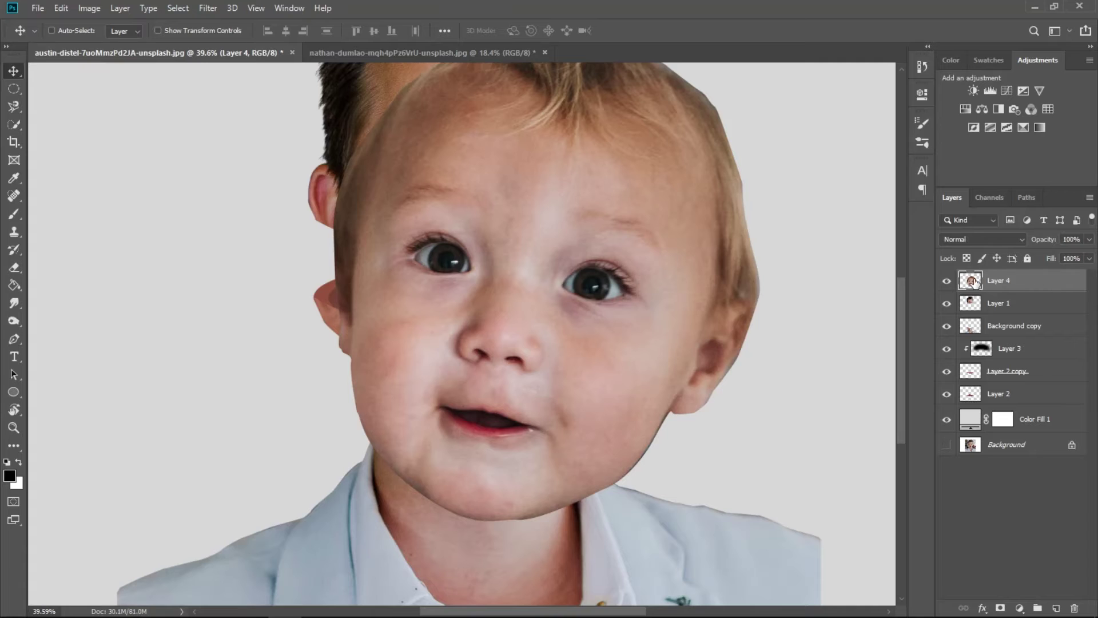
left_click_drag(975, 281, 975, 315)
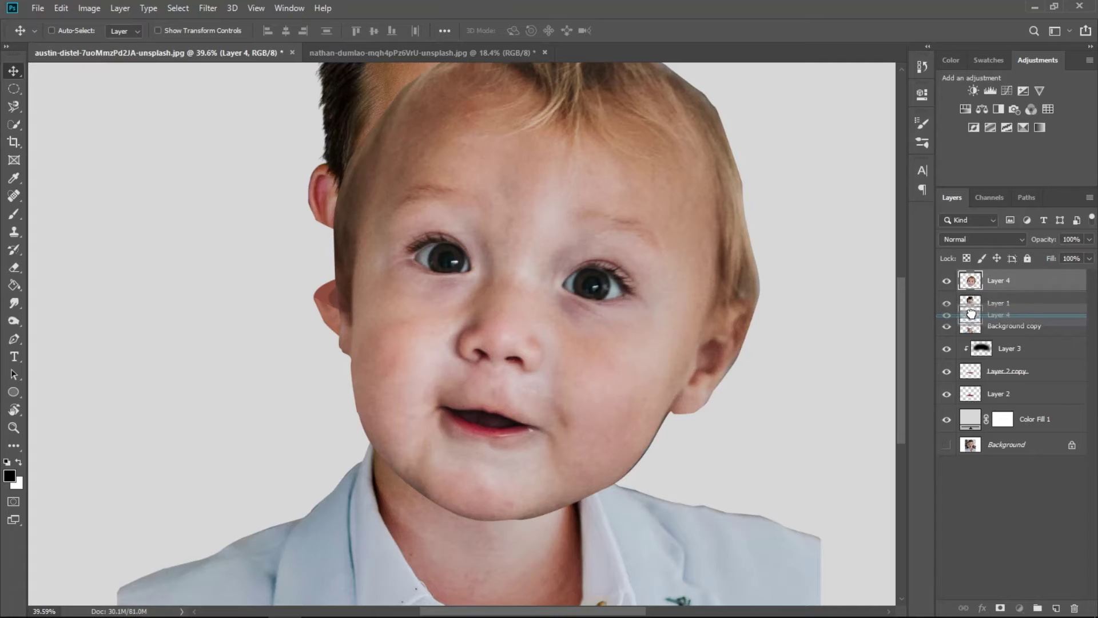
Step: Shrink the baby face to about 59%, tilt it, and fit it inside the opening
key("ctrl+t")
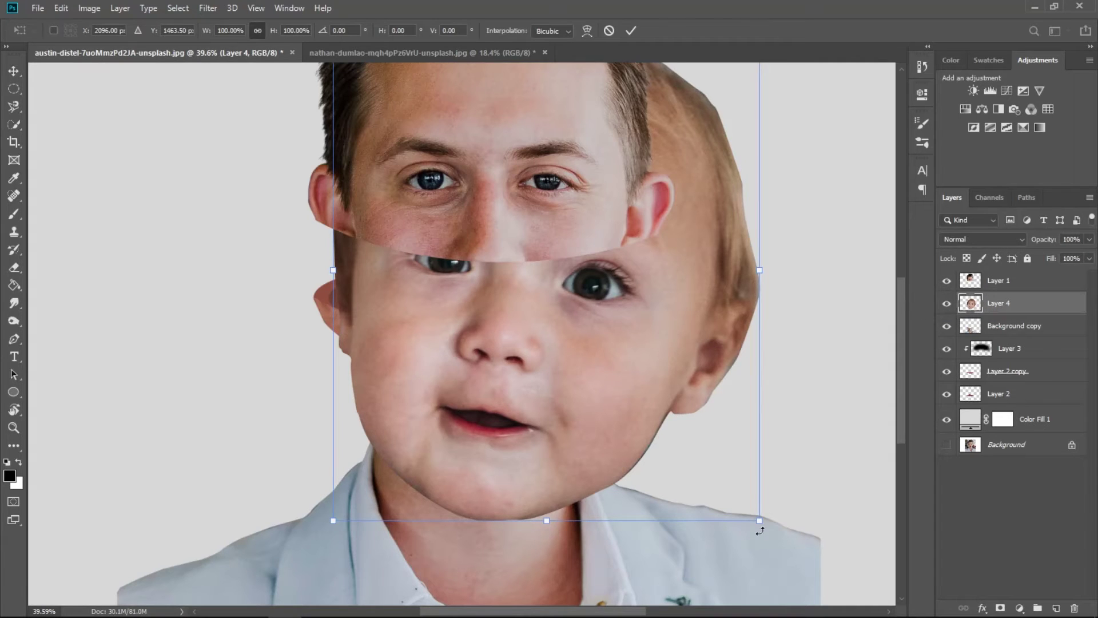
left_click_drag(759, 530, 522, 338)
left_click_drag(687, 400, 662, 311)
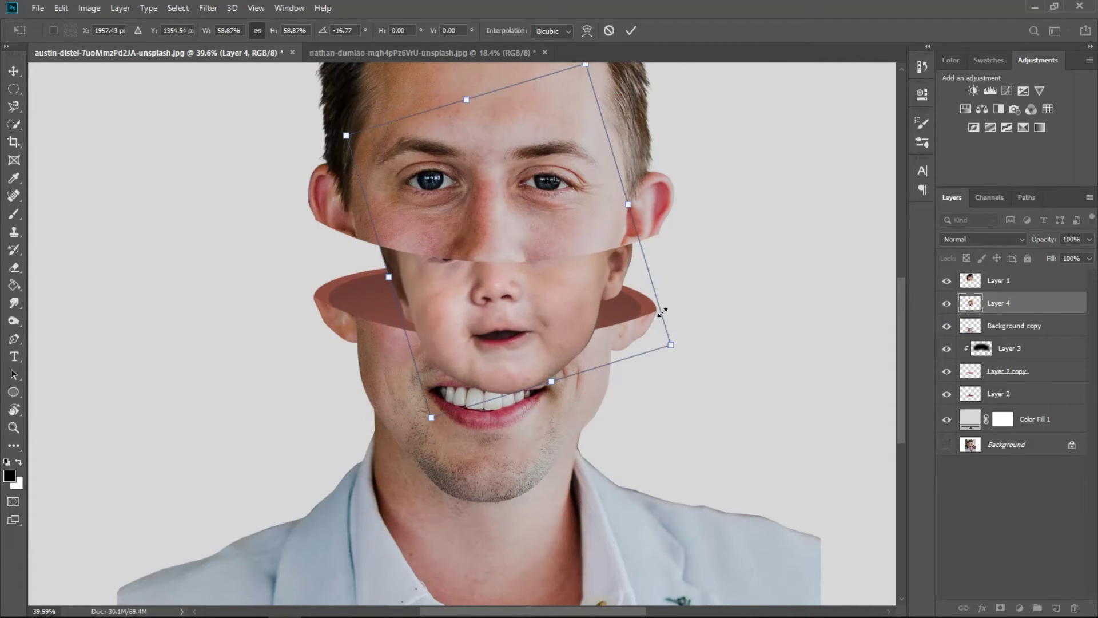
left_click_drag(525, 288, 501, 295)
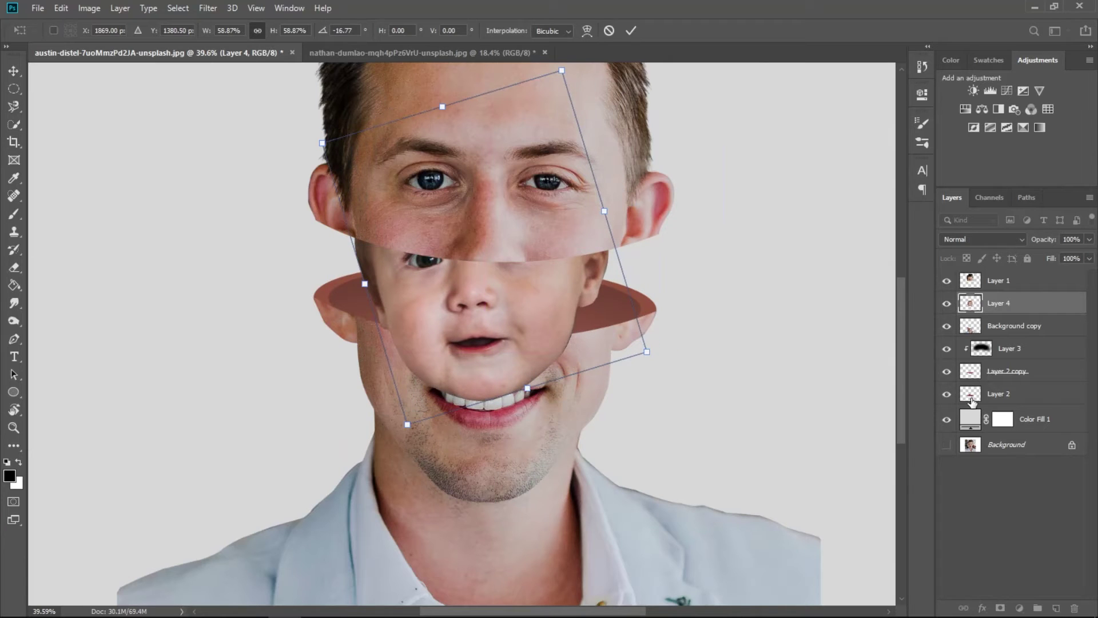
left_click_drag(973, 328, 966, 339)
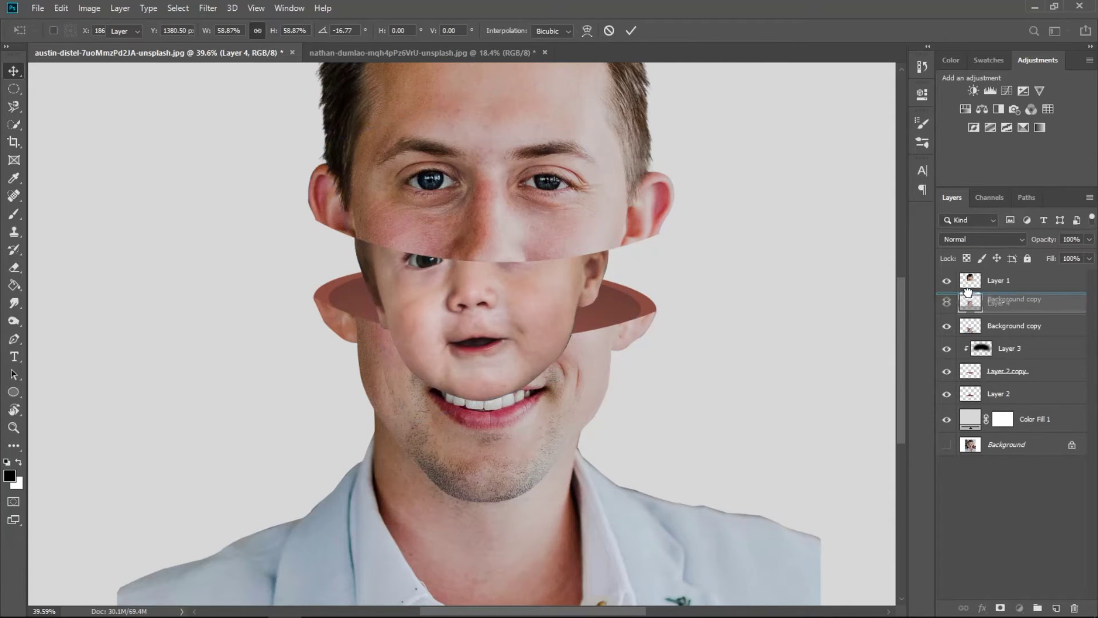
key("ctrl+t")
mouse_move(639, 100)
left_mouse_down()
mouse_move(667, 108)
mouse_move(556, 183)
left_mouse_up()
left_click_drag(514, 294, 561, 273)
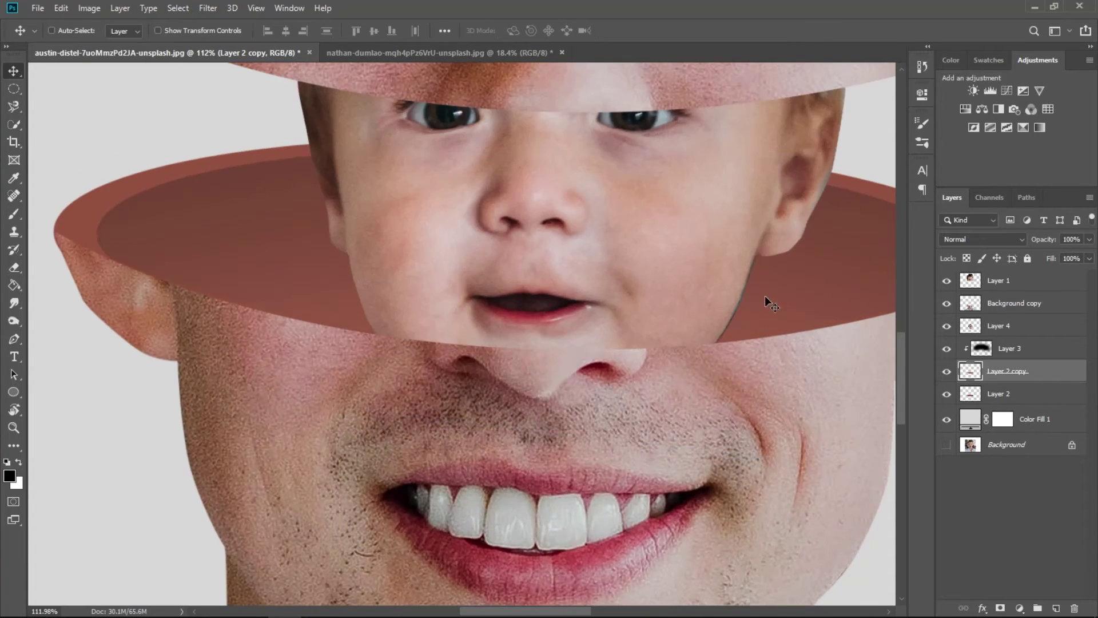
Step: Scale the Layer 4 baby face up to about 134% so it fills the oval gap
scroll(663, 246, "up", 1)
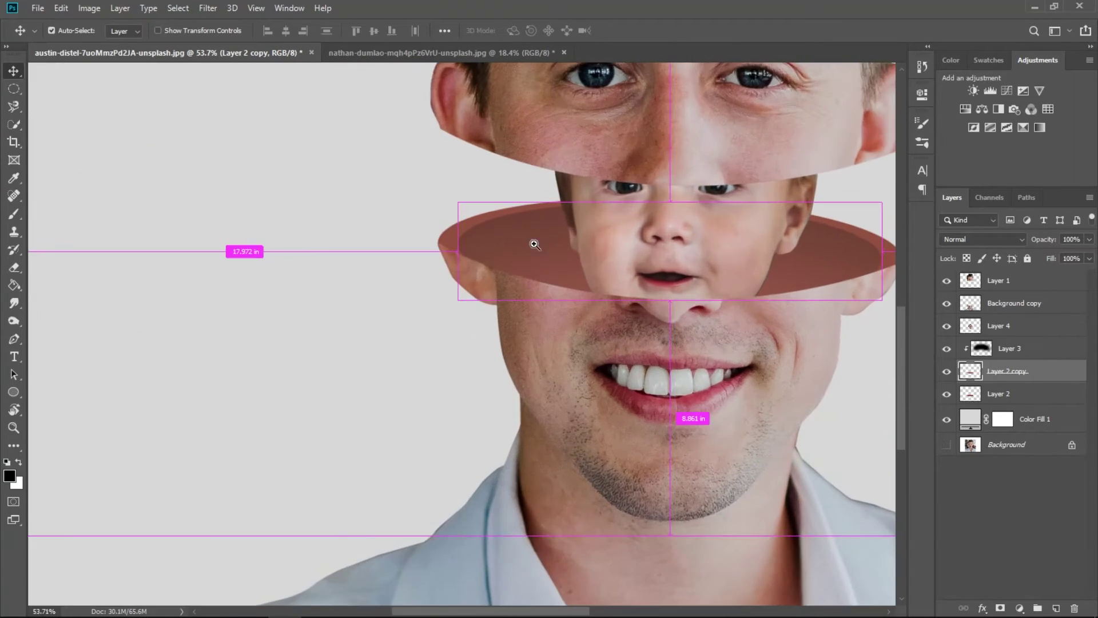
scroll(664, 235, "down", 7)
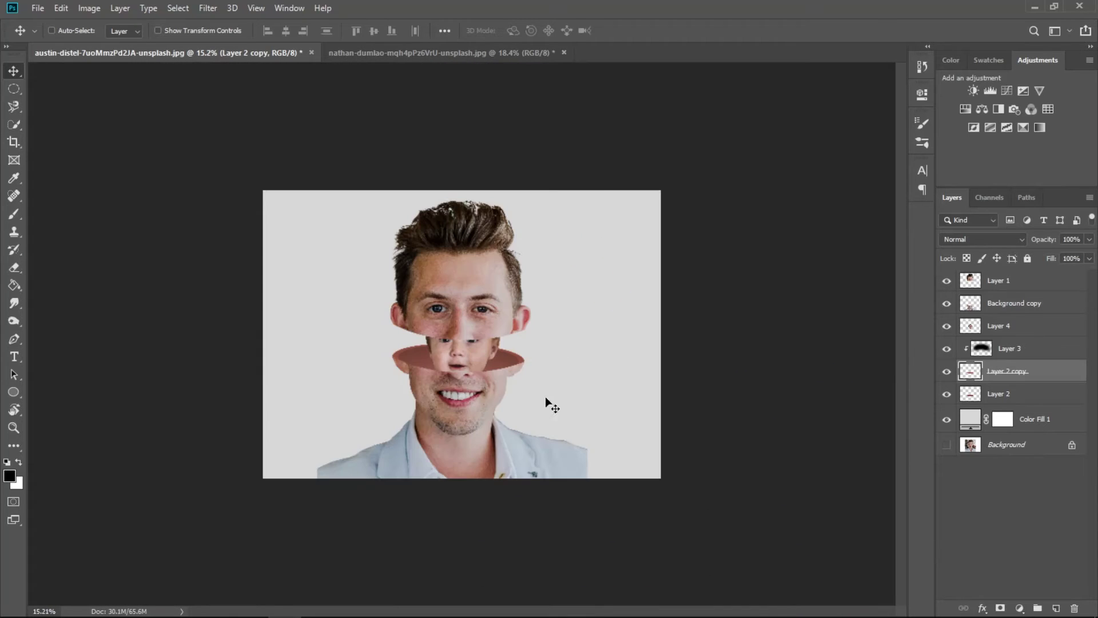
key("ctrl+t")
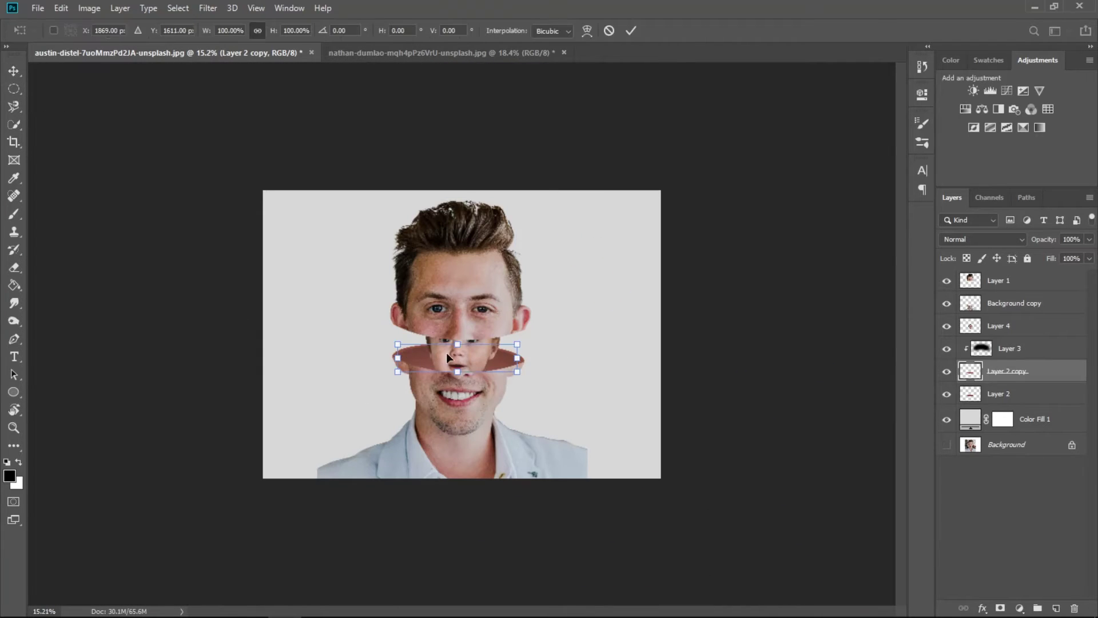
left_click(970, 326)
key("ctrl+t")
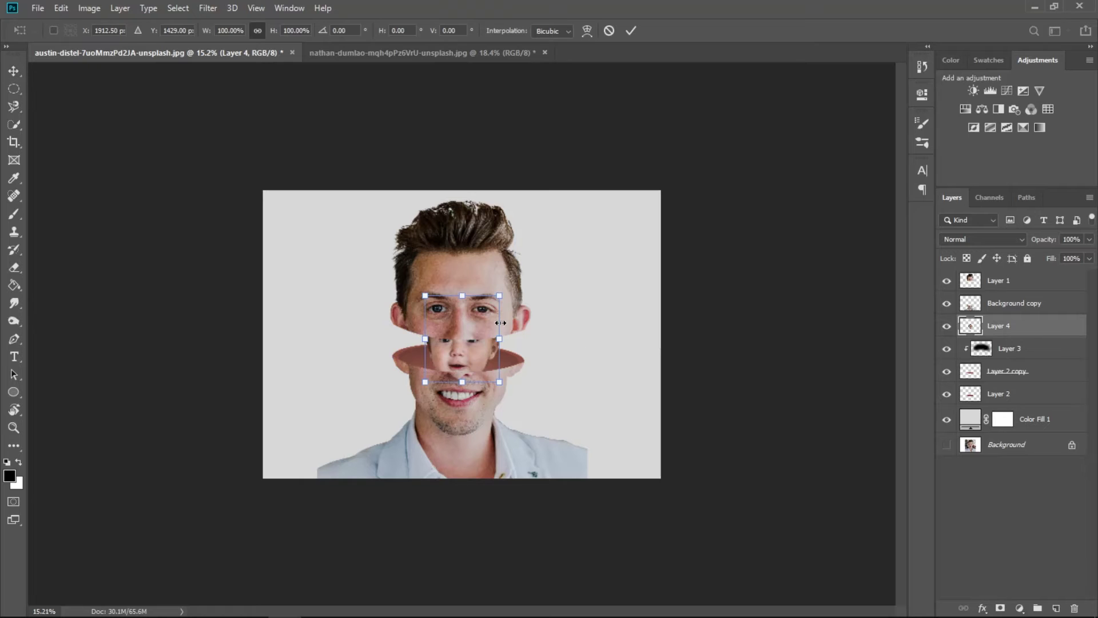
mouse_move(503, 296)
left_mouse_down()
mouse_move(515, 264)
mouse_move(497, 272)
left_mouse_up()
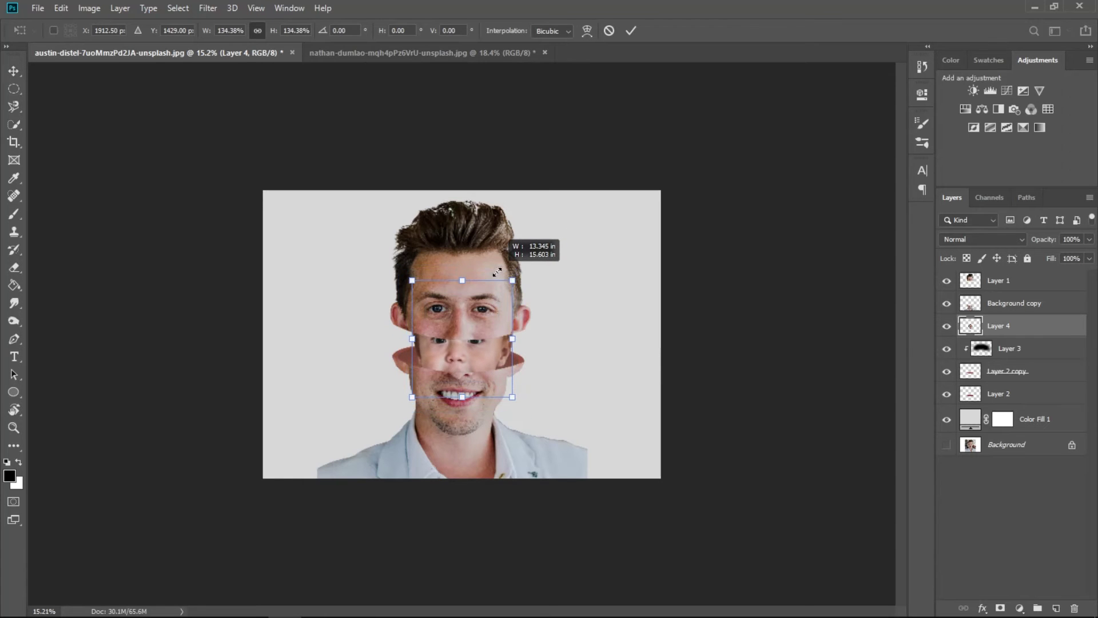
left_click(631, 31)
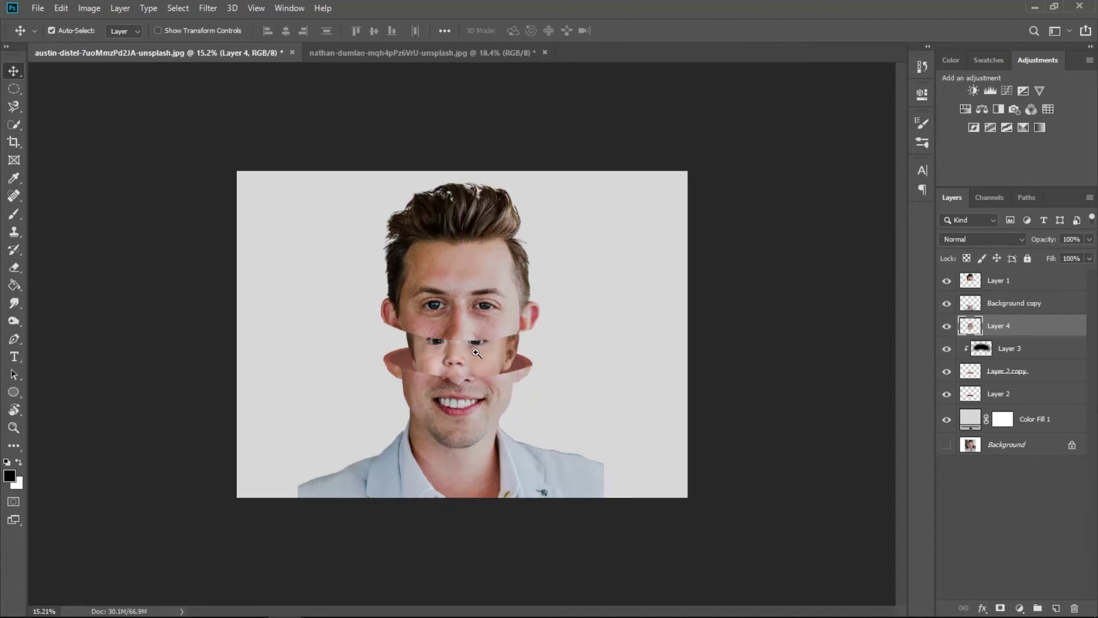
scroll(455, 328, "up", 5)
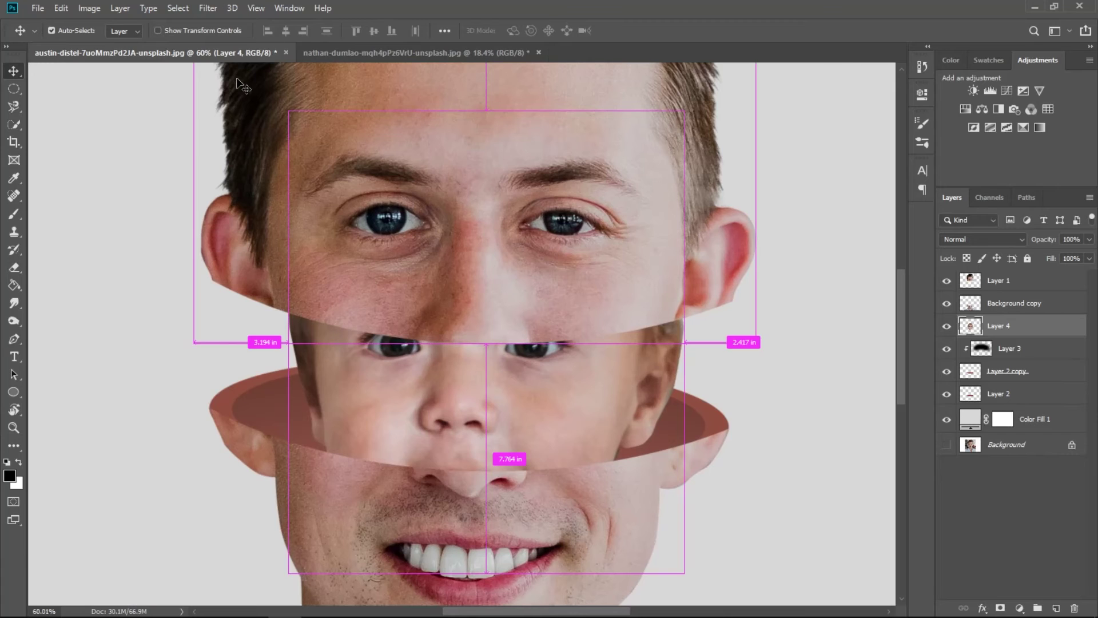
left_click(1020, 608)
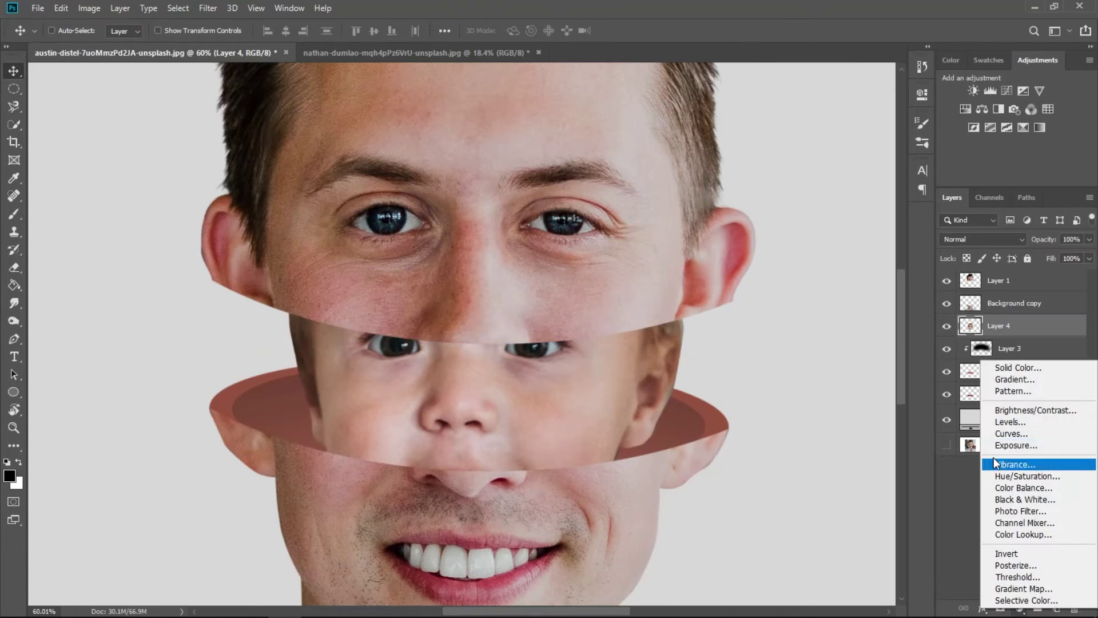
Step: Add a Color Balance layer with Cyan-Red +25, clipped to the Layer 4 face
left_click(1044, 489)
left_click_drag(797, 161, 778, 187)
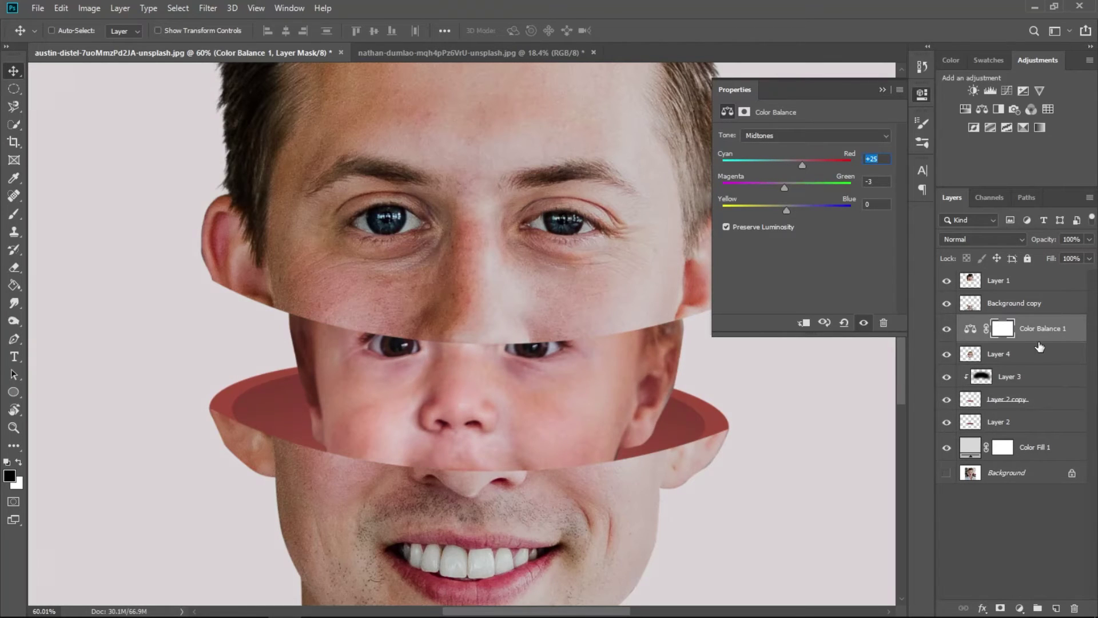
left_click(1047, 339, "alt")
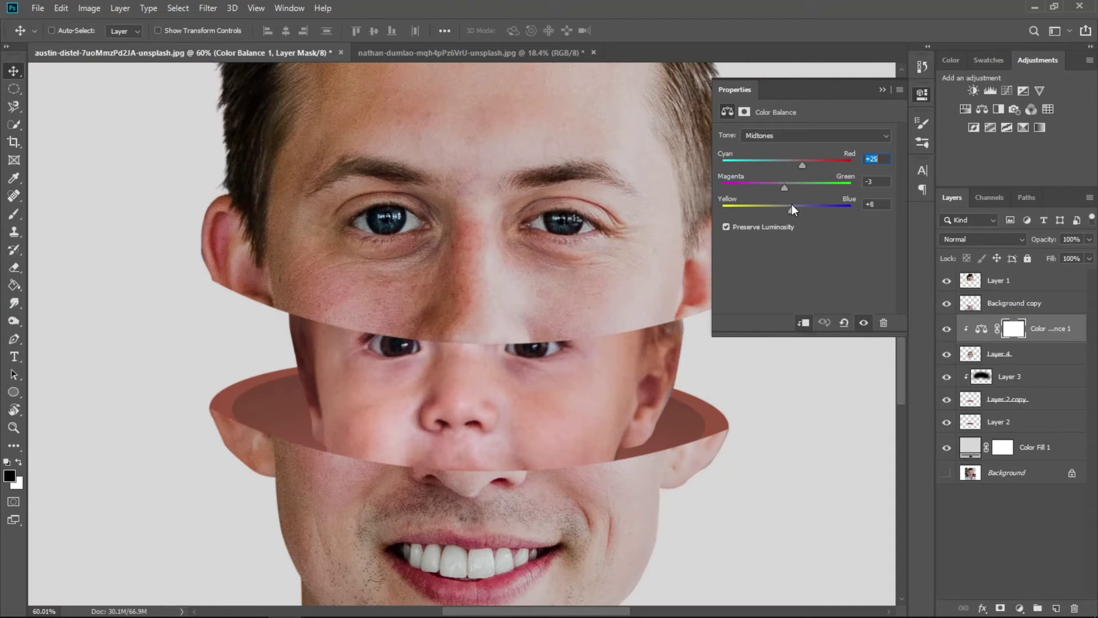
left_click(882, 90)
Step: Select Background copy and add new empty Layer 5 above it
scroll(554, 387, "down", 3)
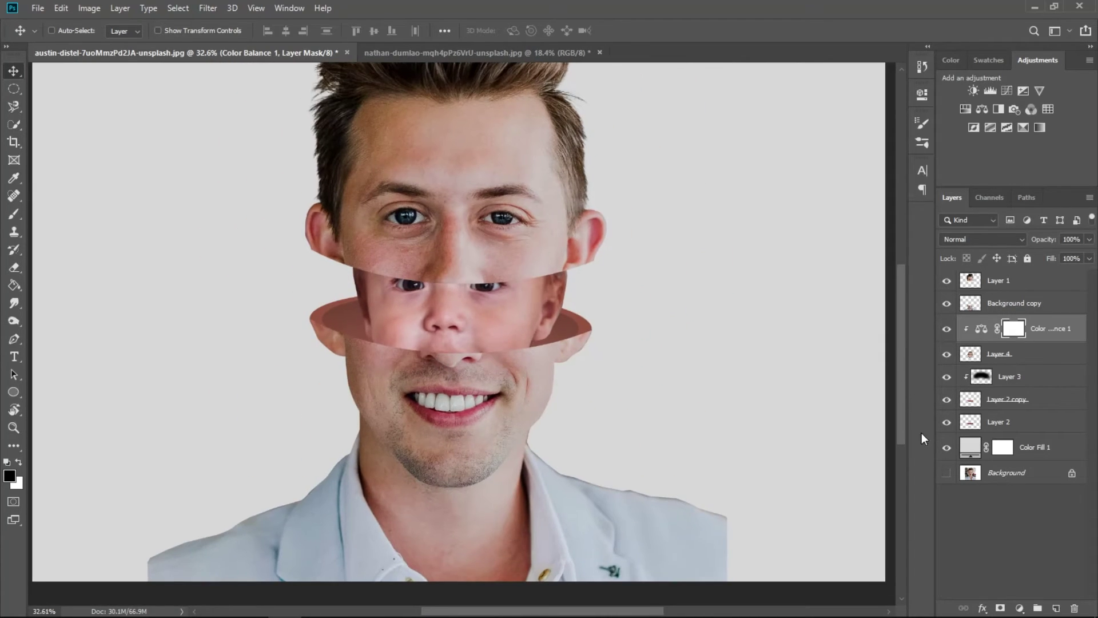
left_click(985, 401)
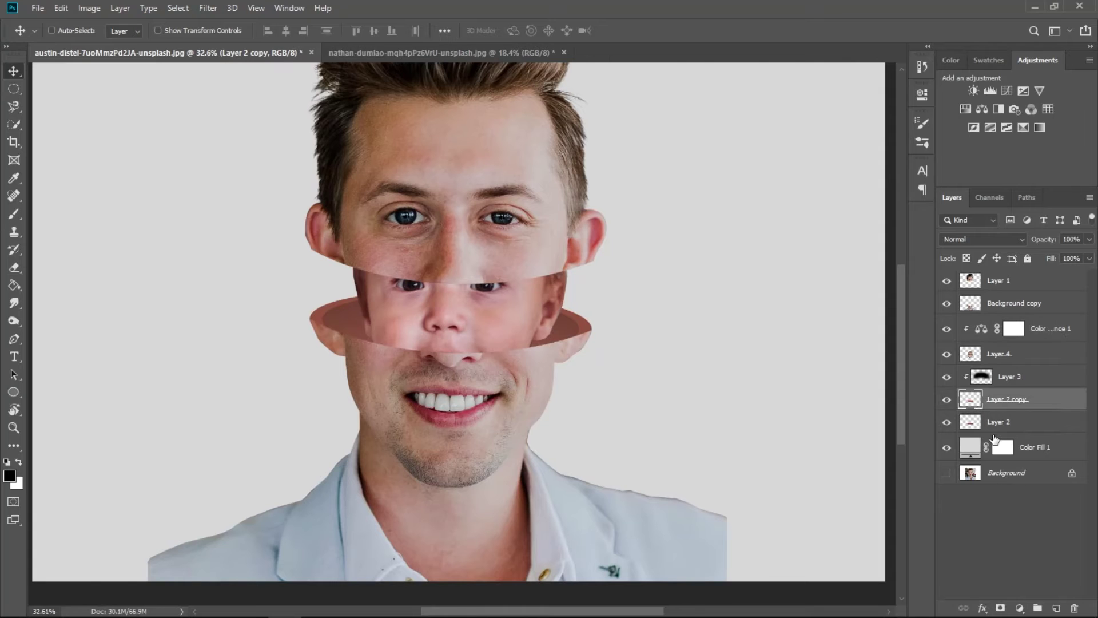
left_click(994, 331)
left_click(997, 304)
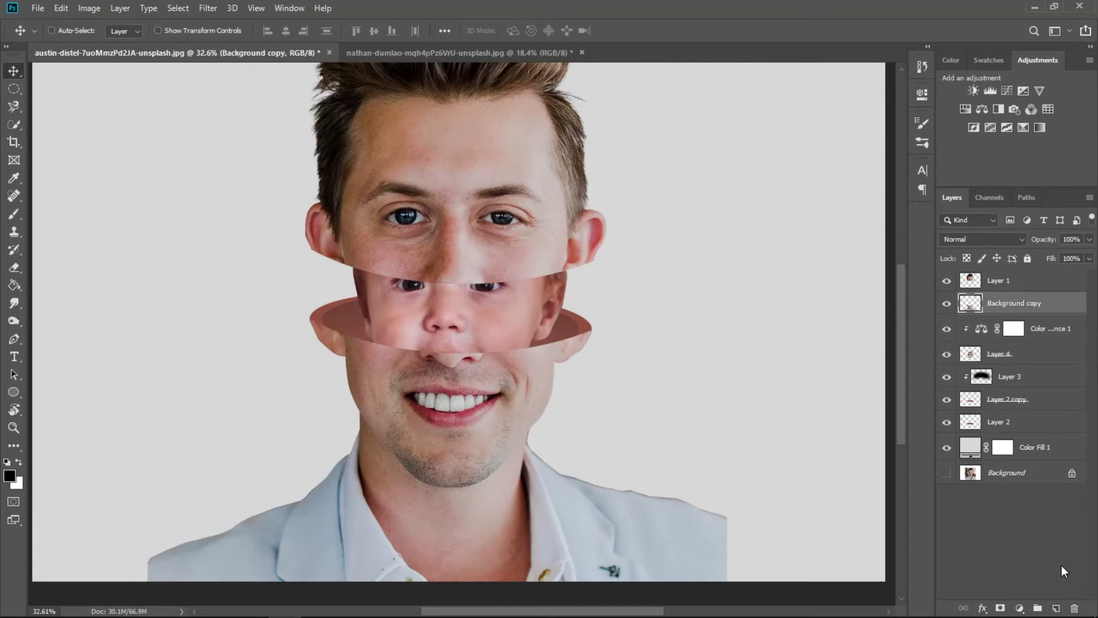
left_click(1056, 607)
Step: Choose the Brush tool and shrink it to about 26 px
scroll(388, 336, "up", 5)
left_click_drag(353, 374, 287, 348)
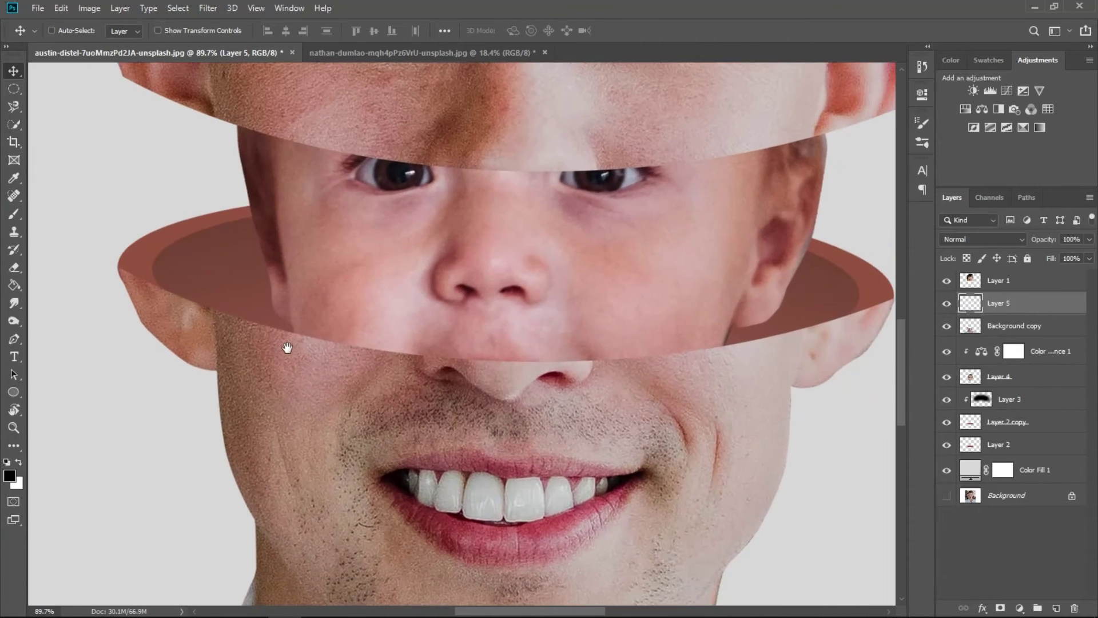
key("b")
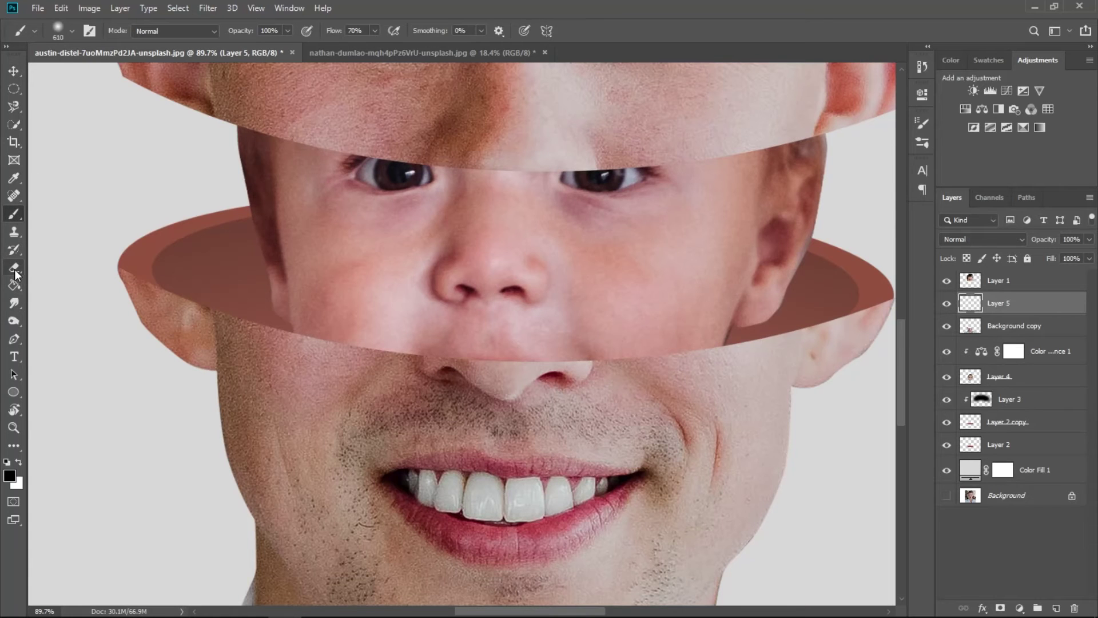
right_click(375, 260)
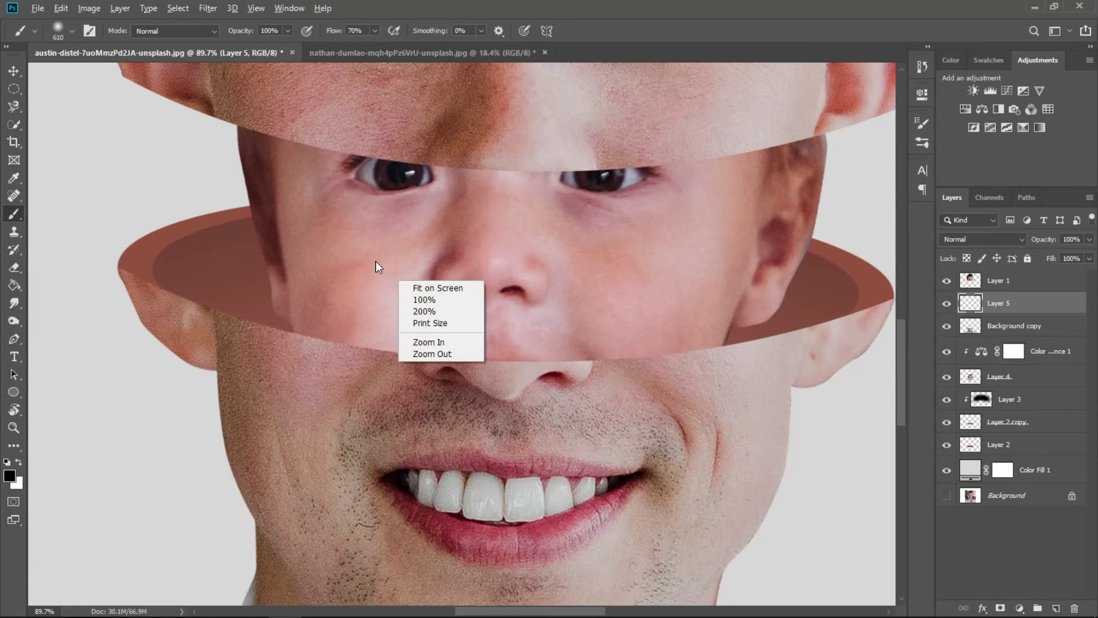
right_click(306, 267, "alt")
right_click(161, 246, "alt")
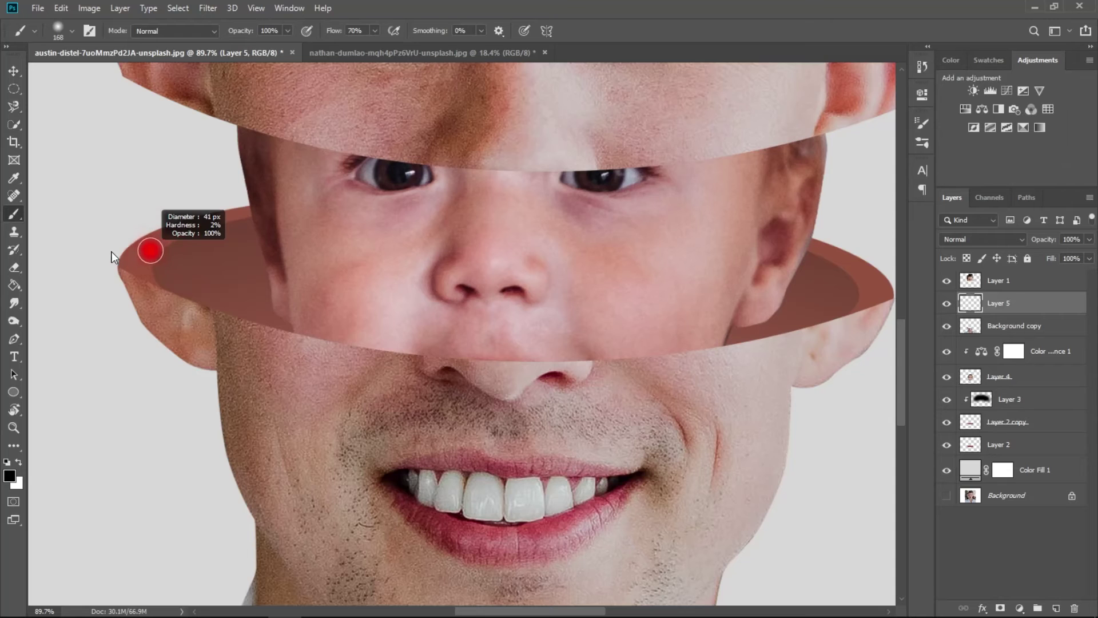
right_click(192, 224)
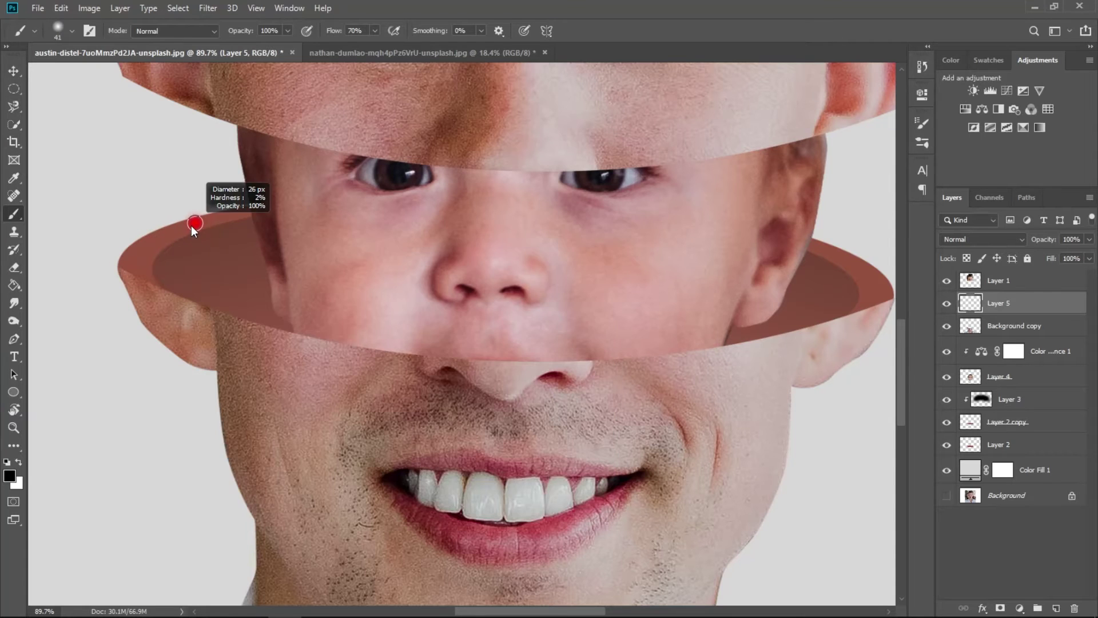
Step: Draw a curved Pen path along the skin rim's front edge
left_click(13, 339)
left_click(131, 261)
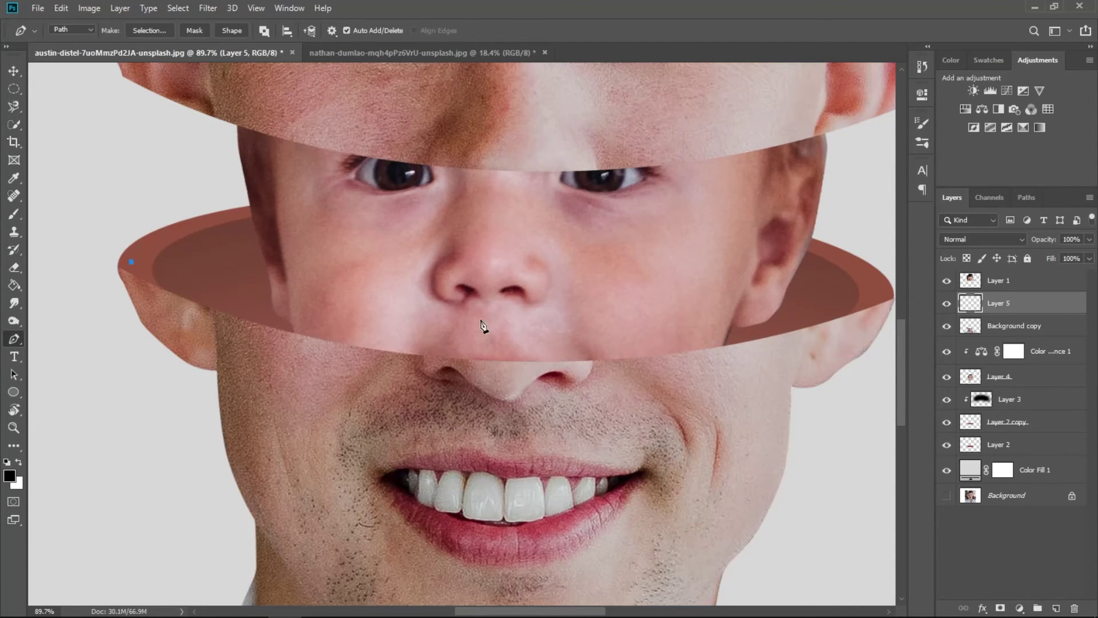
scroll(861, 316, "down", 5)
scroll(561, 329, "up", 1)
scroll(560, 329, "up", 3)
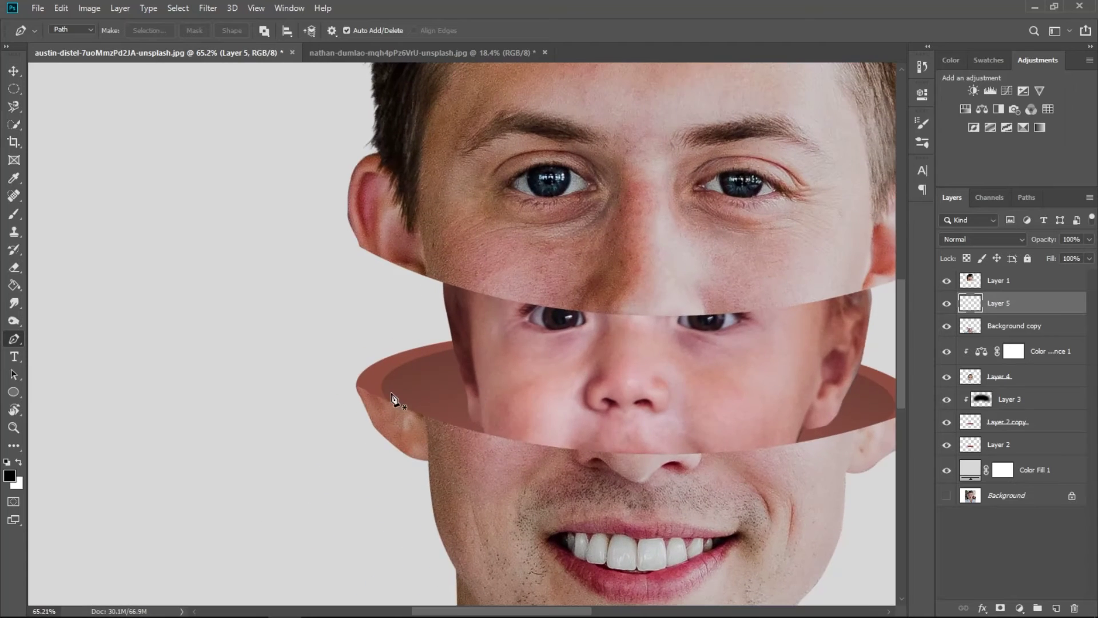
scroll(560, 329, "up", 1)
scroll(560, 329, "down", 1)
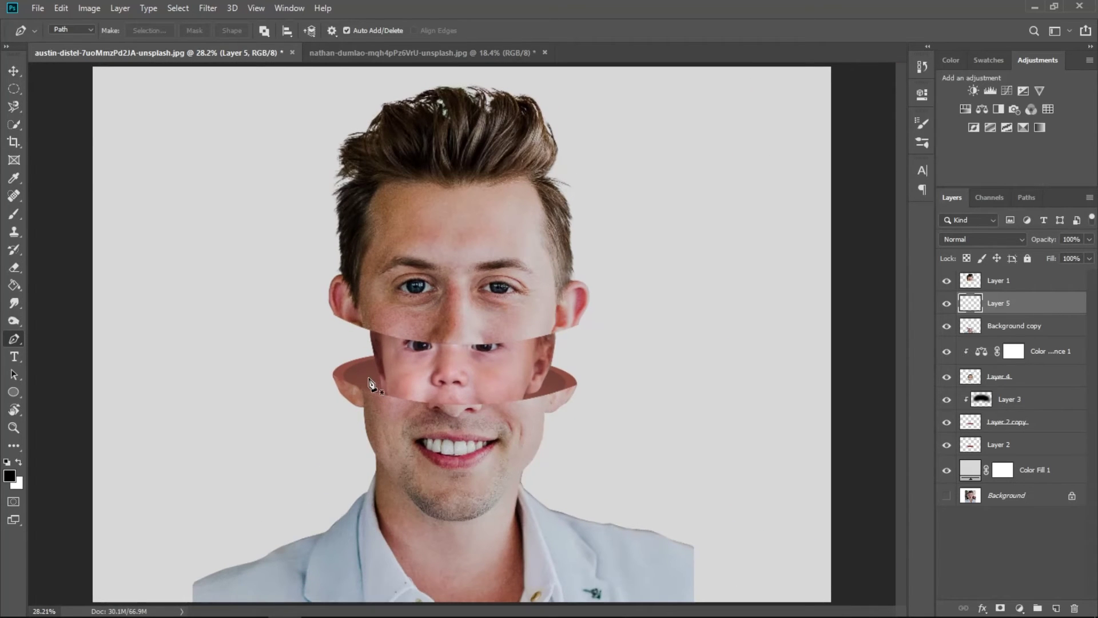
scroll(417, 363, "up", 2)
scroll(417, 363, "up", 1)
left_click(282, 354)
mouse_move(659, 365)
left_mouse_down()
mouse_move(748, 306)
mouse_move(853, 285)
left_mouse_up()
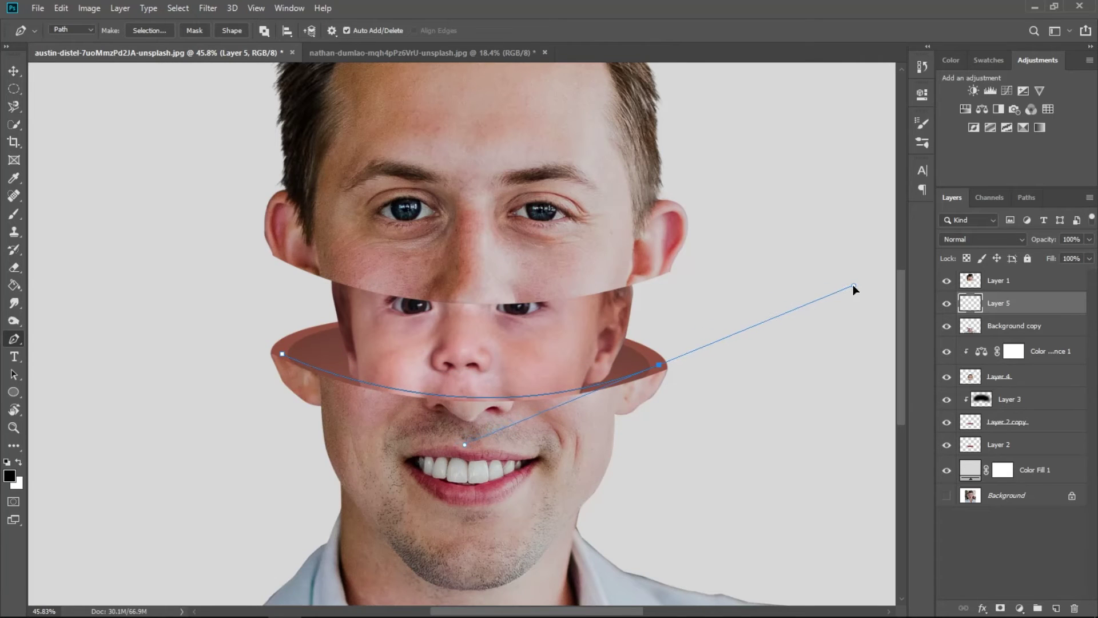
key("Escape")
Step: Stroke the path with the brush in reddish-brown on Layer 5
right_click(483, 402)
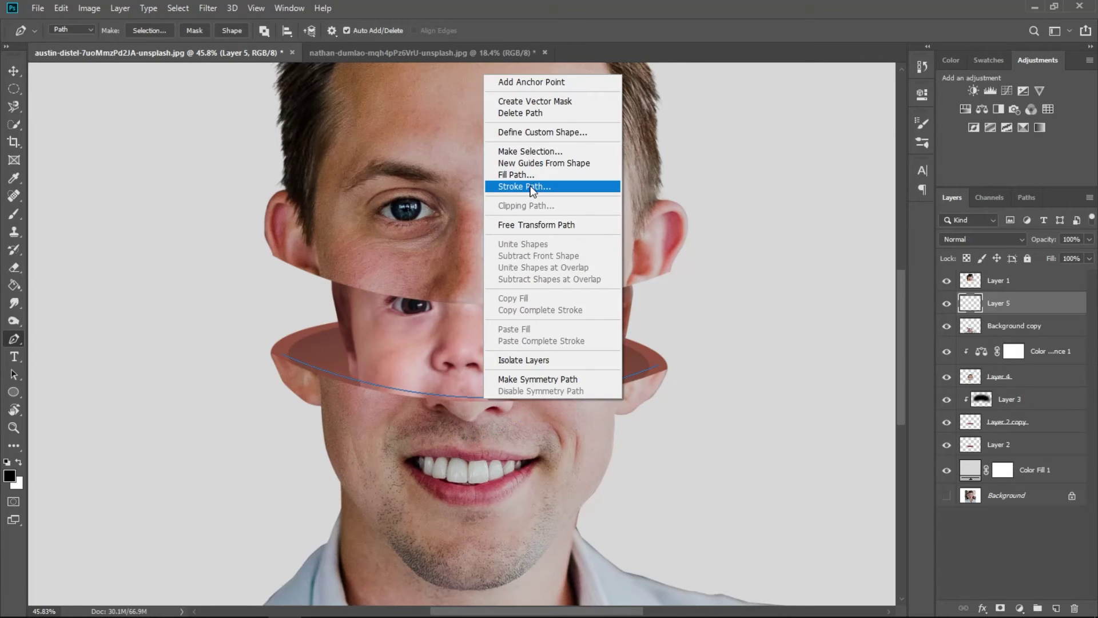
left_click(530, 188)
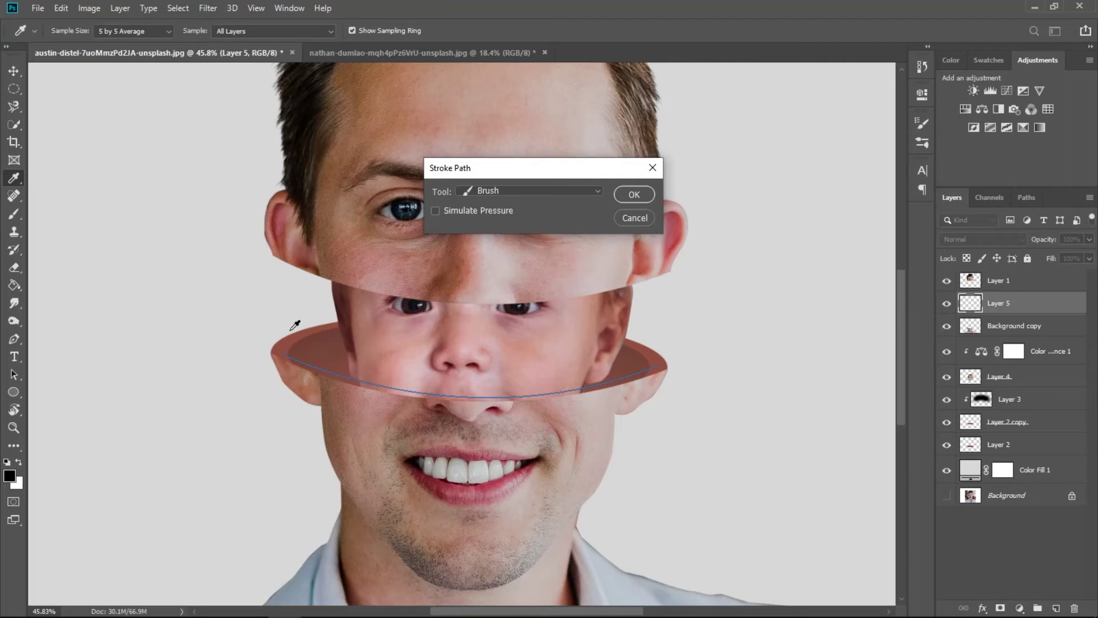
left_click(634, 194)
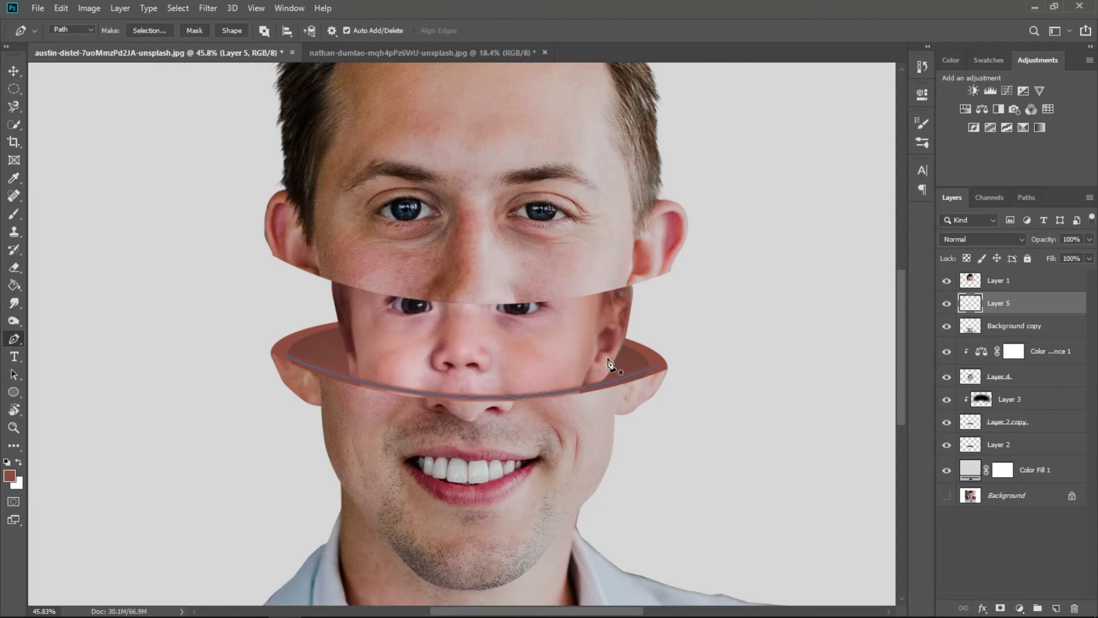
left_click(21, 73)
Step: Nudge the painted line onto the rim and widen it to about 103%
scroll(446, 412, "up", 5)
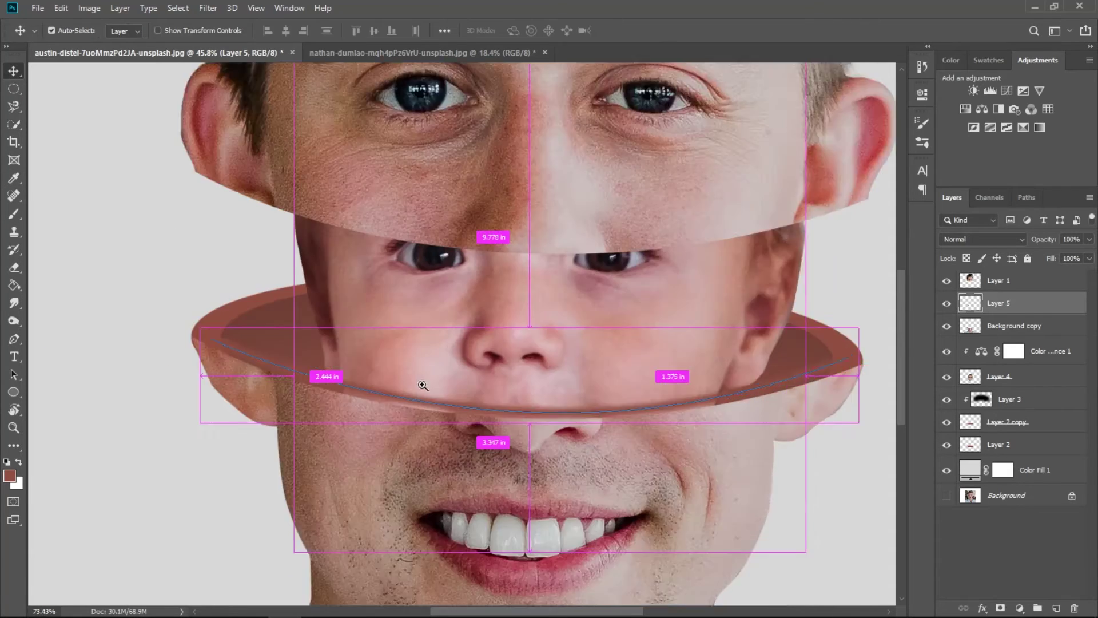
left_click_drag(455, 410, 442, 420)
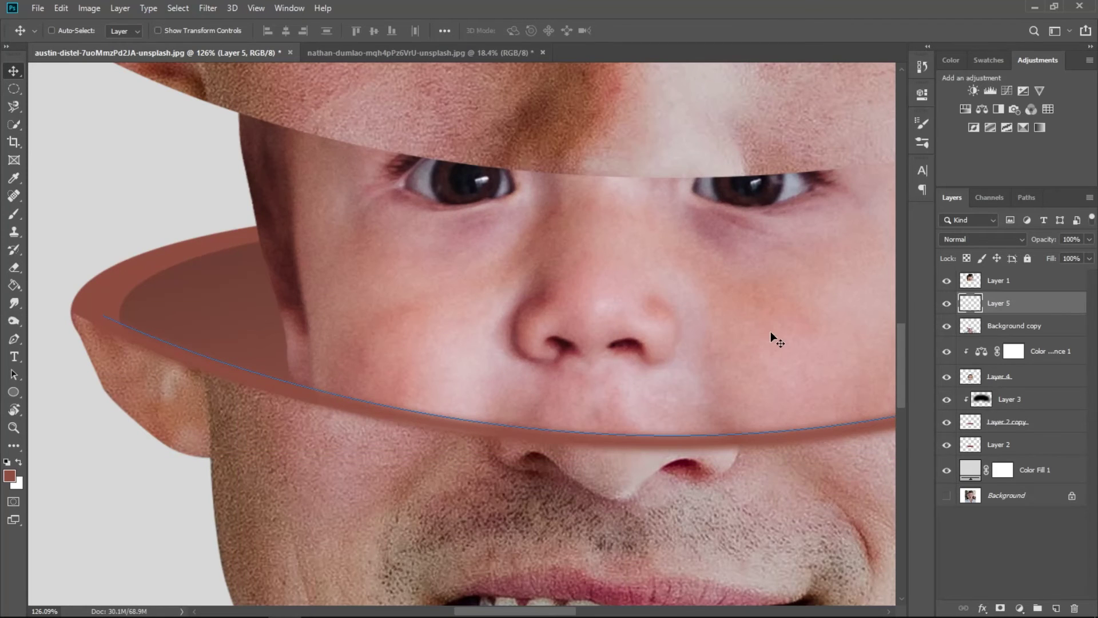
left_click_drag(795, 334, 631, 355)
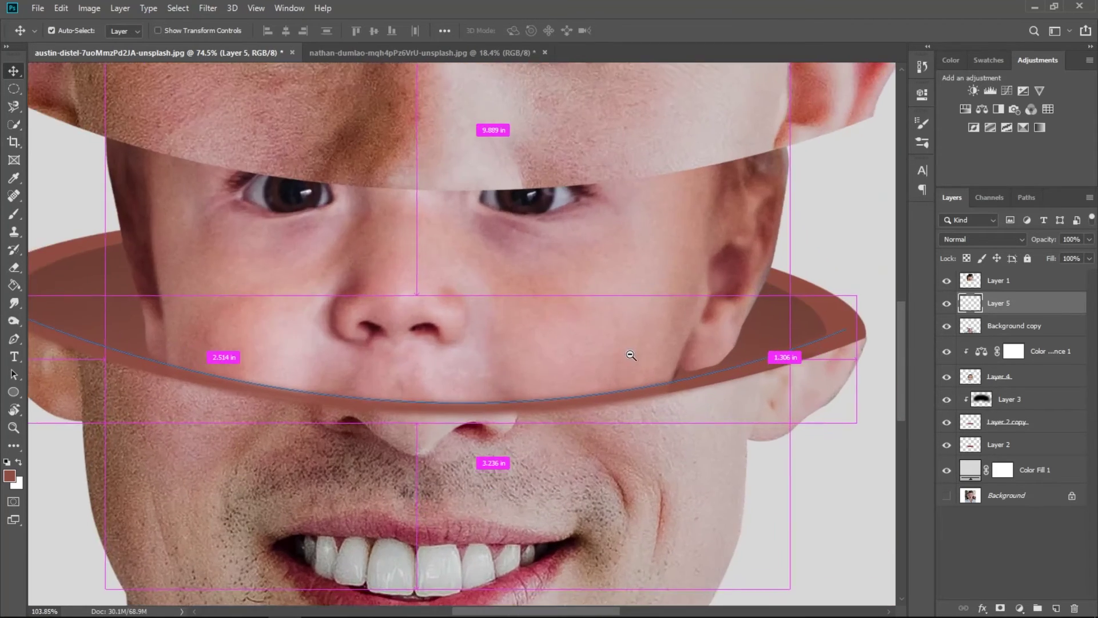
key("ctrl+t")
left_click_drag(856, 352, 870, 349)
left_click_drag(144, 483, 266, 495)
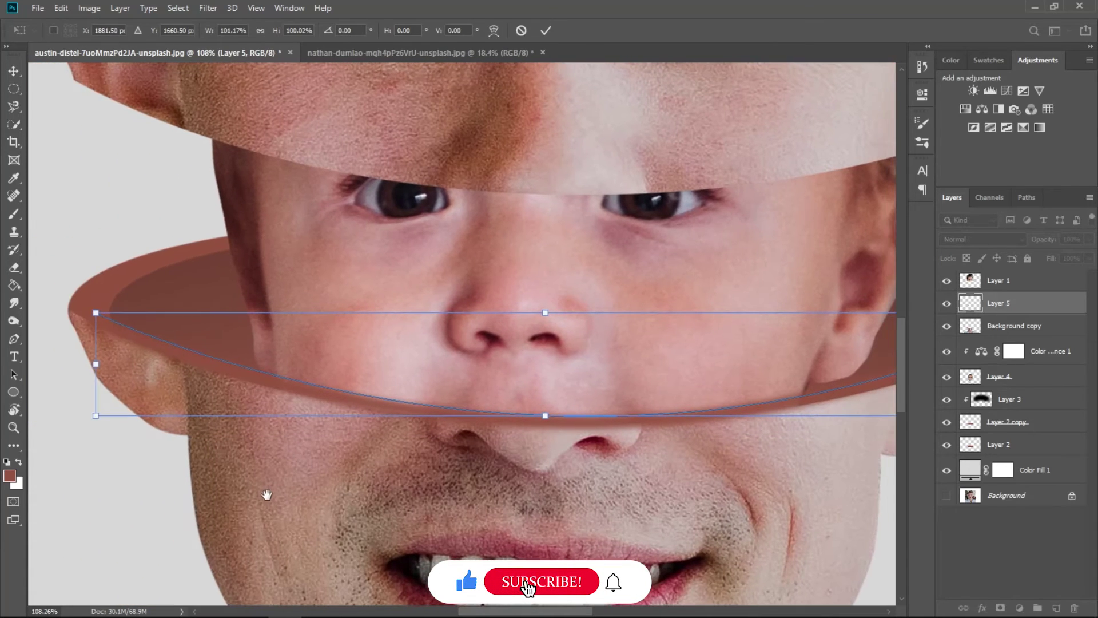
left_click_drag(96, 351, 77, 351)
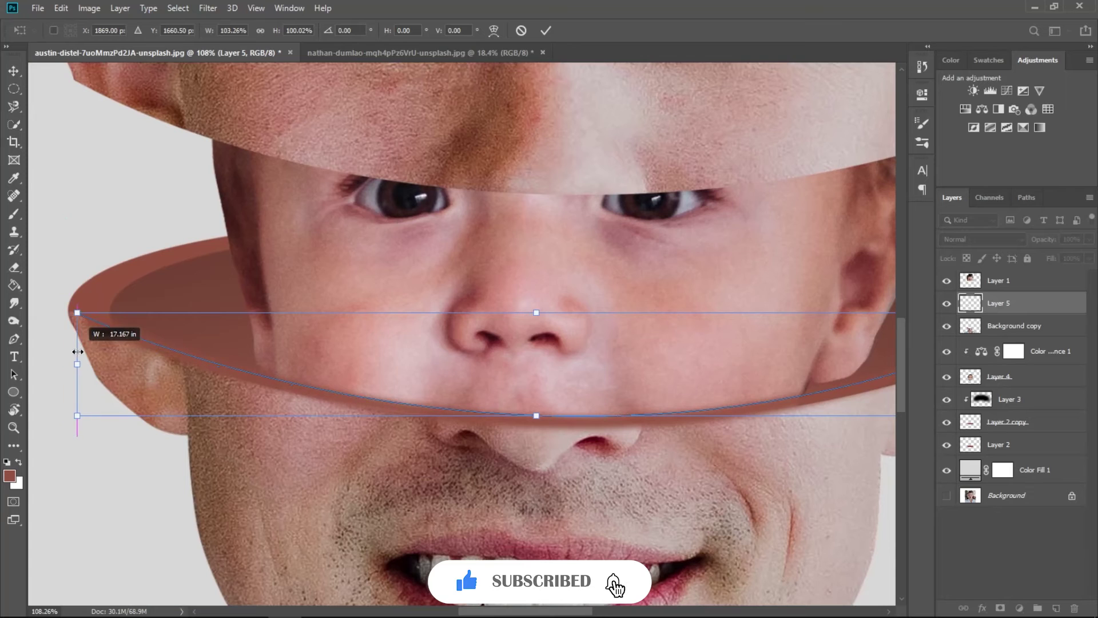
scroll(690, 360, "down", 2)
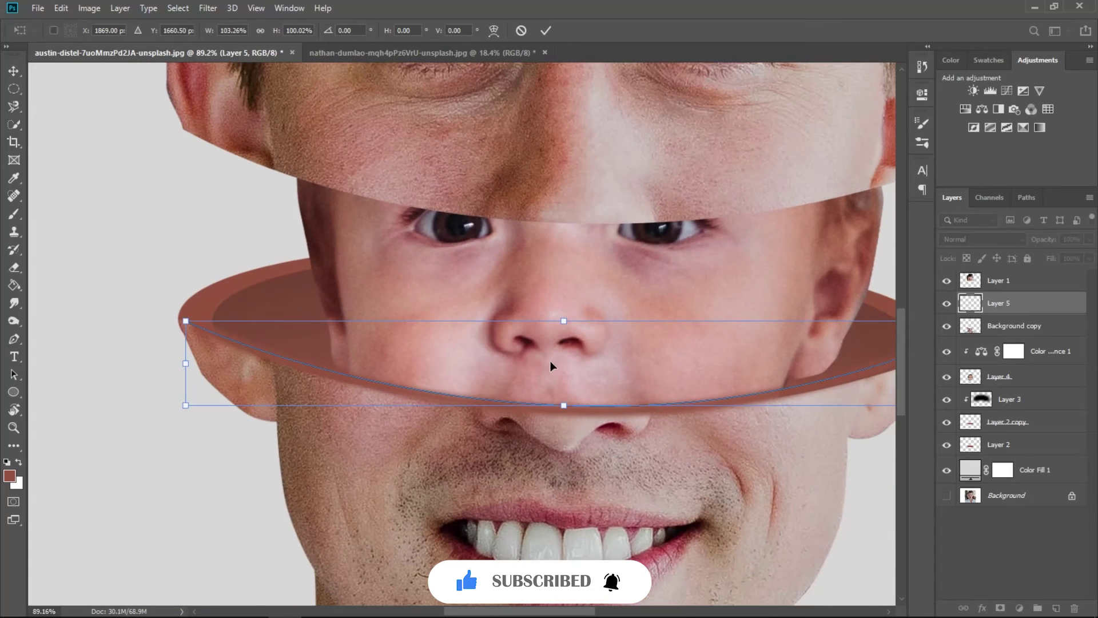
key("Return")
Step: Delete the leftover guide path
key("p")
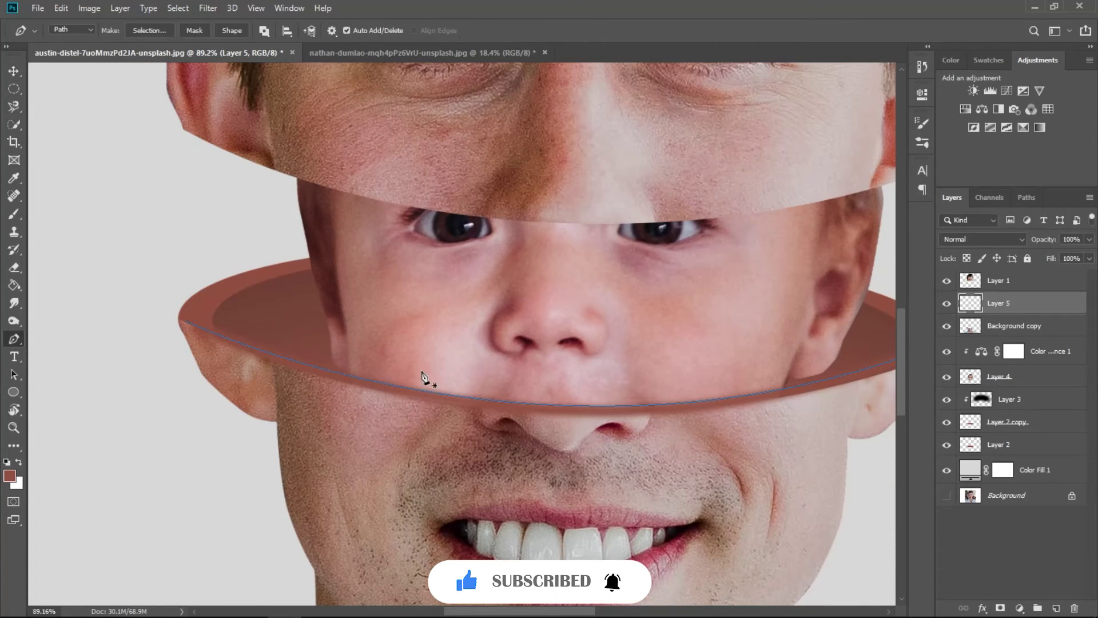
right_click(464, 401)
left_click(503, 111)
key("v")
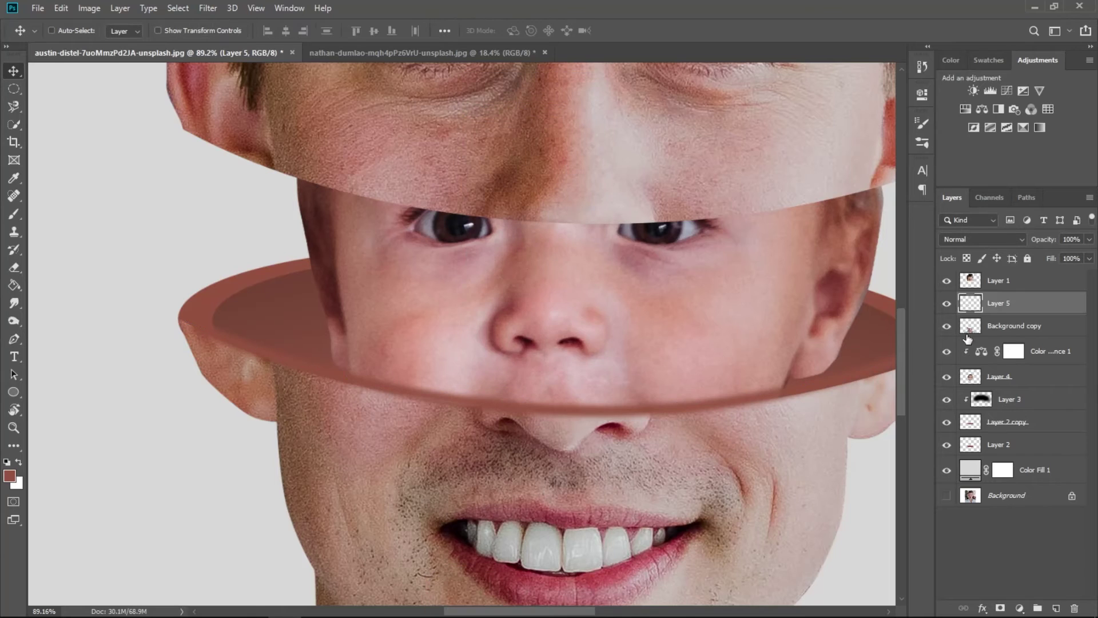
right_click(998, 306)
Step: Duplicate Layer 5, move the copy to eye level, and stack it above Layer 1
left_click(890, 111)
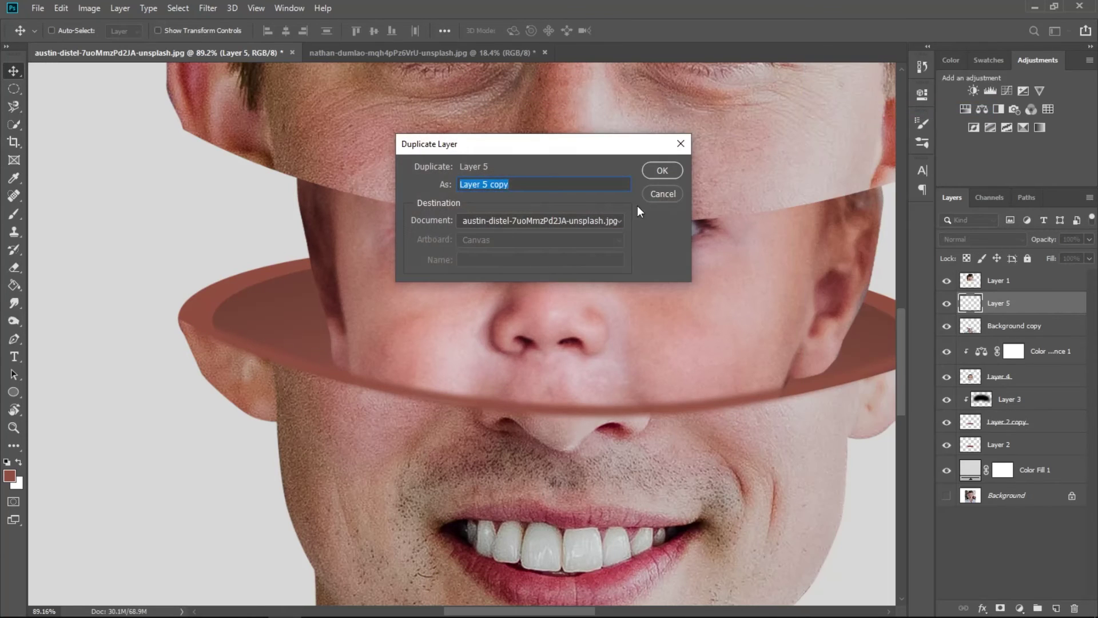
left_click(662, 170)
left_click_drag(589, 396, 586, 218)
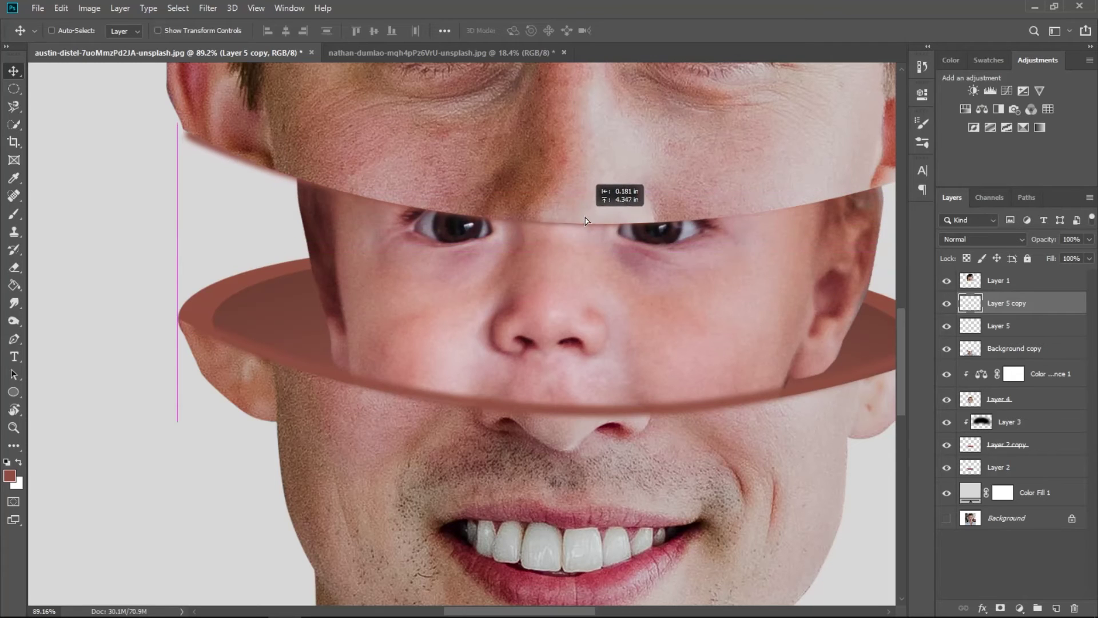
left_click_drag(584, 216, 584, 217)
scroll(582, 213, "down", 2)
scroll(582, 213, "down", 1)
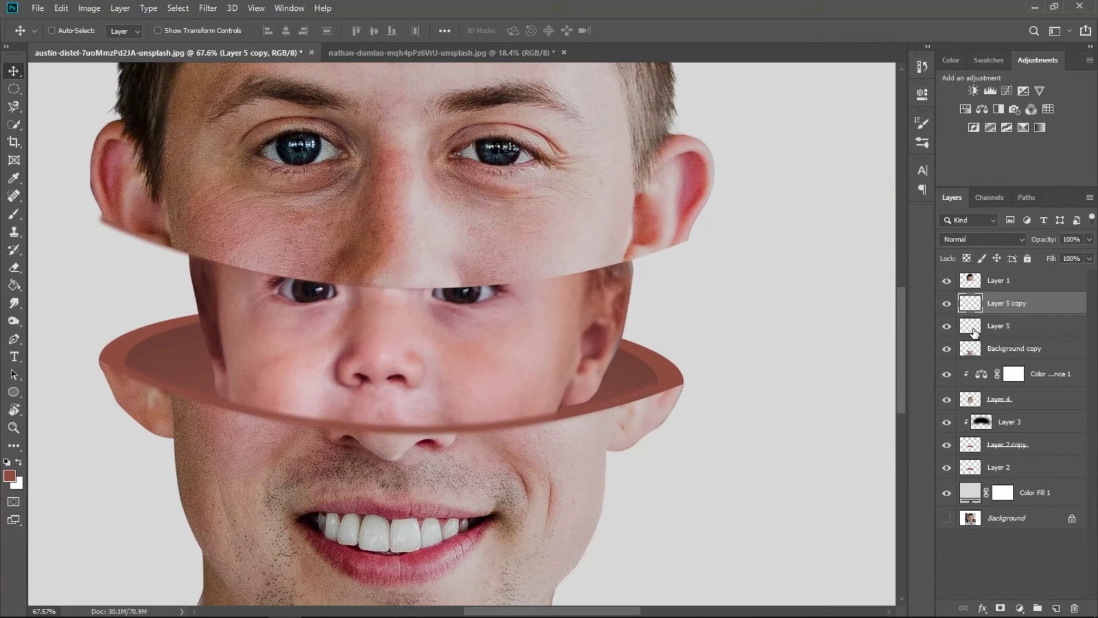
left_click_drag(981, 273, 981, 276)
Step: Widen the band copy to about 105% and nudge it slightly left and up
key("ctrl+t")
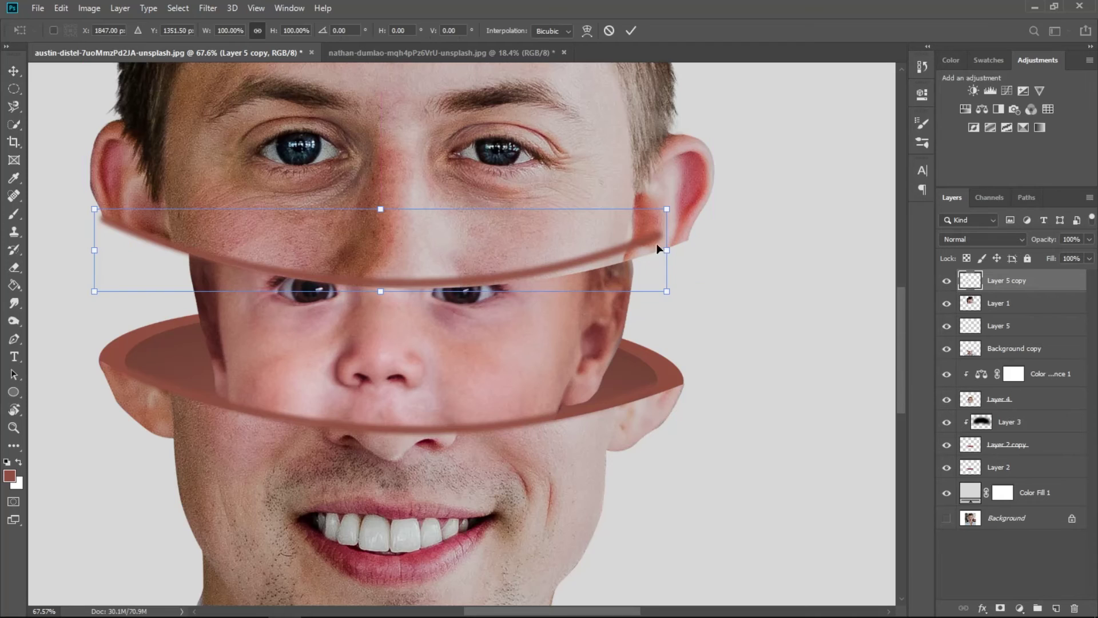
left_click_drag(665, 249, 695, 250)
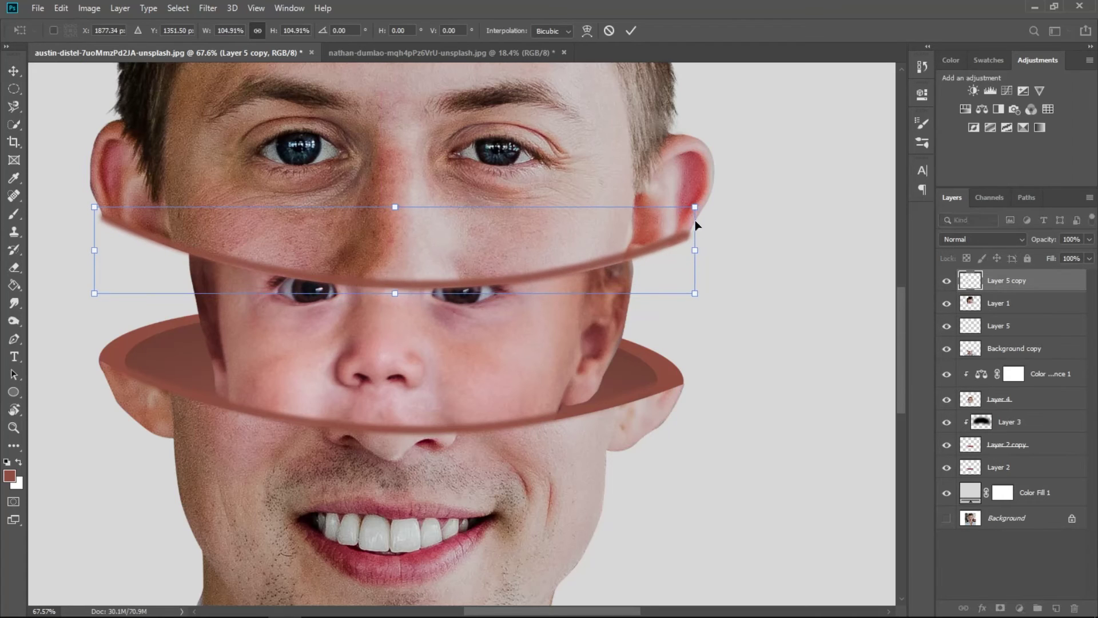
left_click(630, 32)
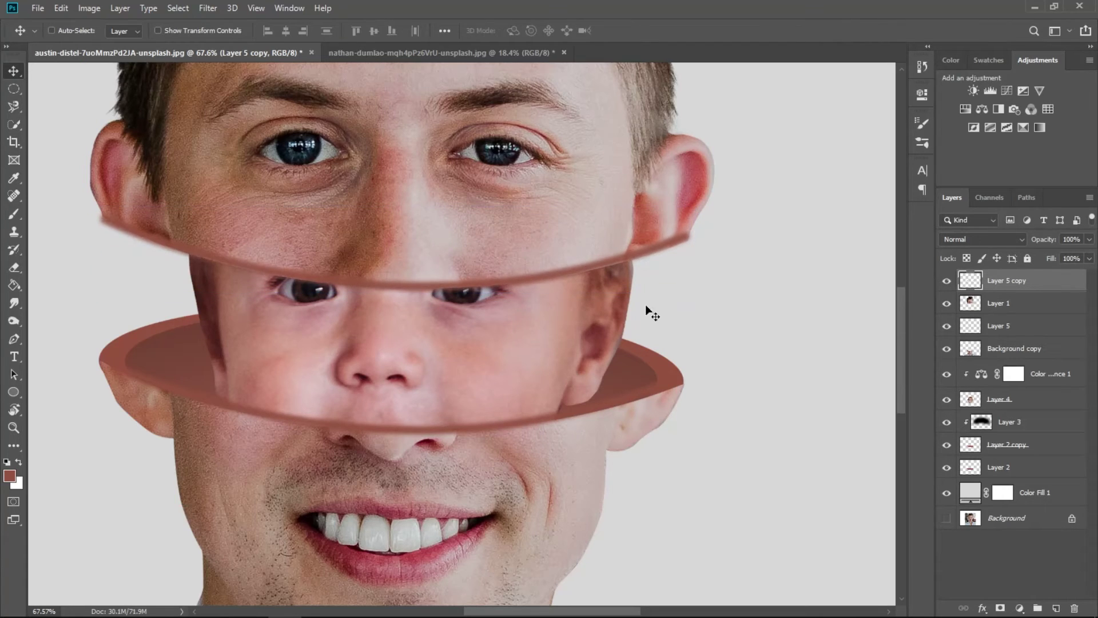
left_click_drag(613, 343, 610, 342)
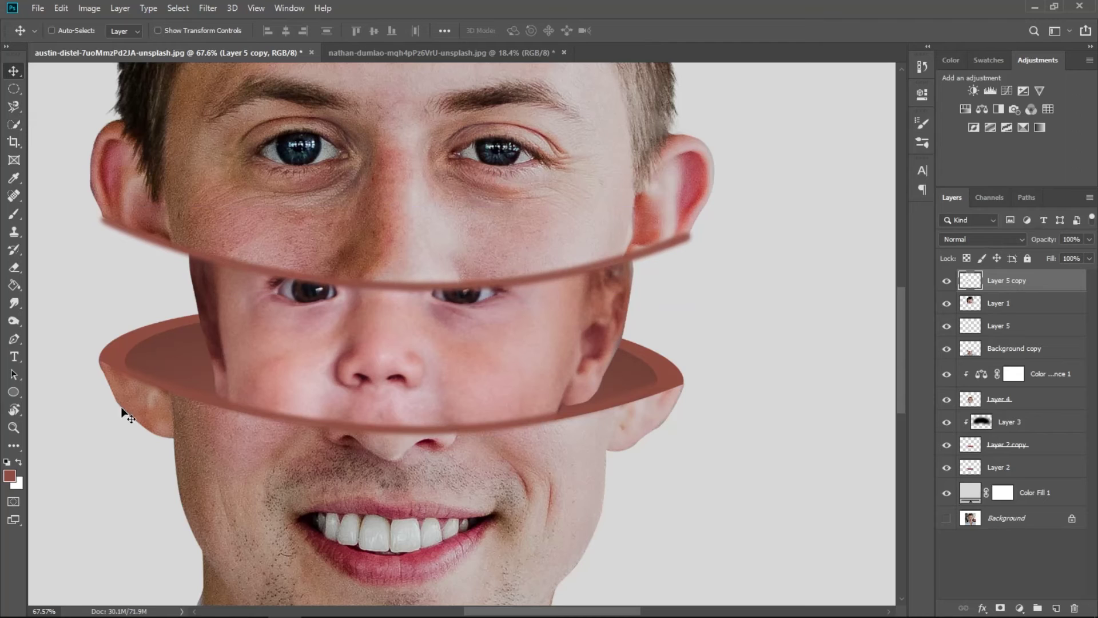
Step: Raise the band copy's lightness to +37 and set its opacity to 57%
key("ctrl+u")
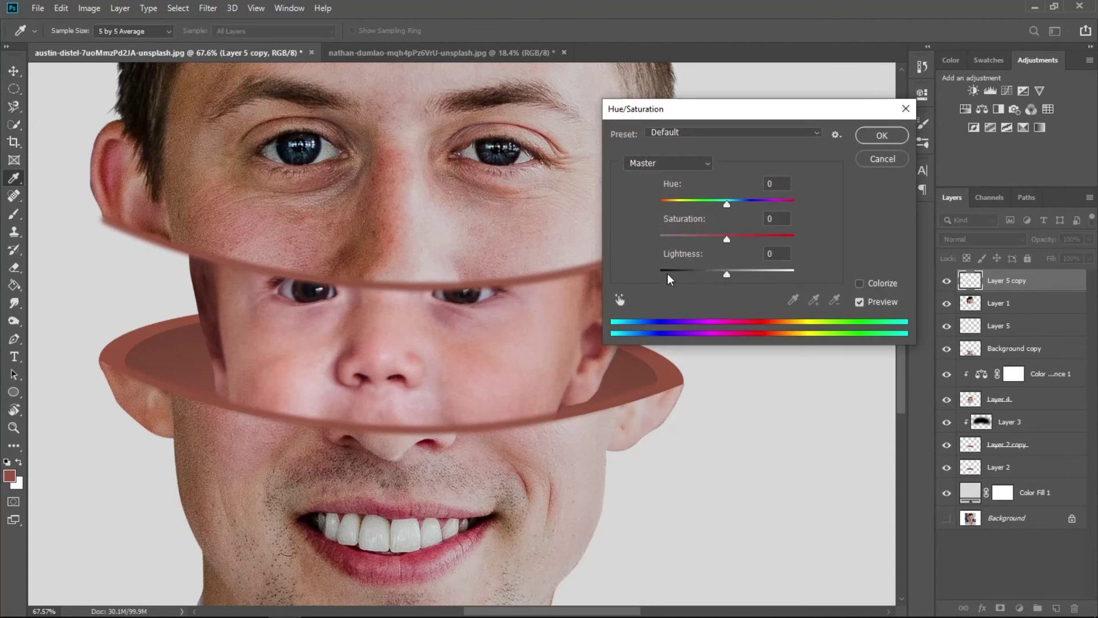
left_click_drag(729, 279, 749, 273)
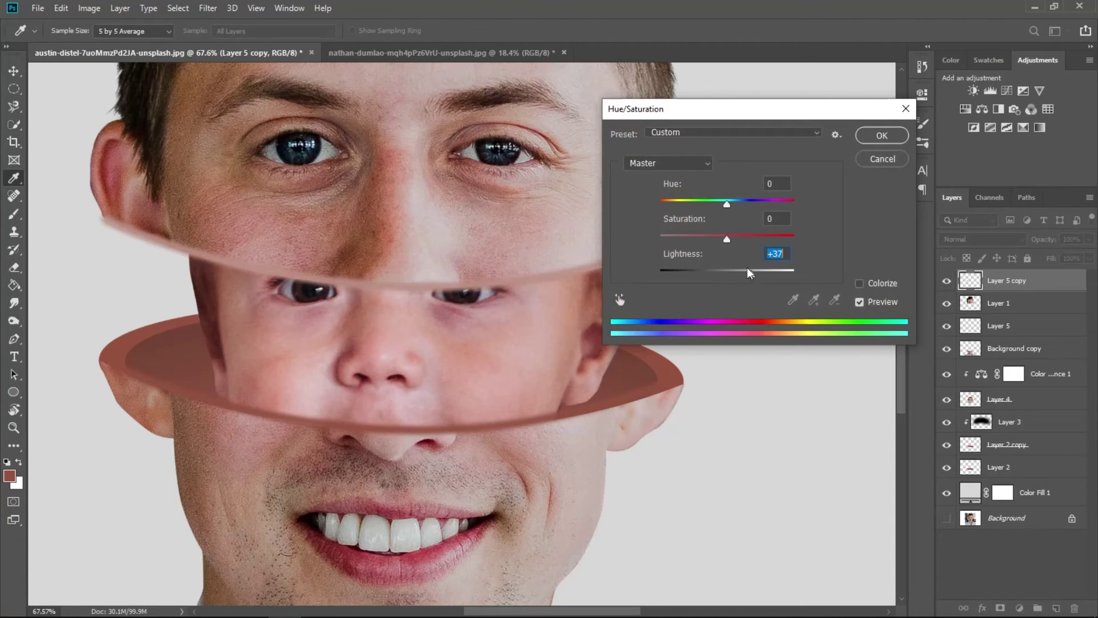
left_click(883, 138)
left_click_drag(1068, 255, 1061, 255)
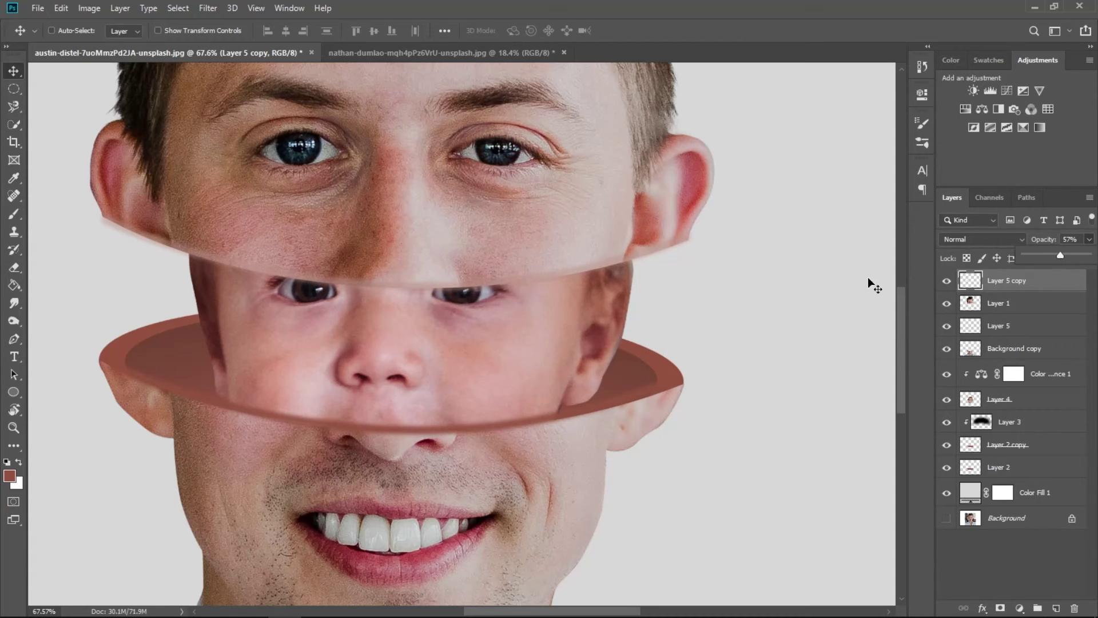
left_click(105, 167)
left_click_drag(510, 312, 491, 354)
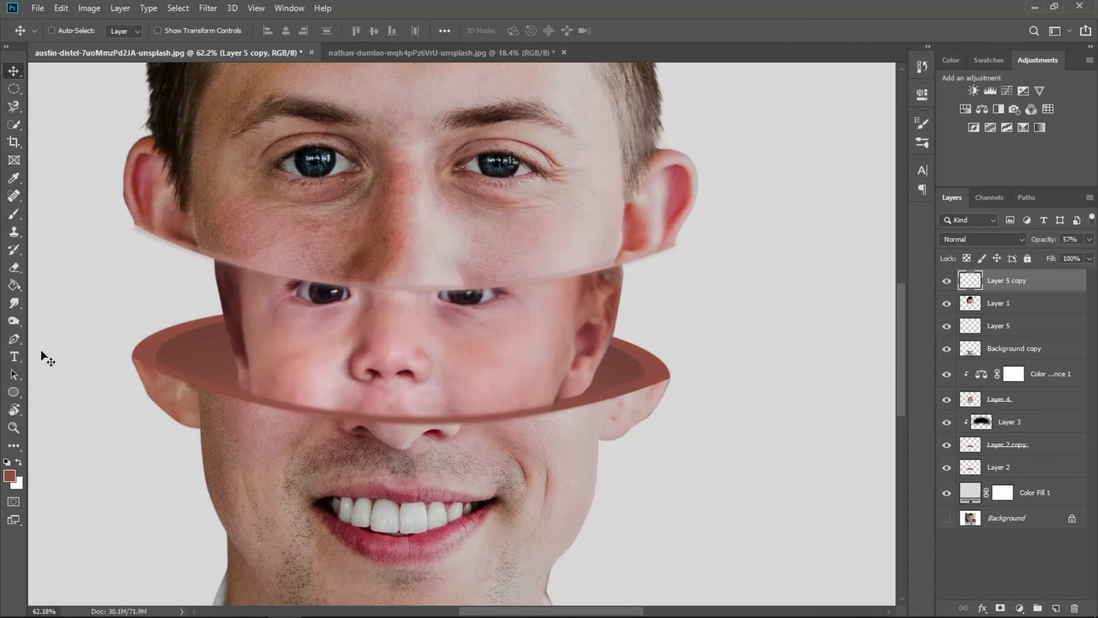
Step: Draw a curved Pen path along the brim's lower edge to its right end
left_click(14, 339)
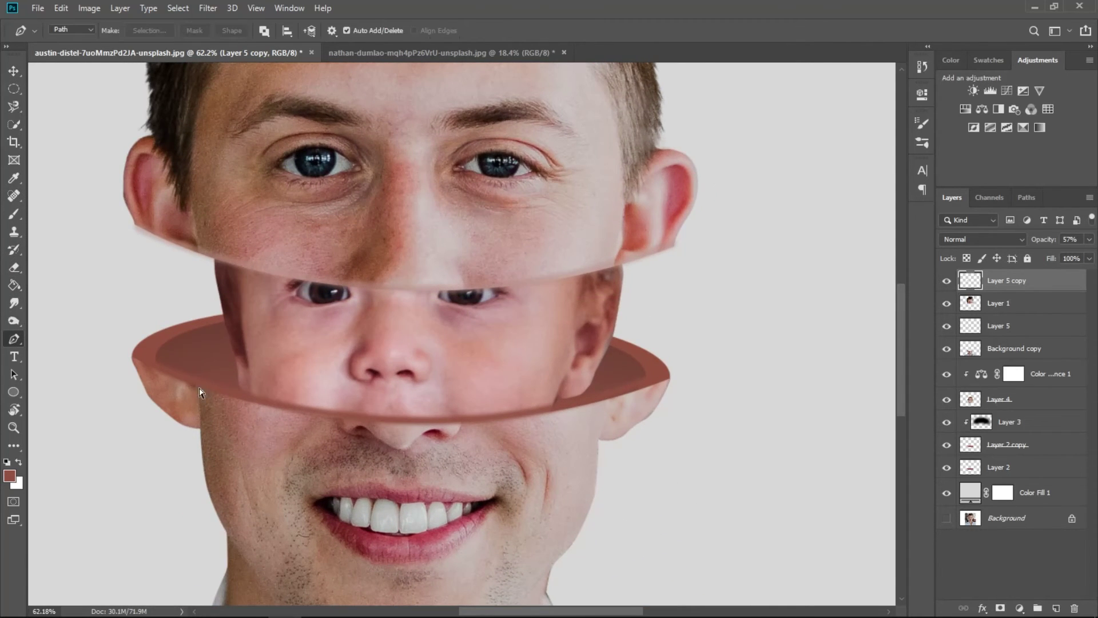
scroll(153, 383, "up", 3)
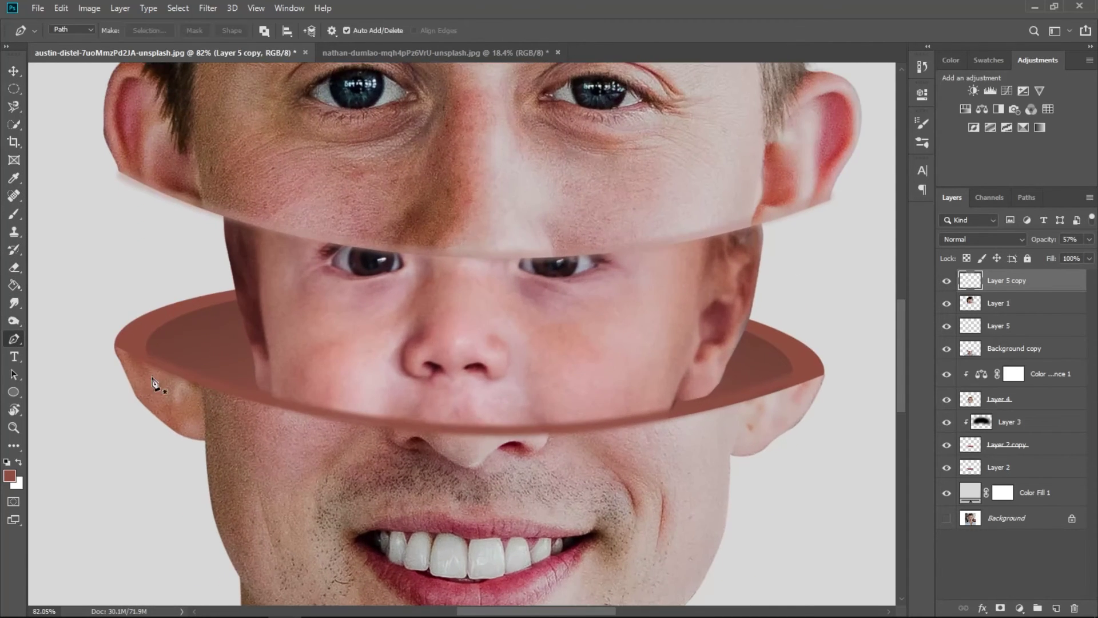
left_click(114, 348)
left_click_drag(481, 437, 722, 440)
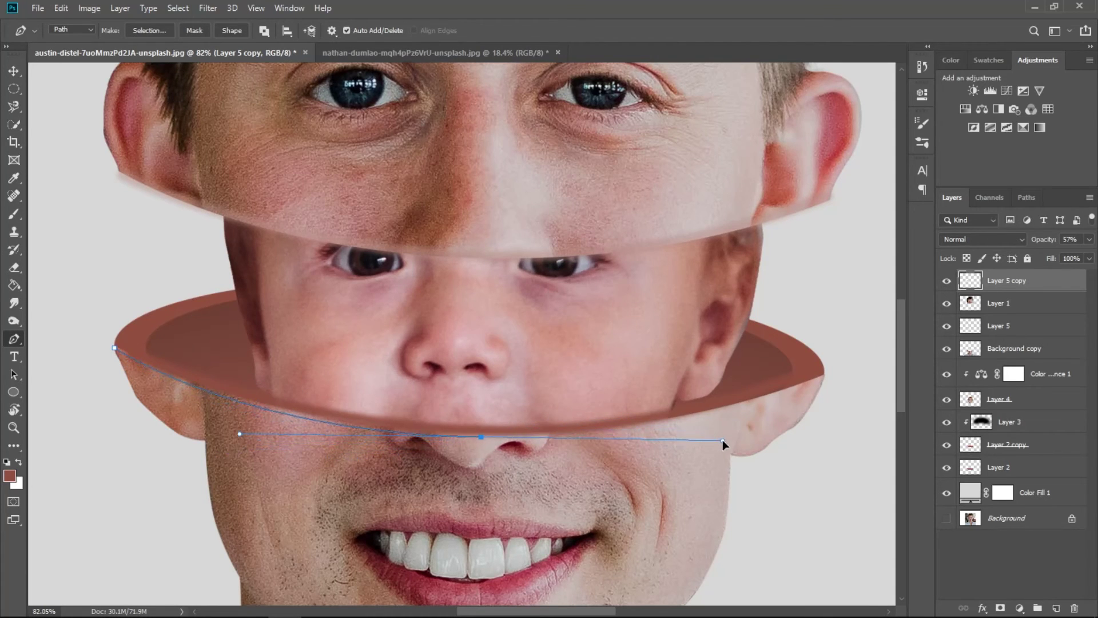
scroll(228, 430, "right", 5)
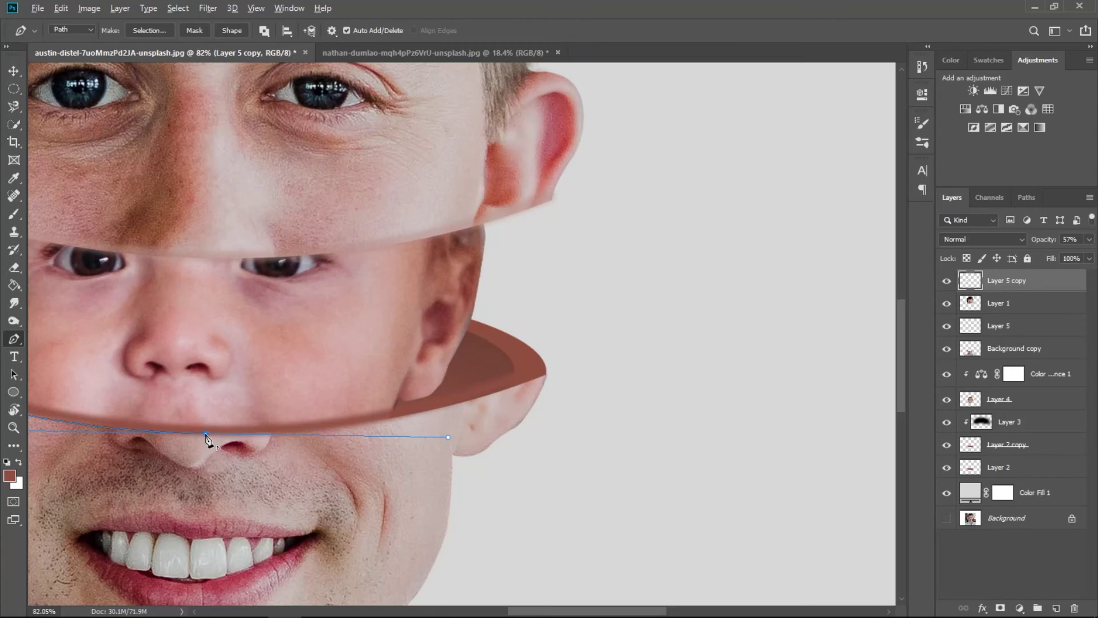
left_click_drag(545, 376, 697, 312)
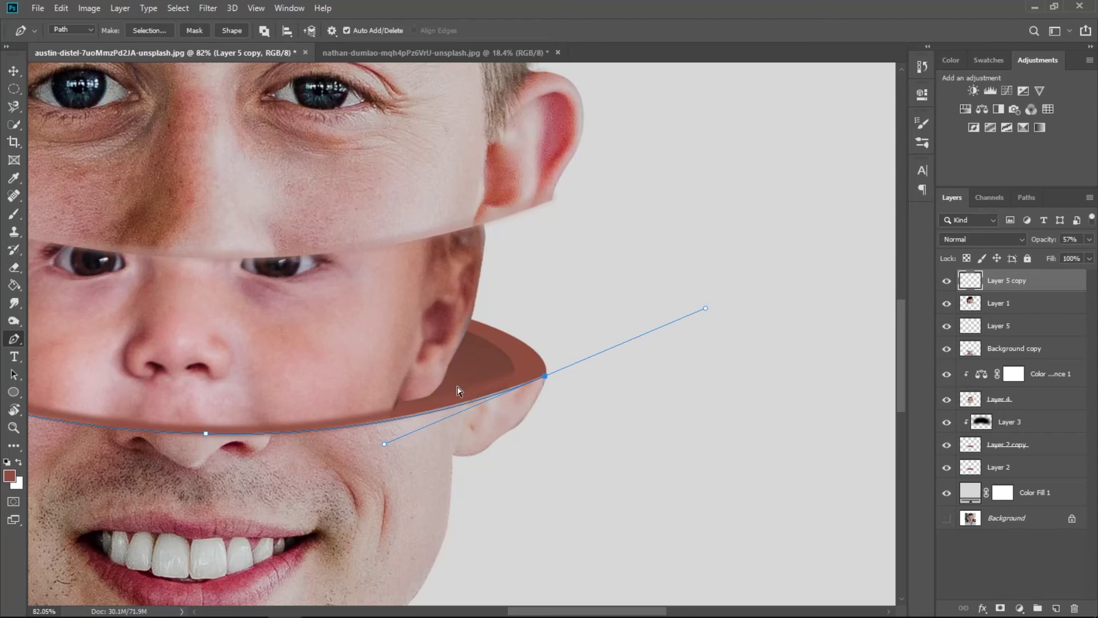
Step: Set a small brush size of 1 and stroke the path along the brim
left_click(13, 213)
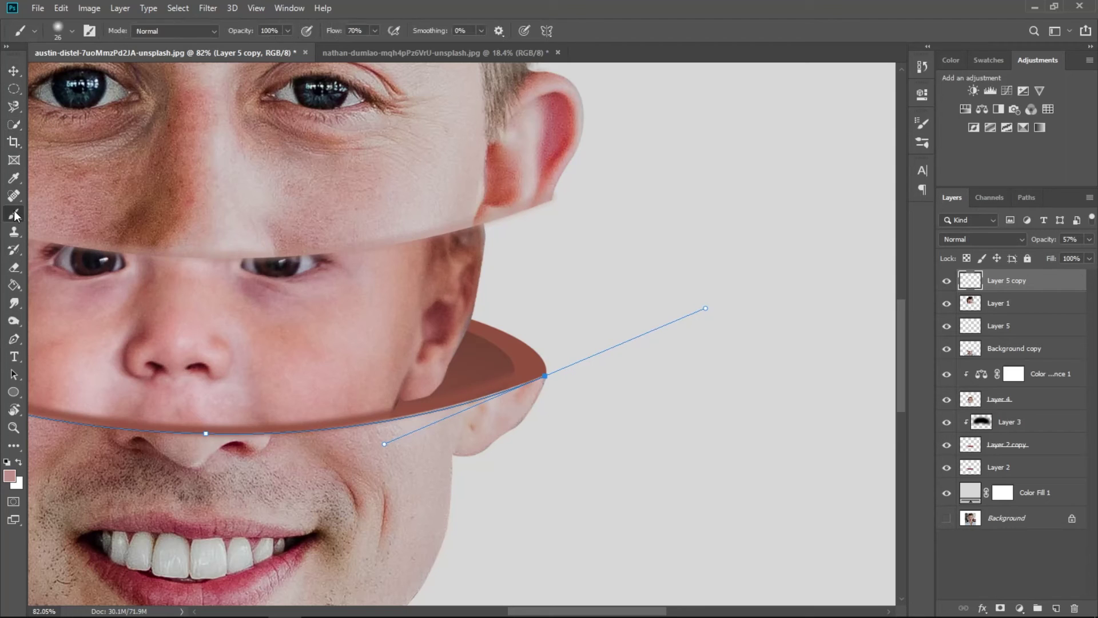
left_click(66, 34)
type("10")
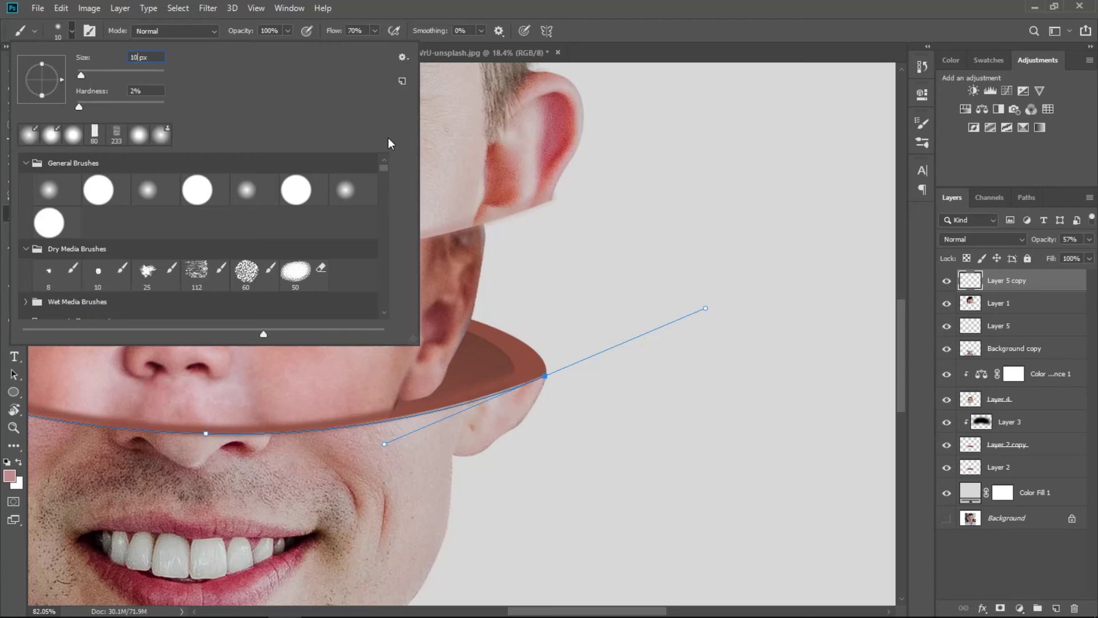
key("Return")
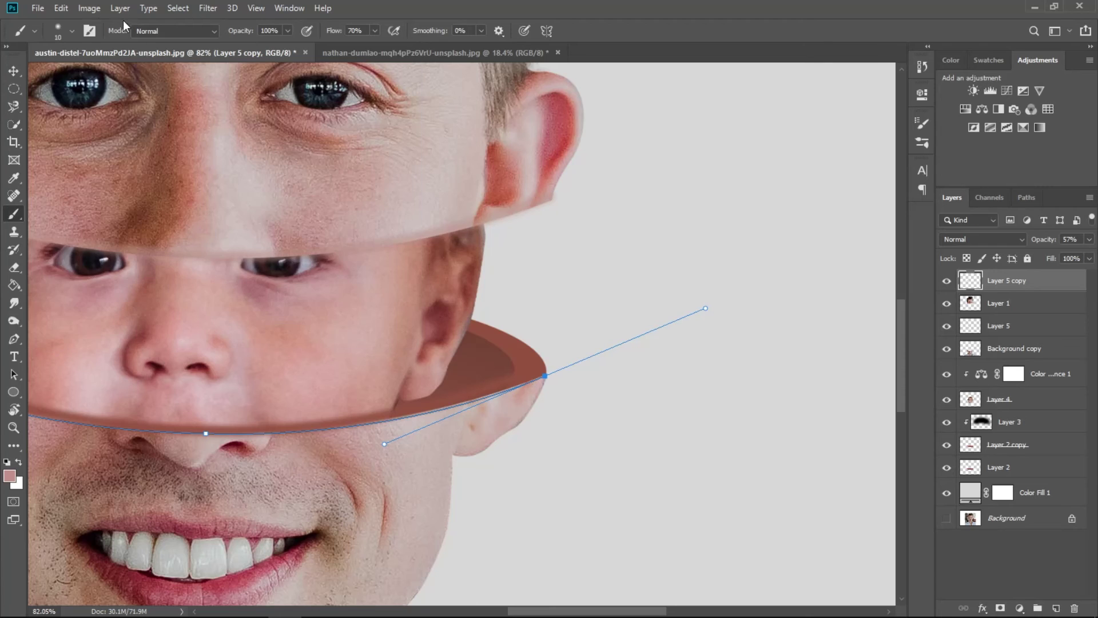
left_click(72, 31)
key("Return")
left_click(14, 338)
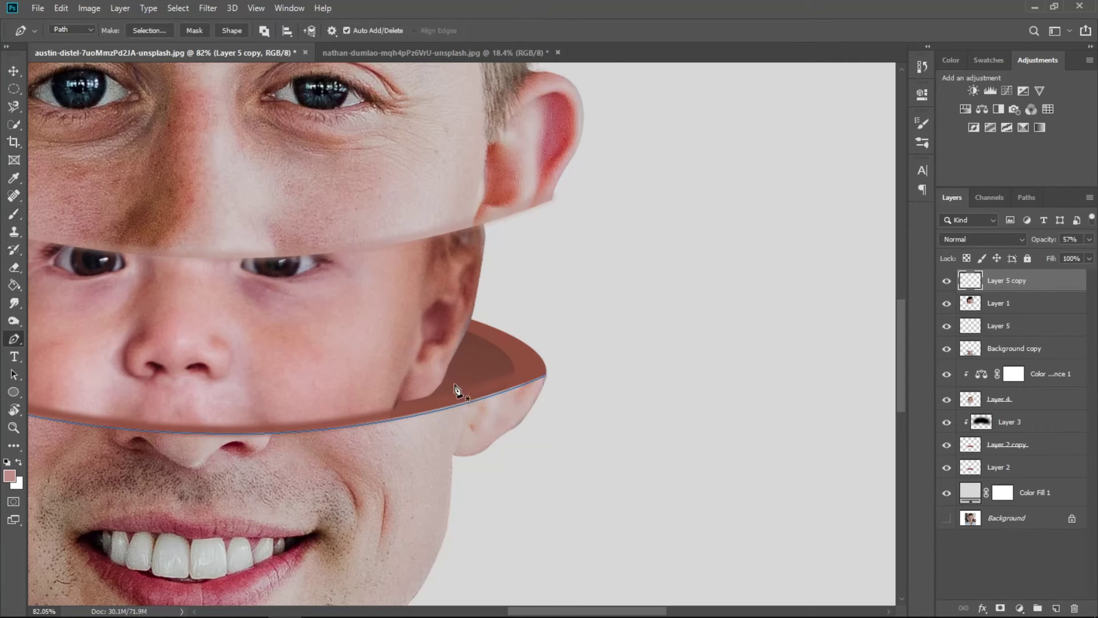
right_click(467, 375)
left_click(512, 184)
left_click(629, 193)
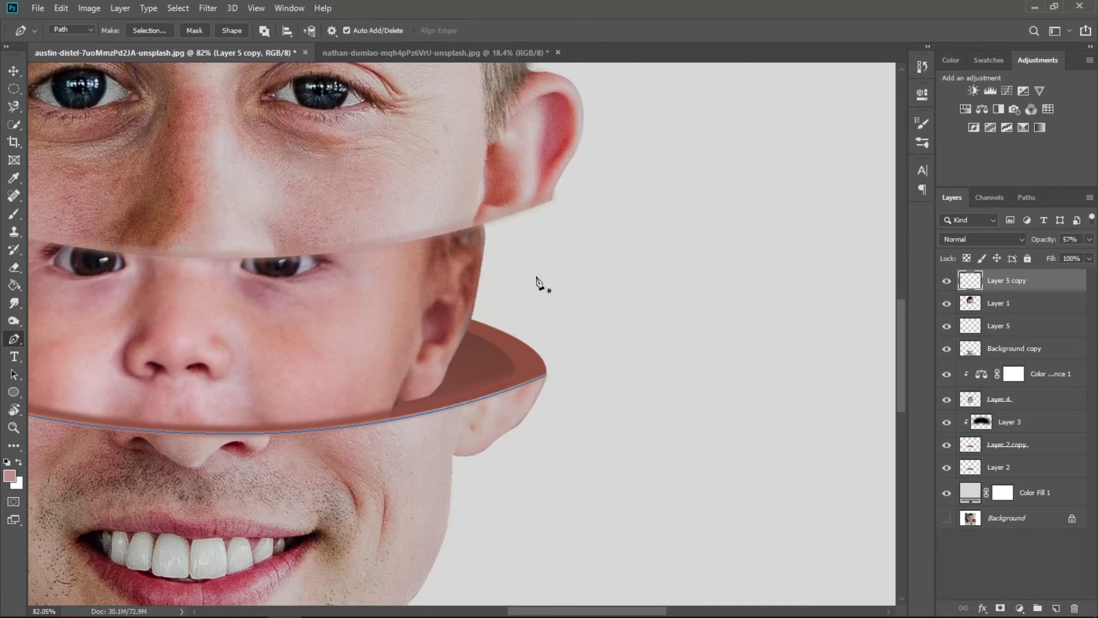
left_click(11, 73)
Step: Fit the image on screen, reset colours to black and white, and load Layer 5 as a selection
key("ctrl+0")
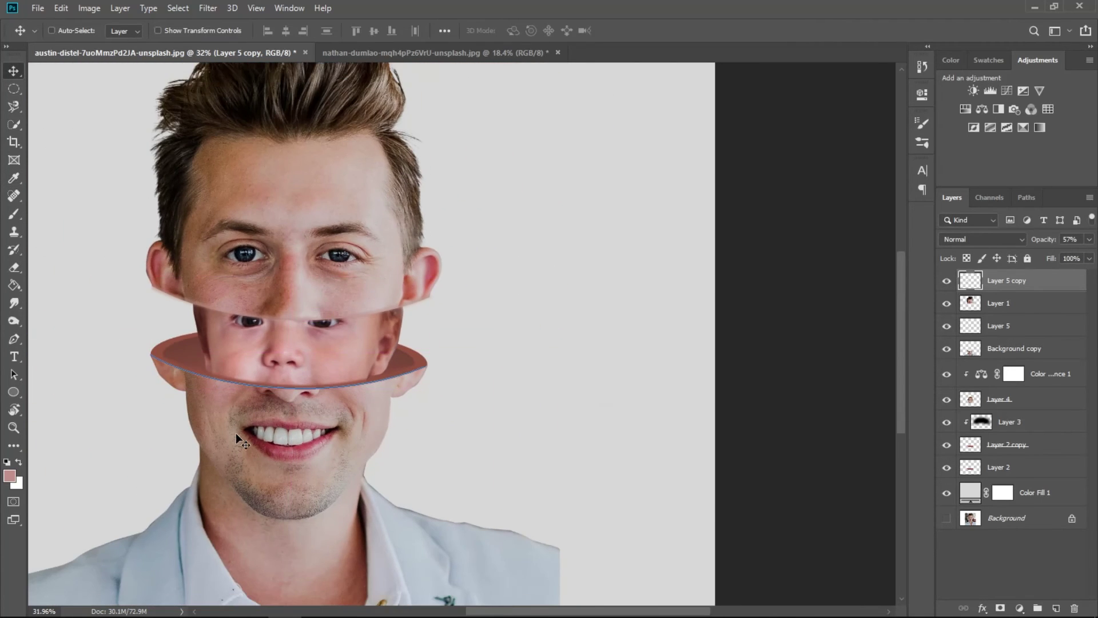
scroll(239, 377, "up", 5)
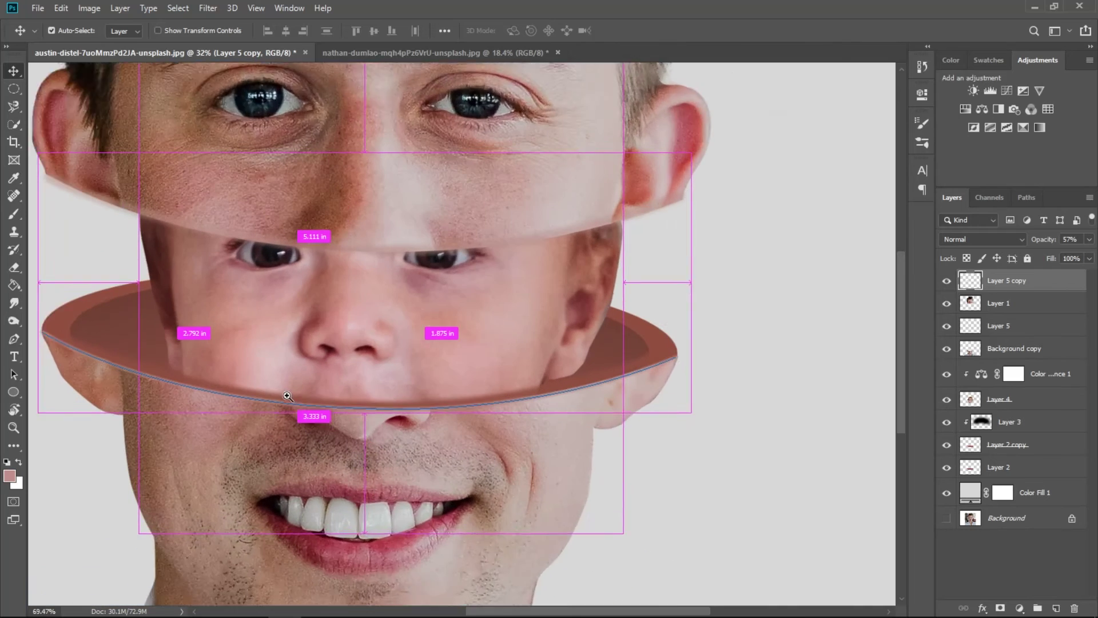
scroll(457, 286, "down", 3)
key("p")
right_click(611, 60)
key("Escape")
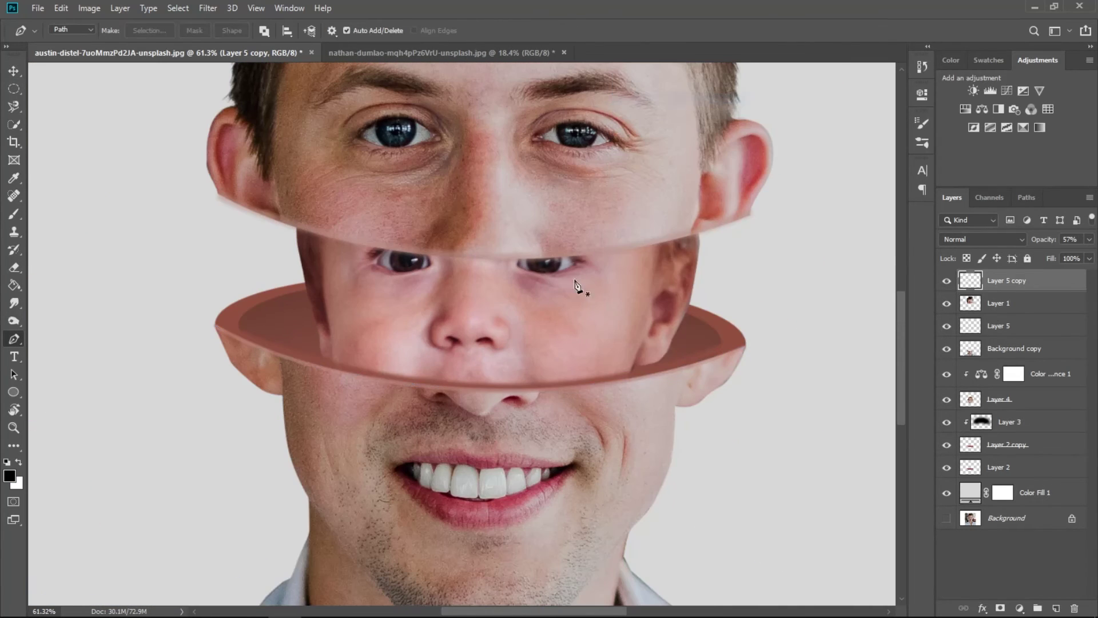
left_click(973, 324, "ctrl")
Step: Lower the upper band's fill to 59% and darken its midtones to 0.82 with Levels
left_click_drag(1051, 271, 1047, 272)
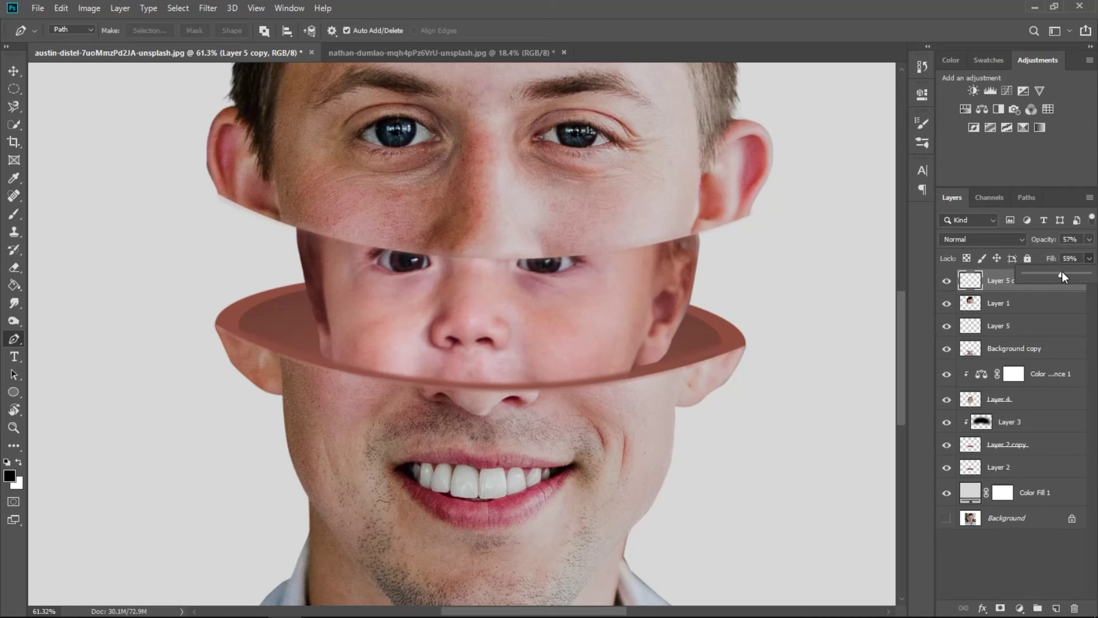
left_click(1062, 272)
key("ctrl+l")
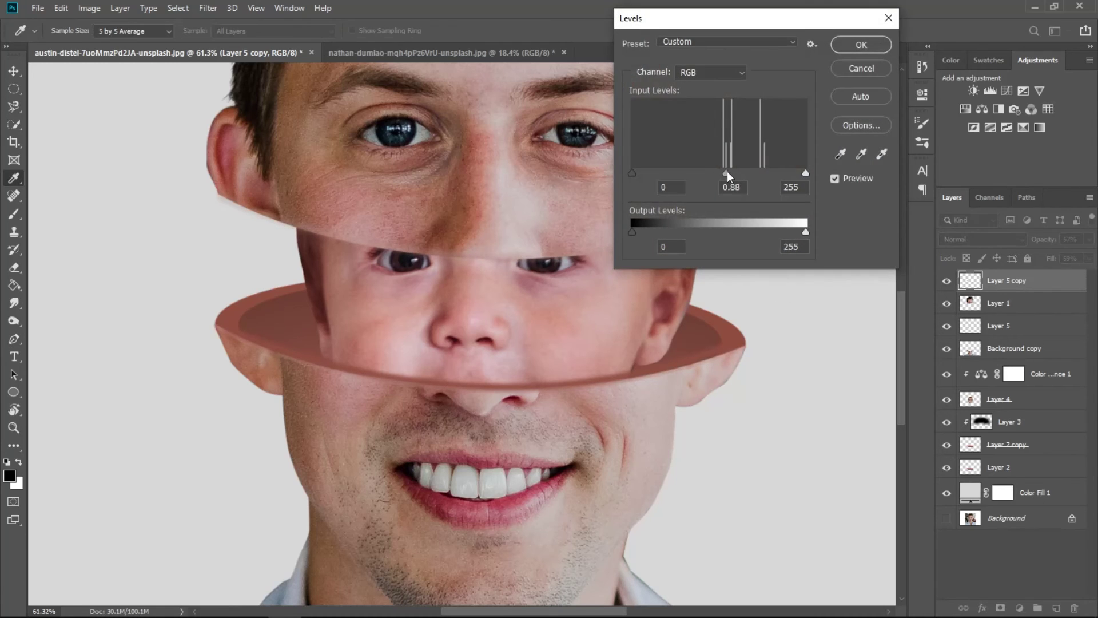
key("Return")
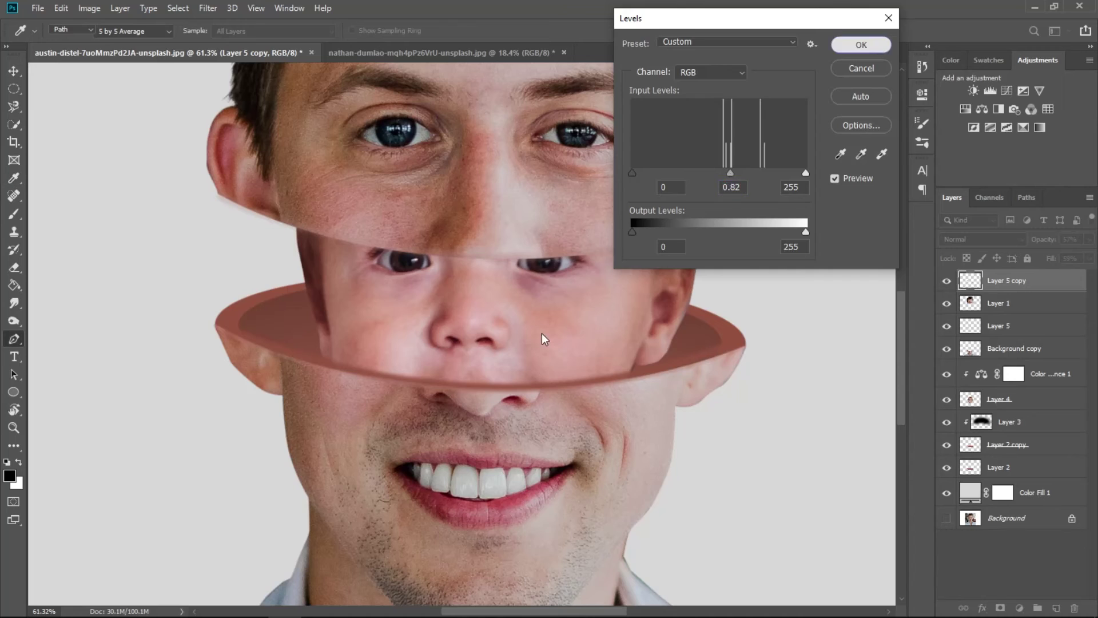
key("p")
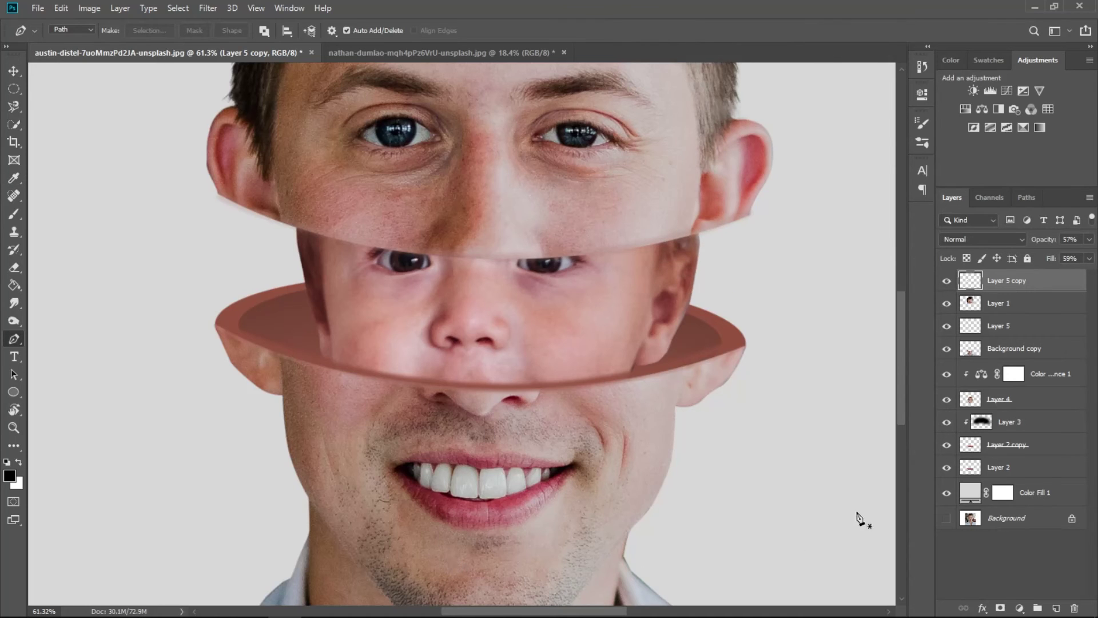
Step: Show Layers 5 and 4, and add a new empty layer above Layer 4
left_click(976, 333)
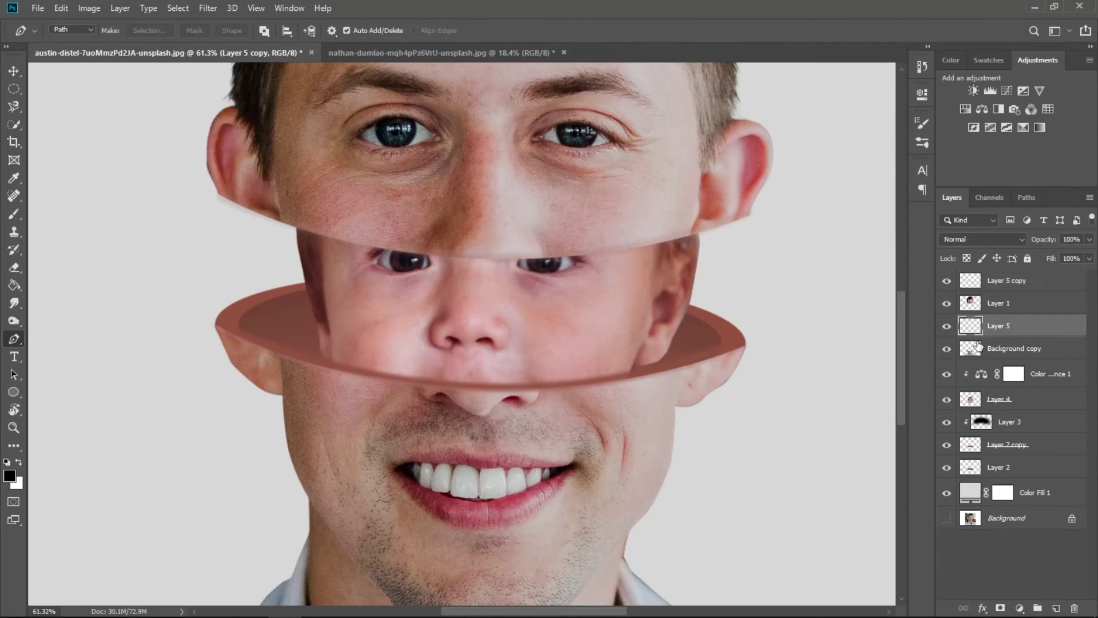
left_click(947, 327)
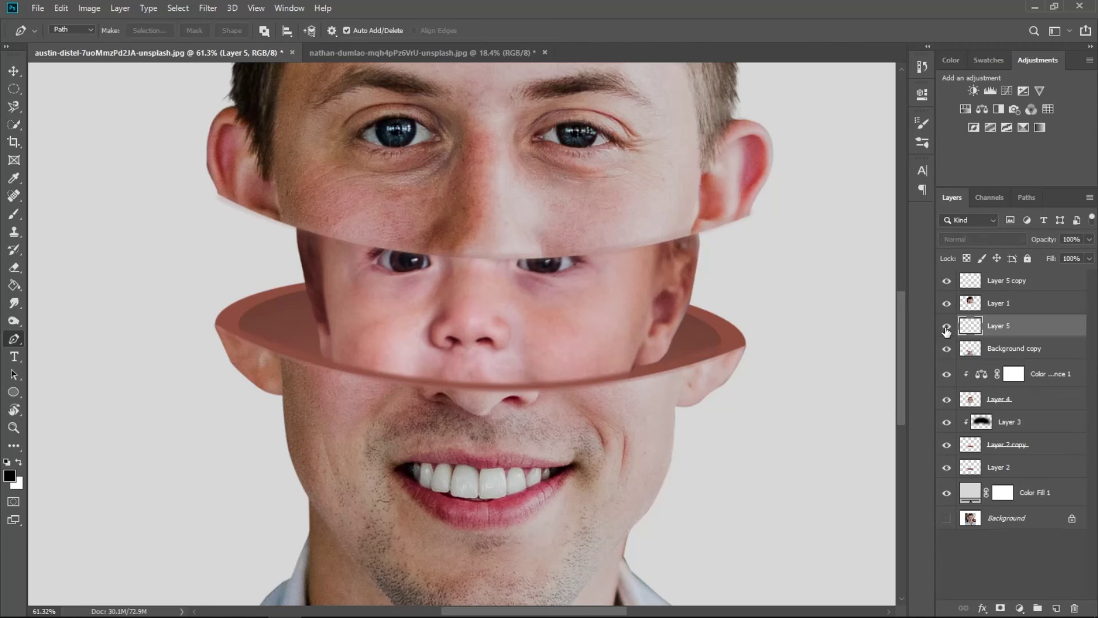
left_click(946, 399)
left_click(998, 400)
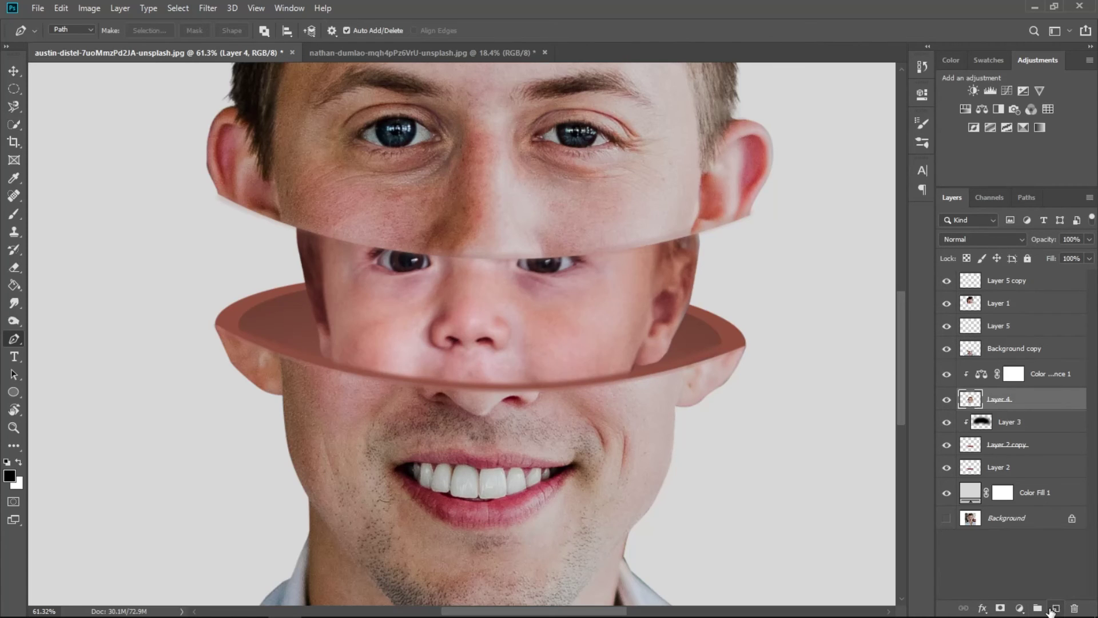
left_click(1055, 608)
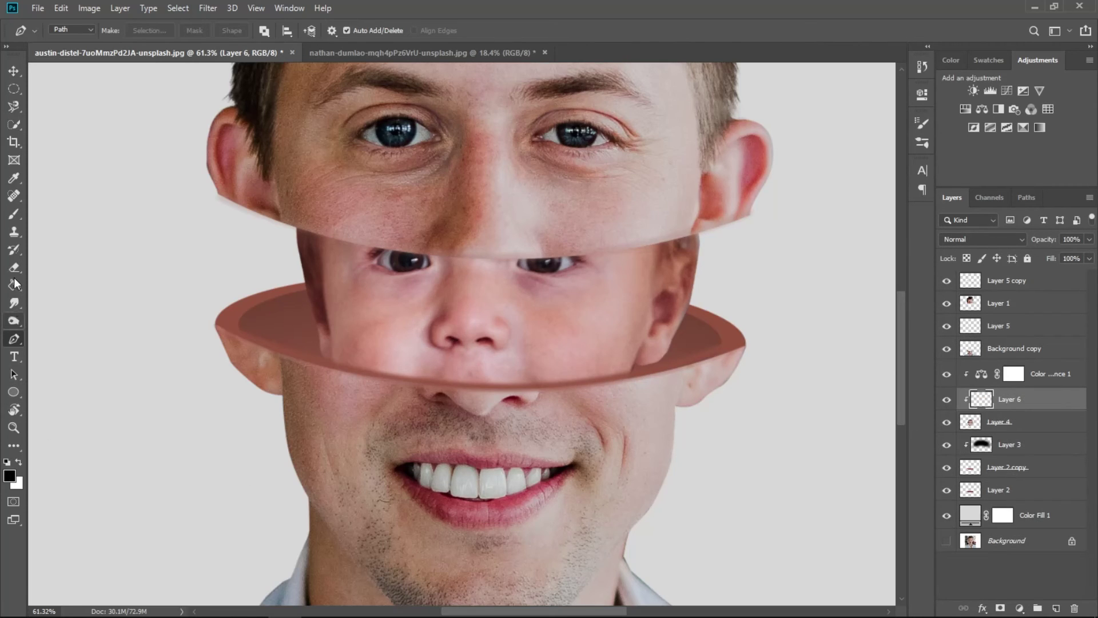
Step: Enlarge the brush to about 810 px and paint dark shading around the baby face
left_click(14, 214)
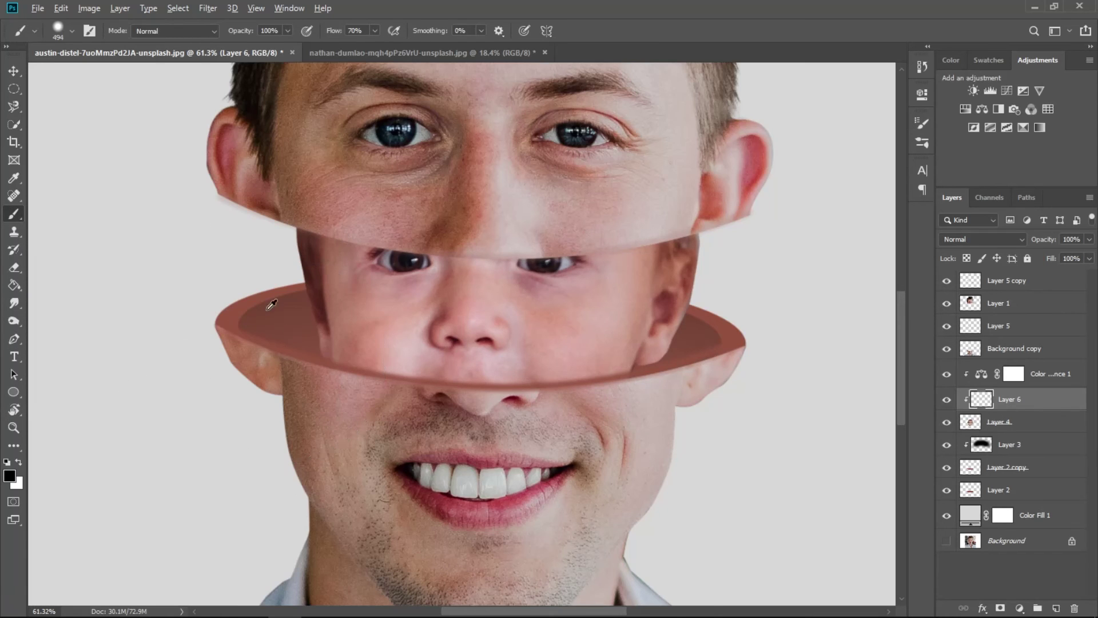
right_click(311, 386)
key("Return")
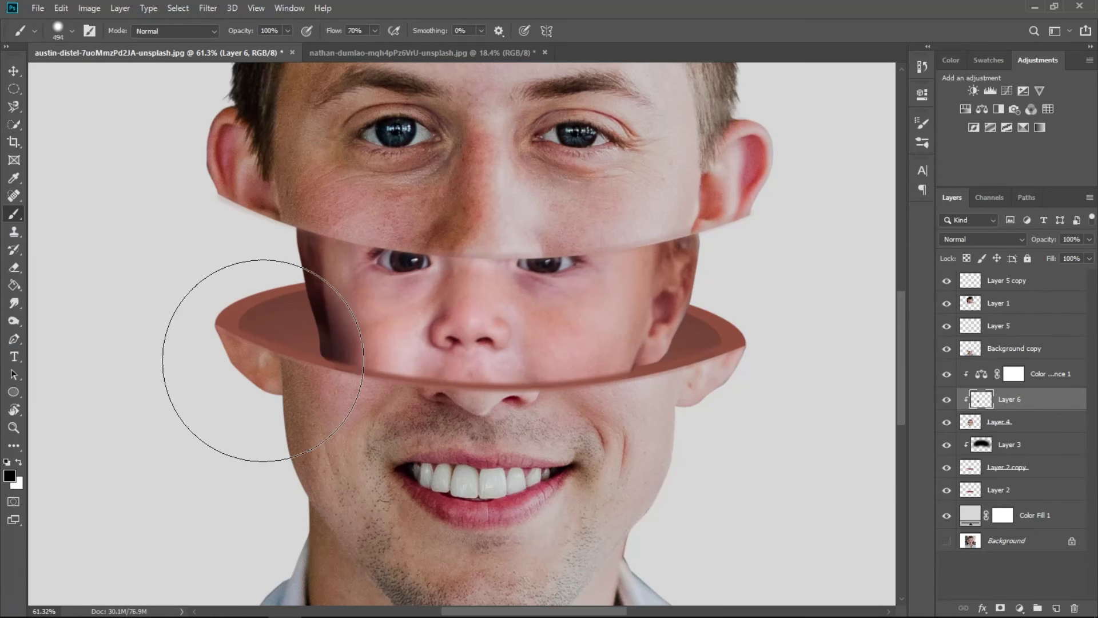
mouse_move(263, 359)
left_mouse_down()
mouse_move(324, 382)
mouse_move(275, 374)
left_mouse_up()
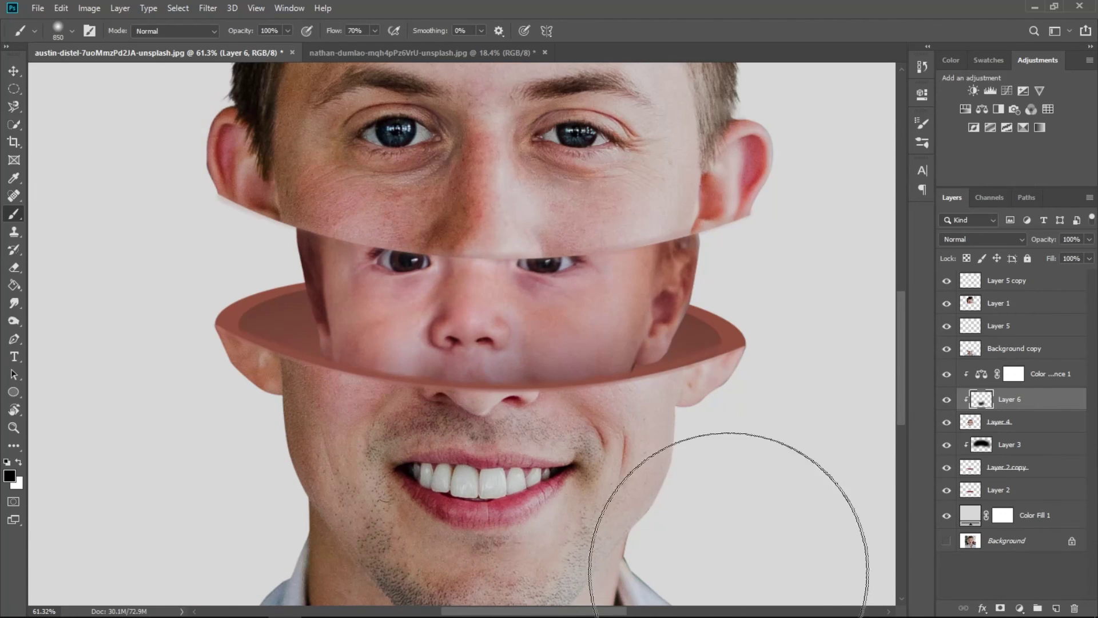
scroll(759, 549, "down", 3)
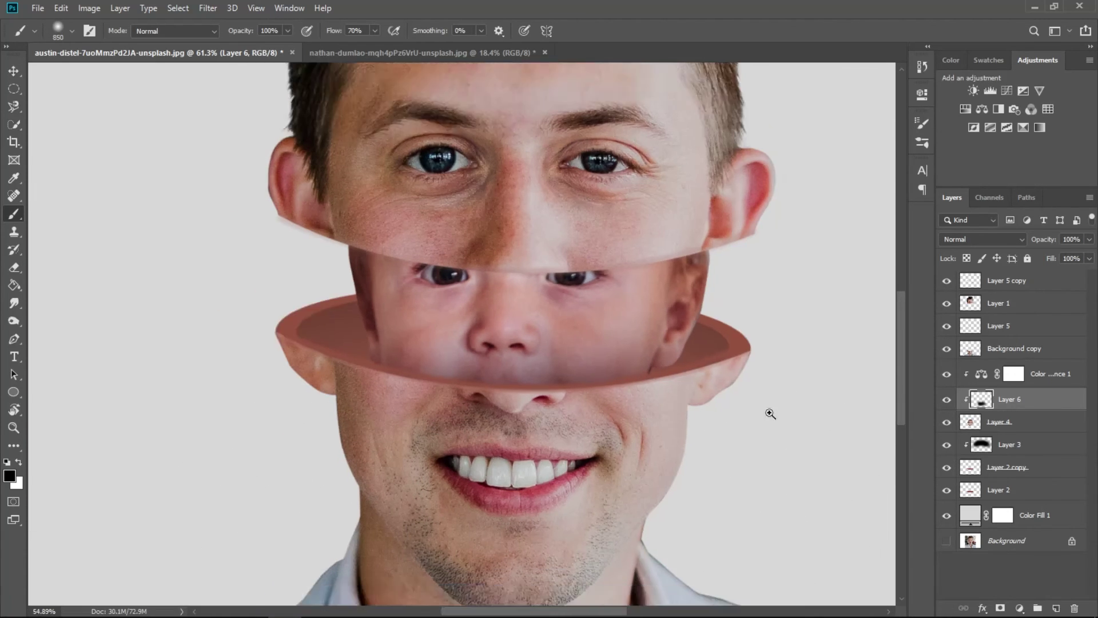
scroll(639, 501, "down", 3)
left_click_drag(482, 364, 1095, 335)
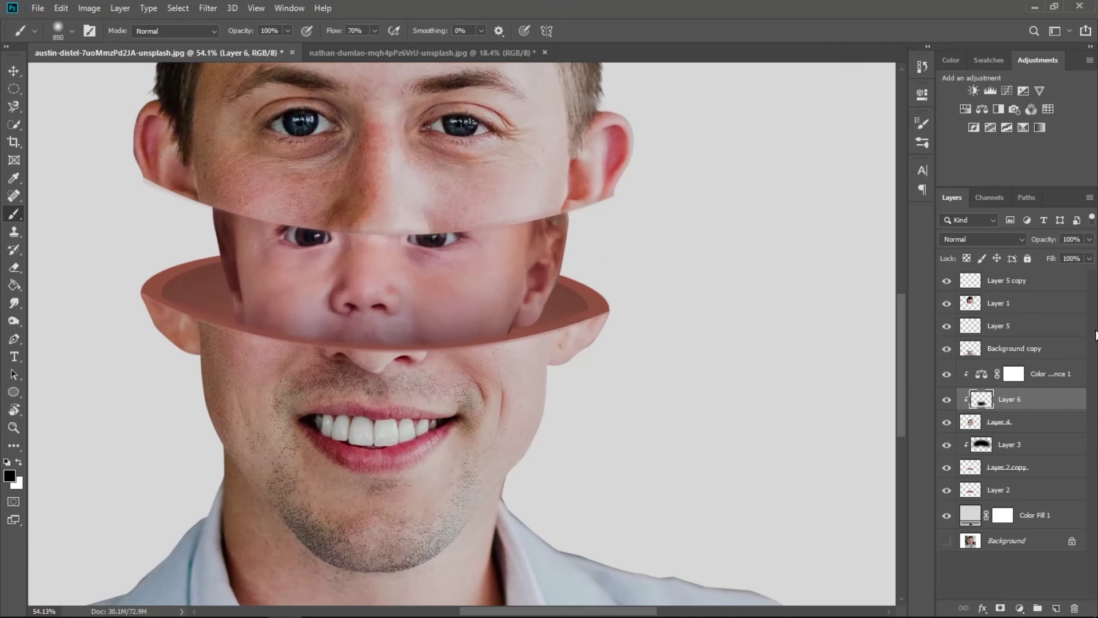
Step: Set the shading layer's opacity to 82% and zoom out to the whole head
left_click(1090, 239)
left_click_drag(1072, 256, 1076, 256)
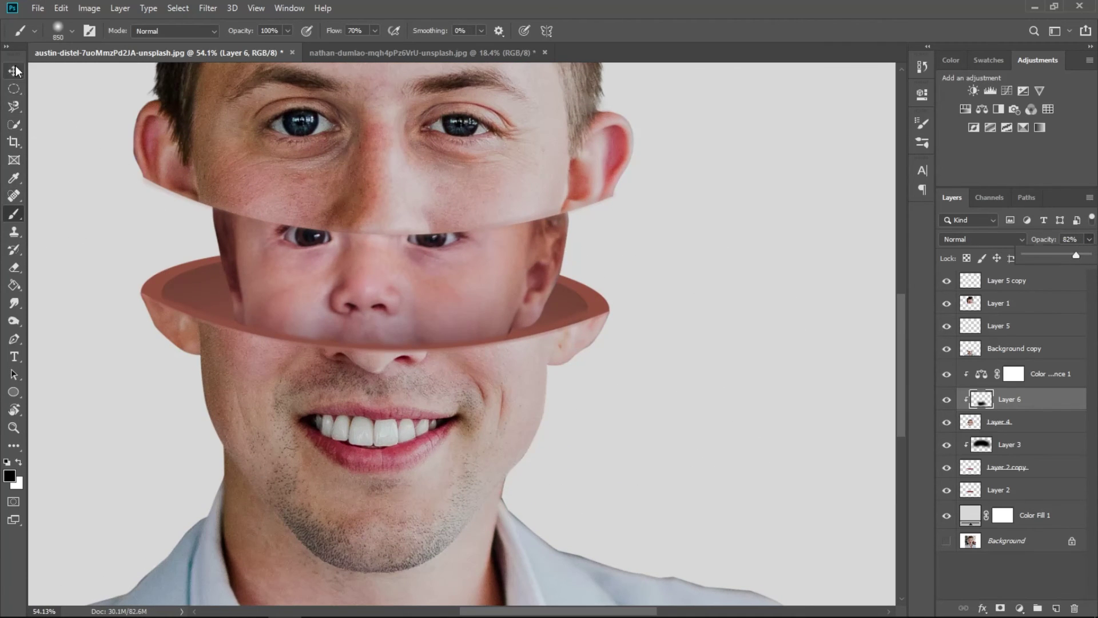
key("v")
left_click_drag(499, 280, 470, 289)
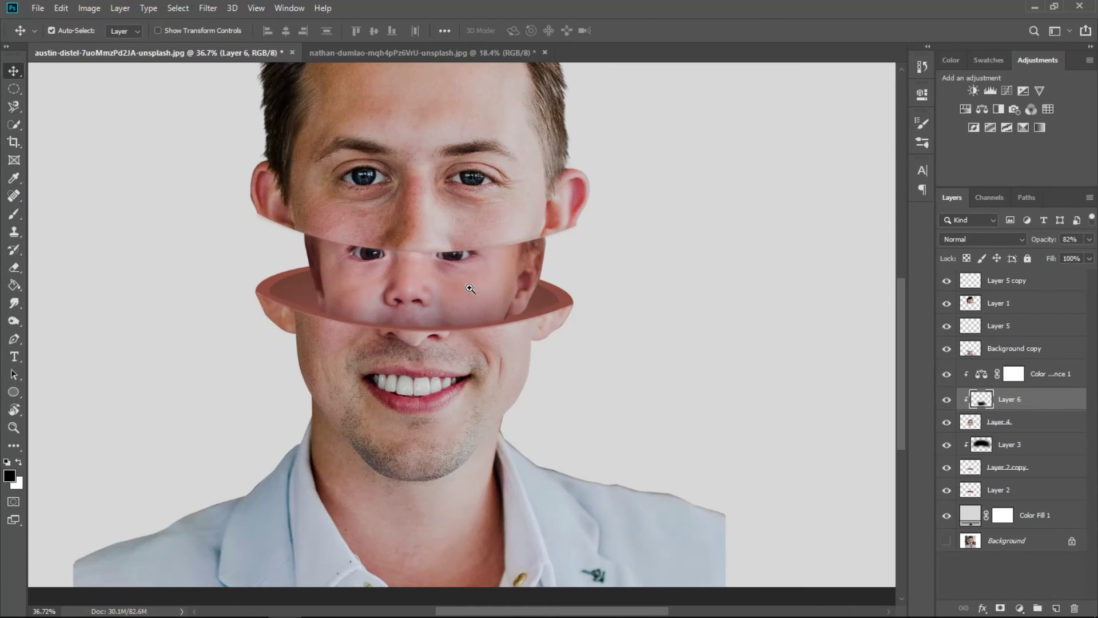
left_click_drag(566, 357, 548, 372)
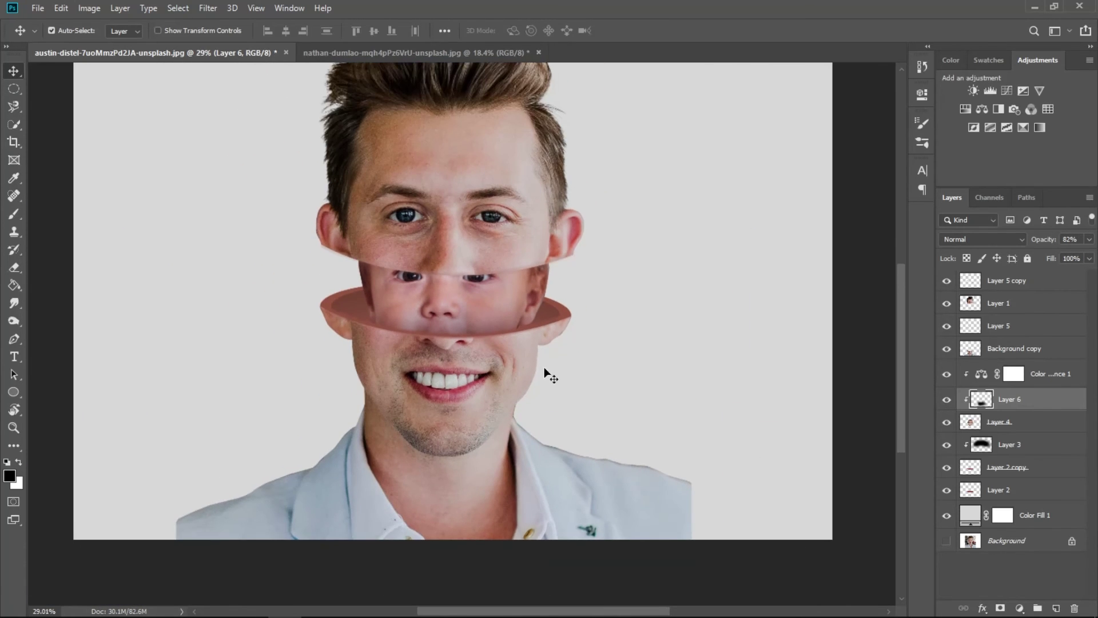
Step: On Background copy, erase the left and right shoulder edges with a 49% Eraser
left_click(984, 353)
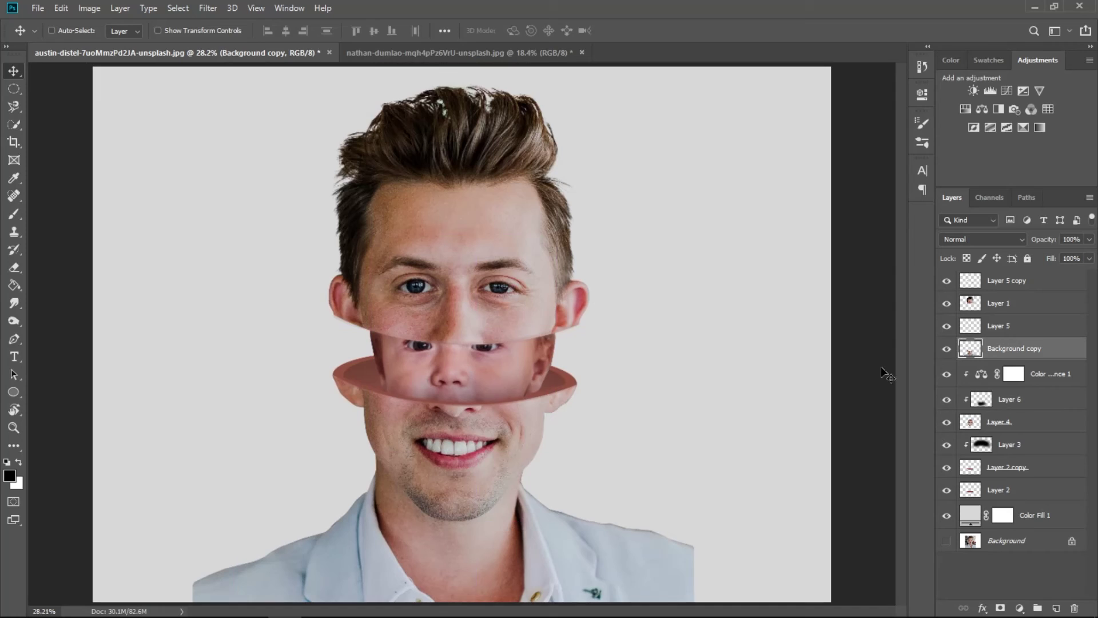
left_click(15, 215)
left_click(14, 270)
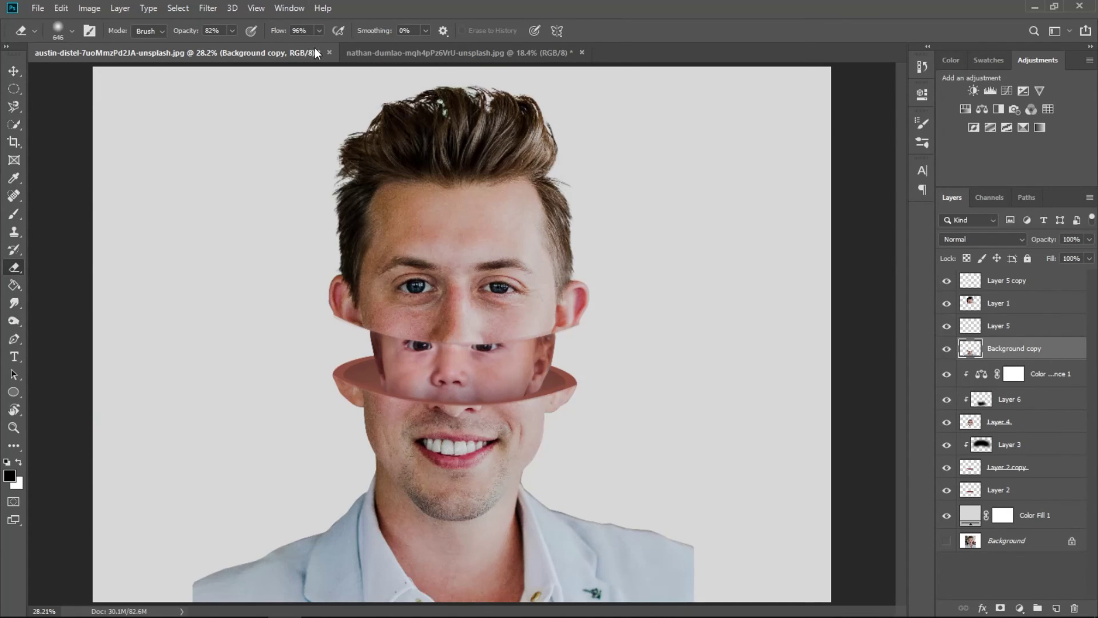
left_click_drag(219, 43, 235, 38)
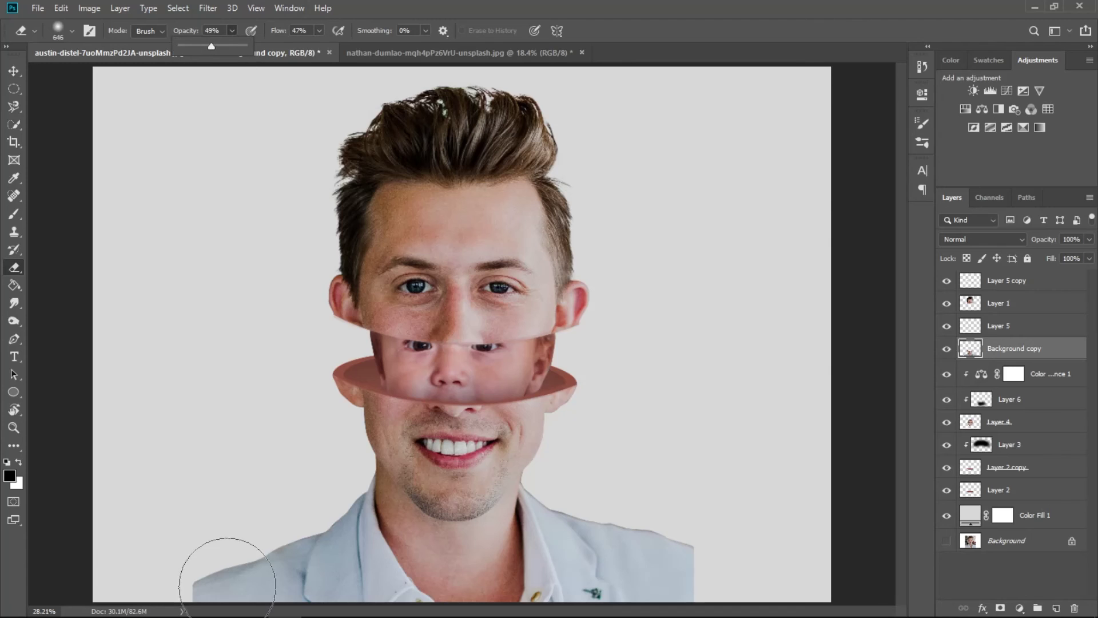
left_click_drag(183, 572, 208, 558)
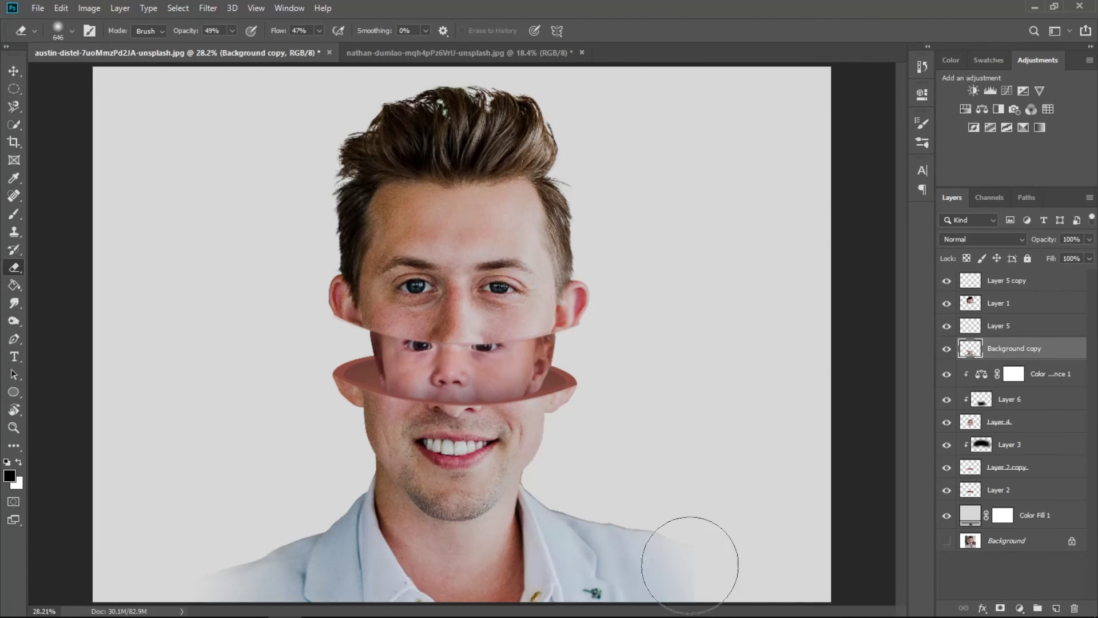
left_click_drag(673, 558, 654, 511)
Step: Bring the left shoulder into view and move down the layer stack toward the gray fill
scroll(654, 511, "up", 3)
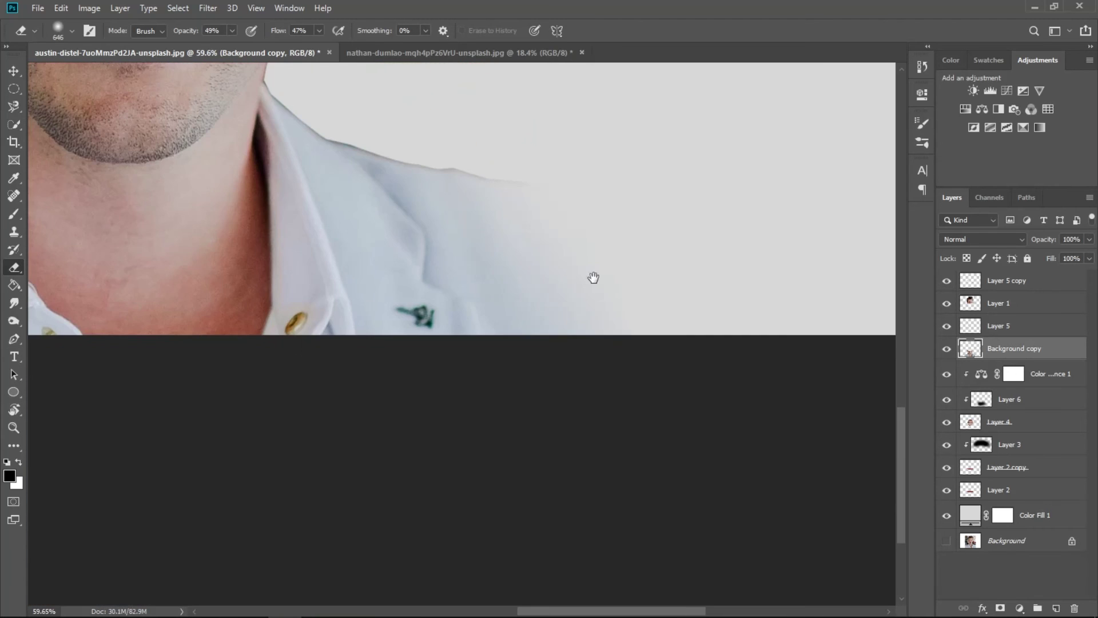
scroll(593, 277, "up", 2)
scroll(302, 230, "down", 5)
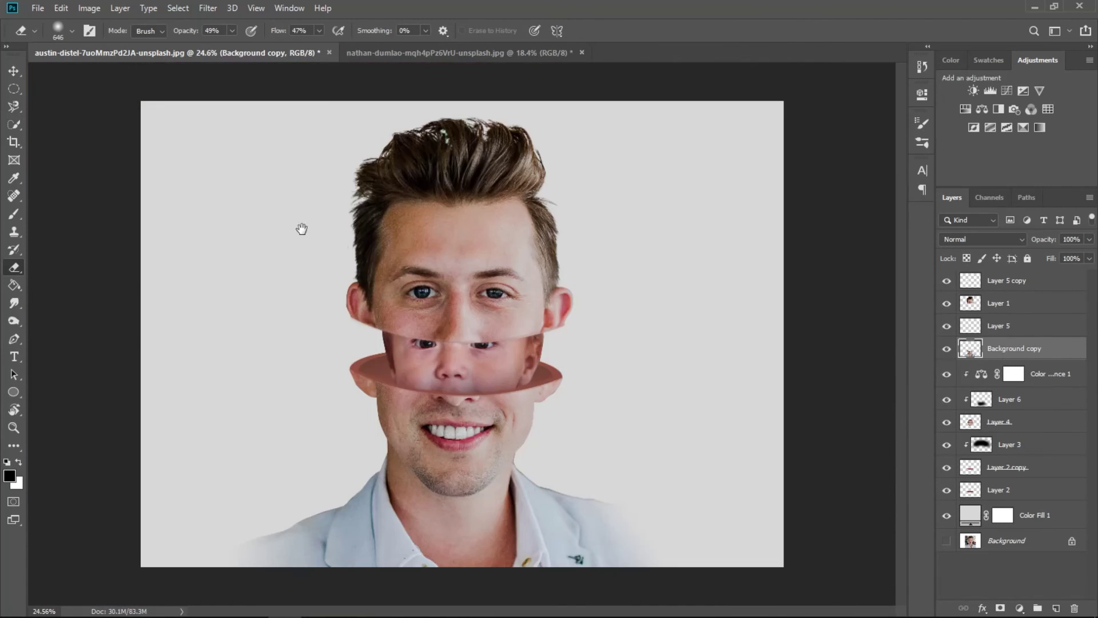
scroll(302, 230, "up", 3)
left_click_drag(57, 595, 338, 408)
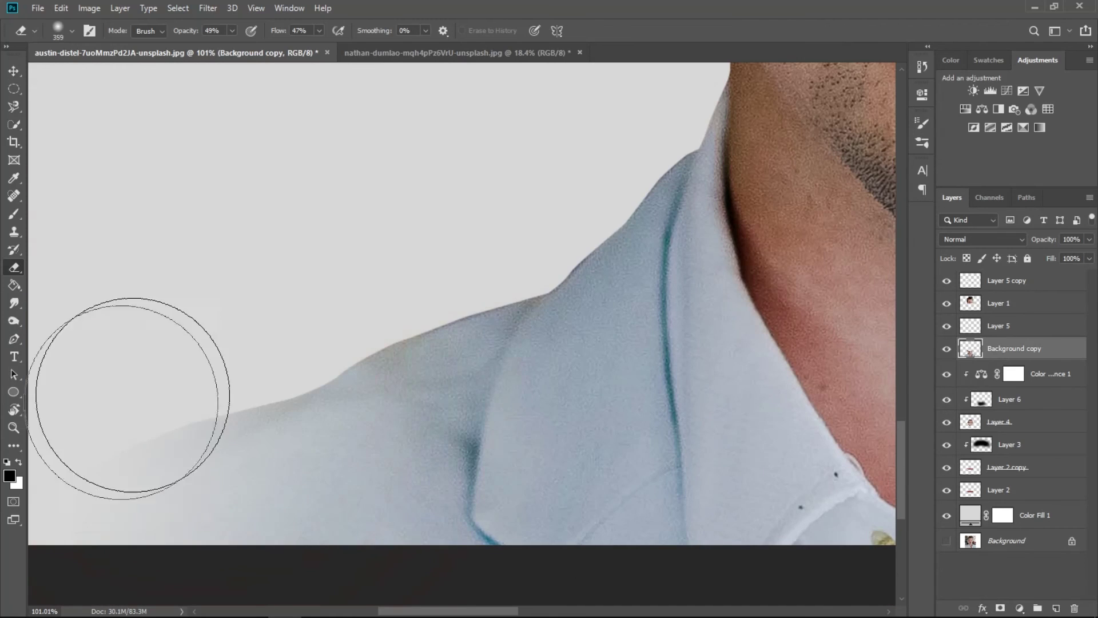
scroll(394, 390, "down", 5)
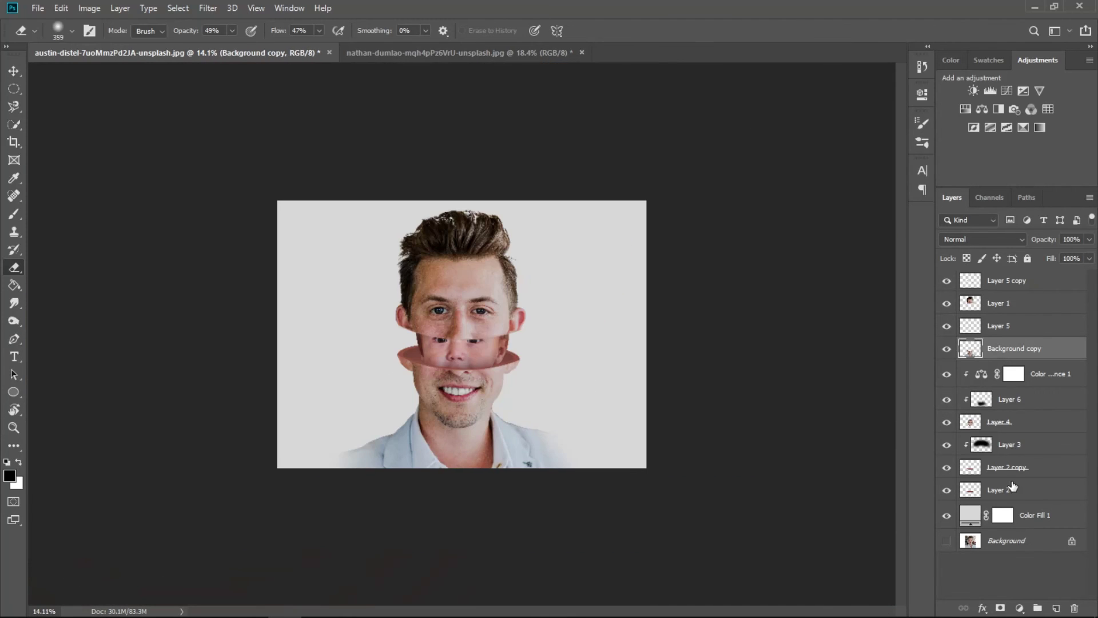
left_click(1012, 489)
Step: Add a new layer above Color Fill 1 and paint a soft black vignette
left_click(1023, 517)
left_click(1056, 608)
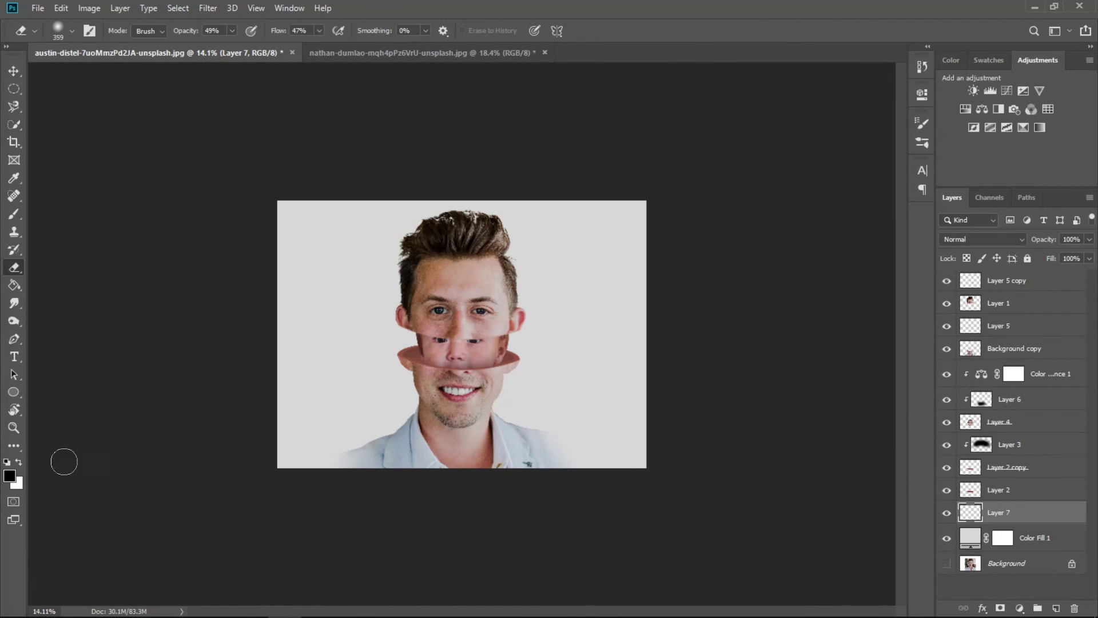
key("b")
key("x")
left_click(421, 329)
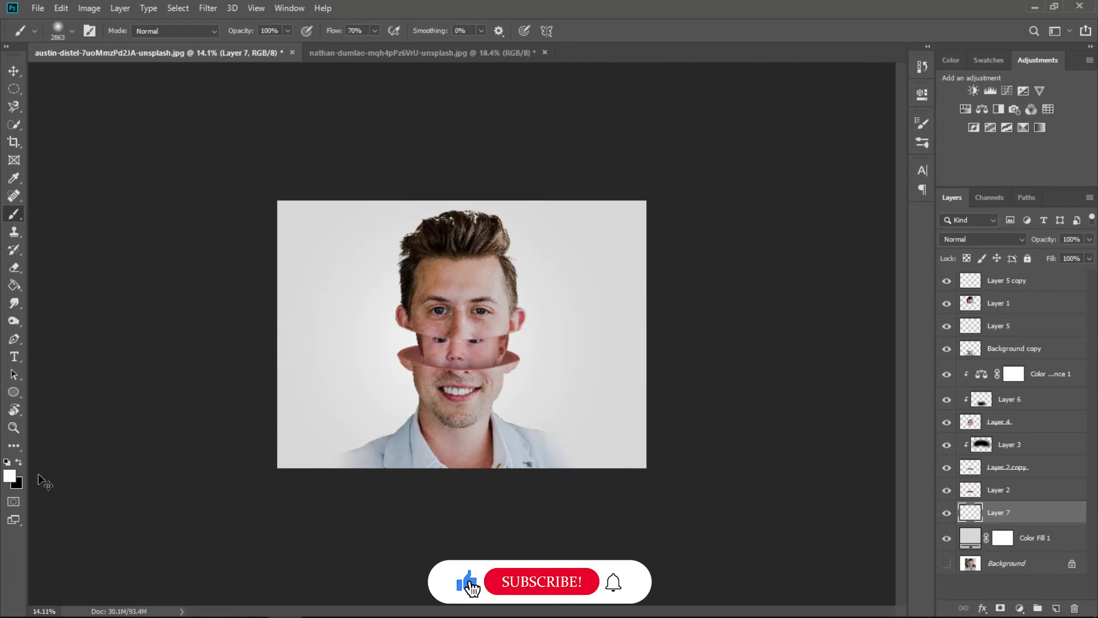
key("ctrl+z")
left_click(19, 462)
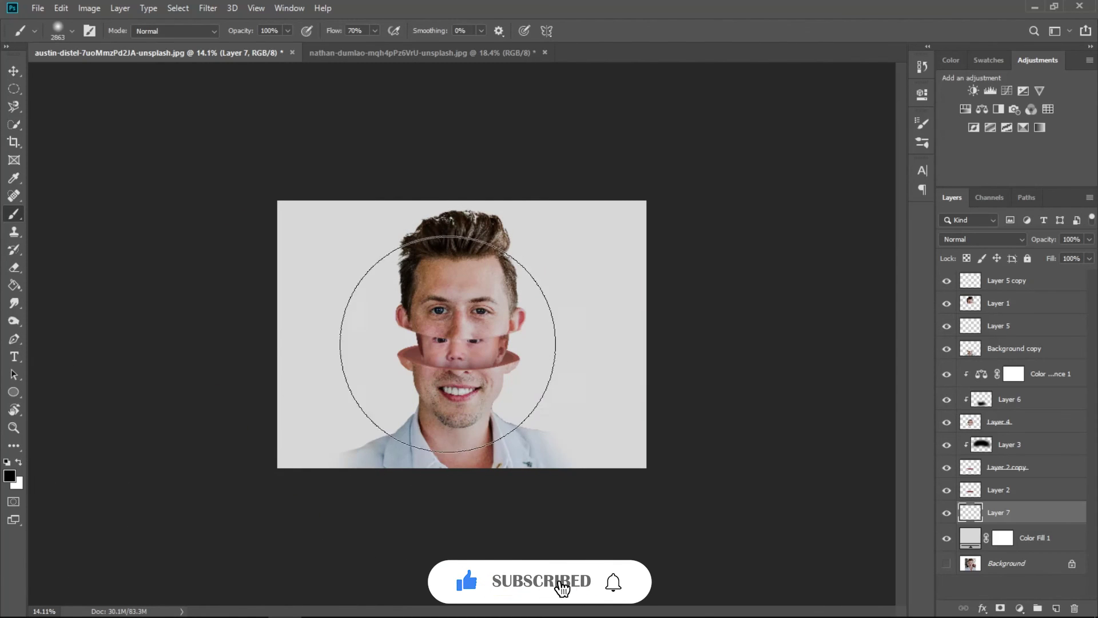
left_click(448, 343)
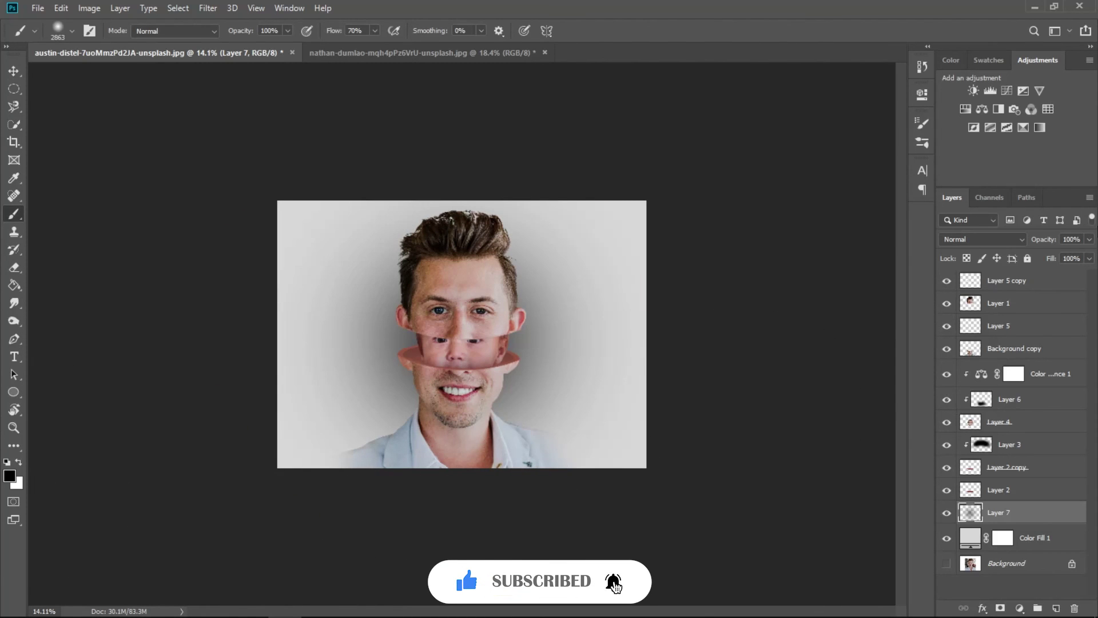
Step: Shift the vignette up slightly, scale it to 112%, and set opacity to 57%
left_click(14, 71)
left_click_drag(462, 352, 462, 338)
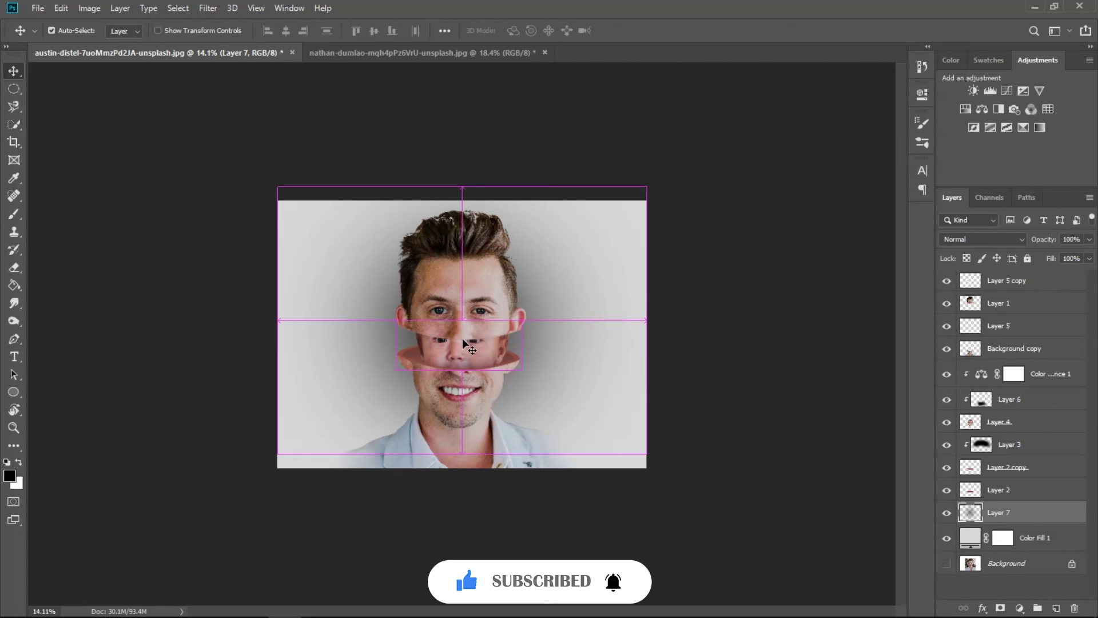
key("ctrl+t")
left_click_drag(647, 456, 550, 406)
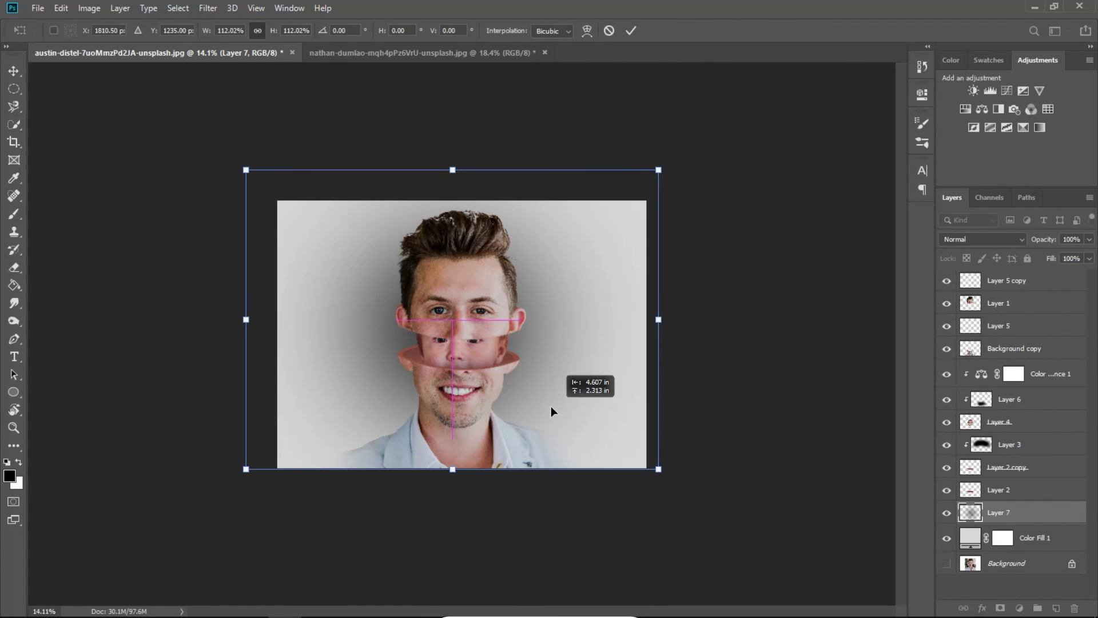
key("Return")
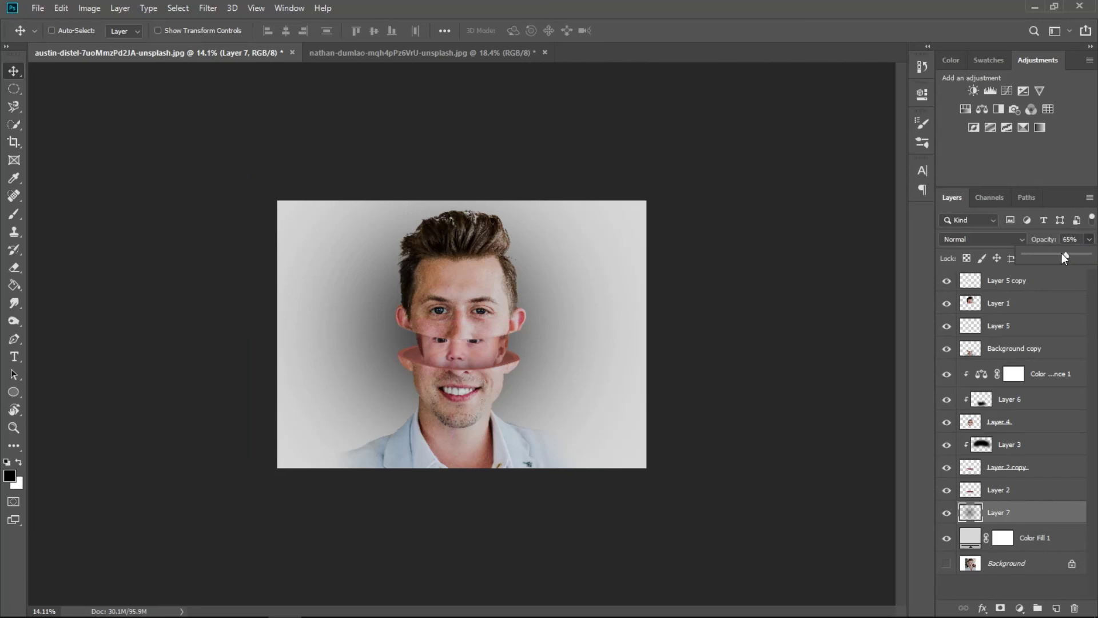
left_click_drag(1064, 258, 1056, 258)
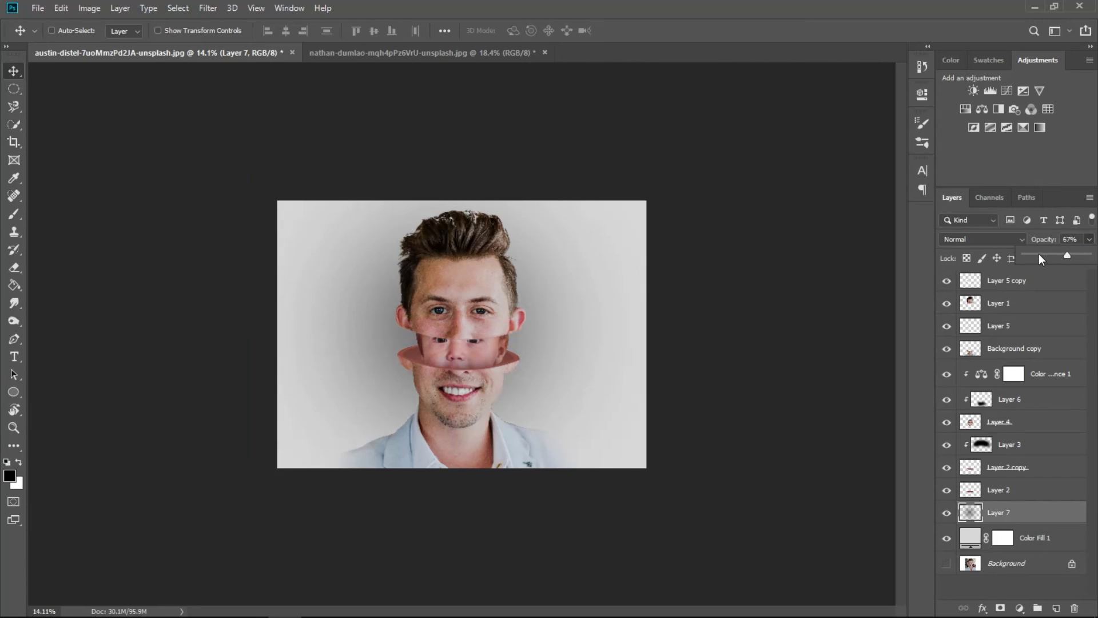
left_click_drag(1062, 257, 1049, 253)
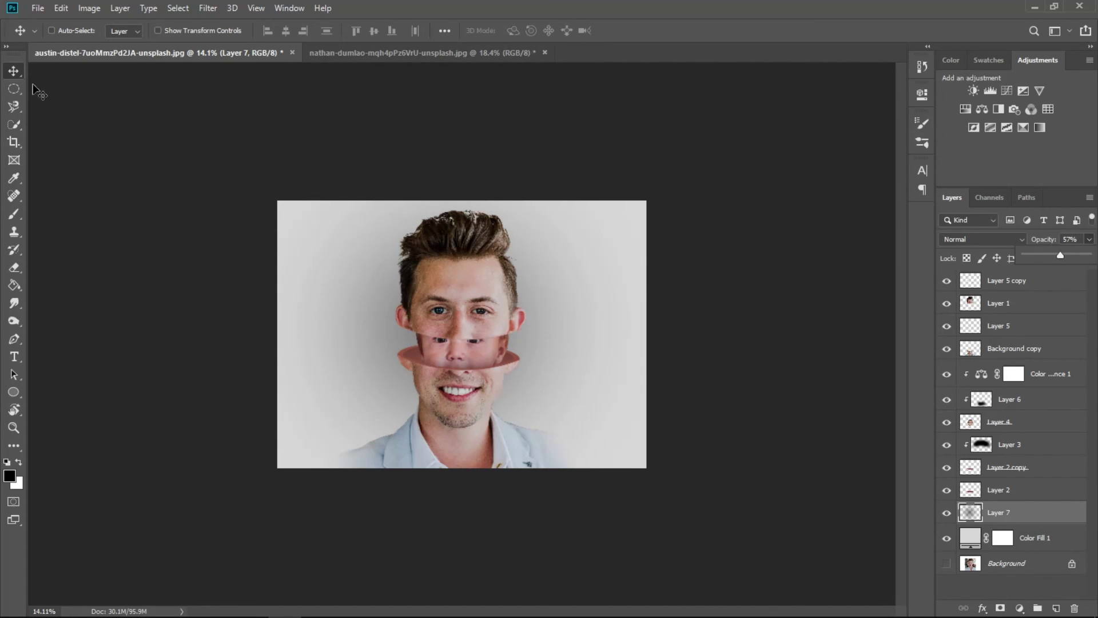